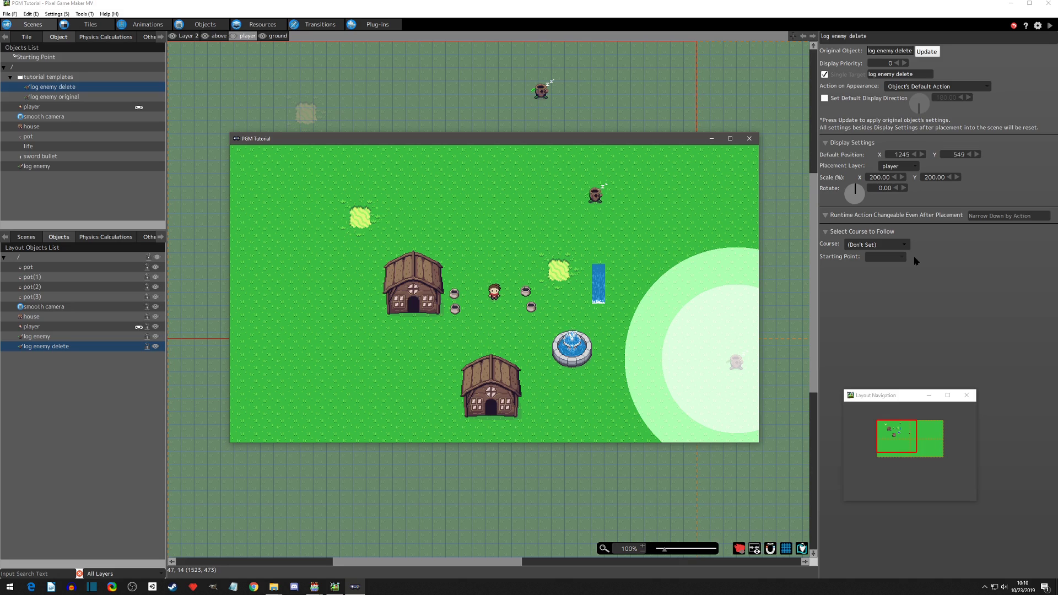
# - Walk the player around the fountain and houses in the test play, attacking with the sword along the way
pyautogui.press('Up')
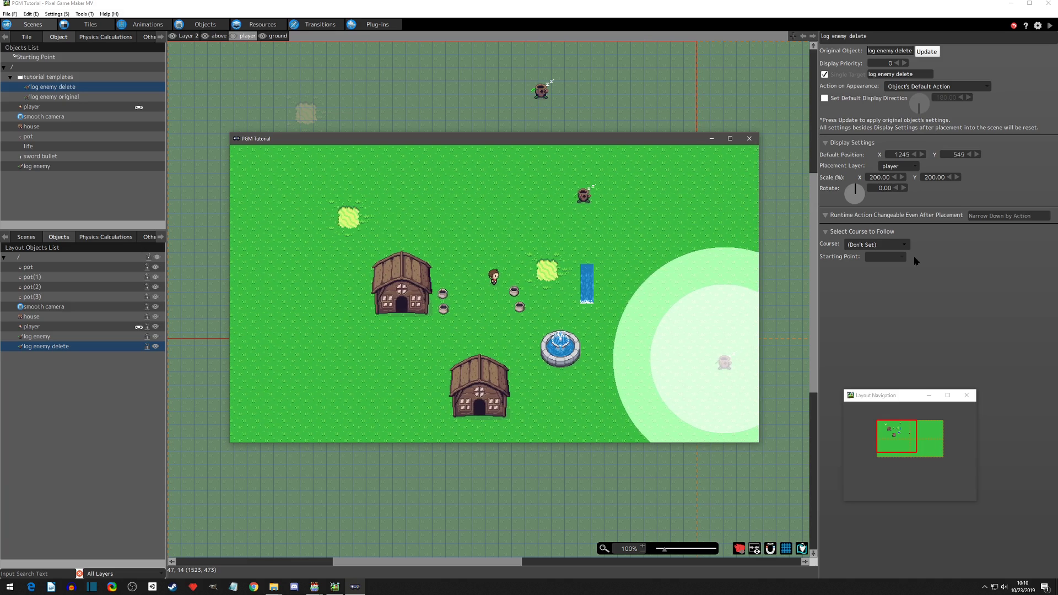
pyautogui.press('Down')
pyautogui.press('Right')
pyautogui.press('Right')
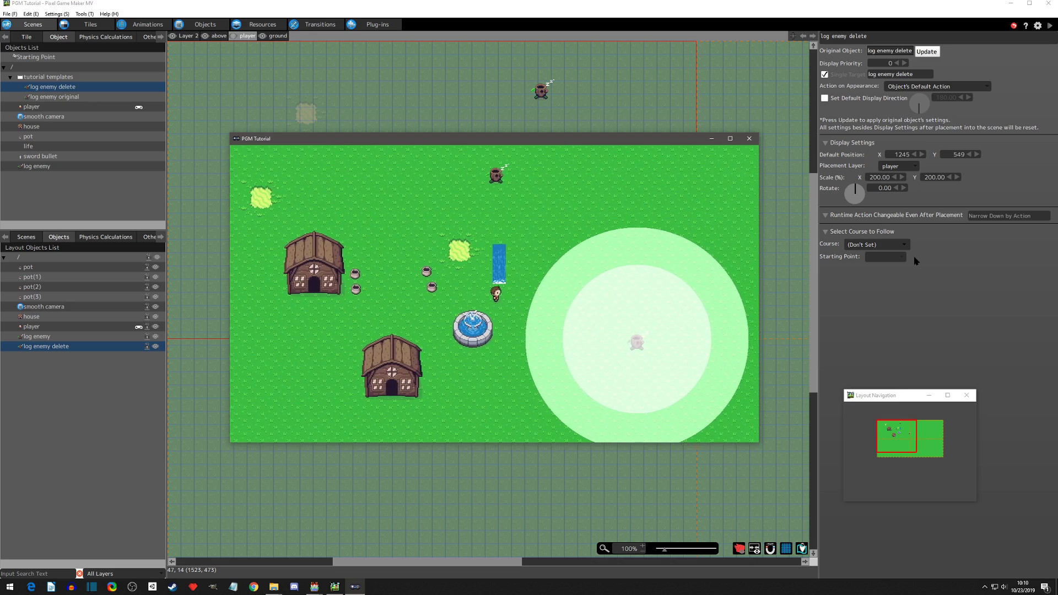
pyautogui.press('Up')
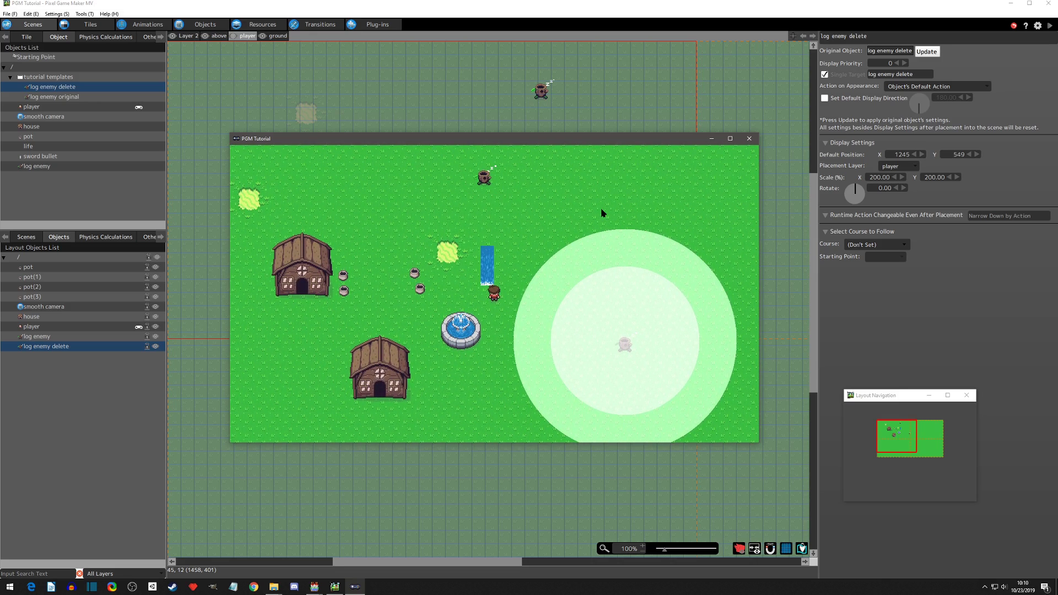
pyautogui.press('Left')
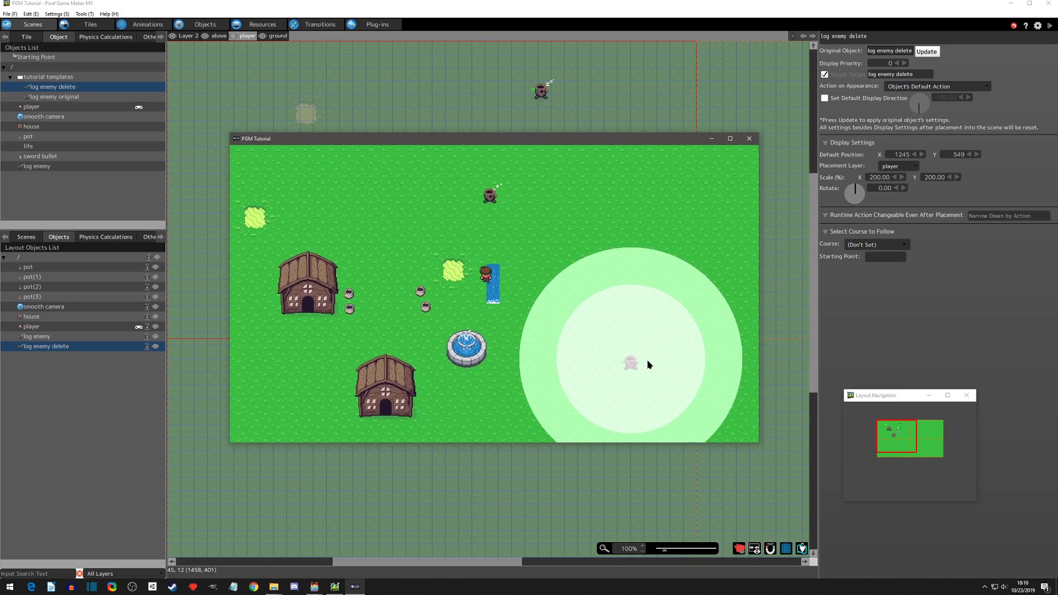
pyautogui.press('Up')
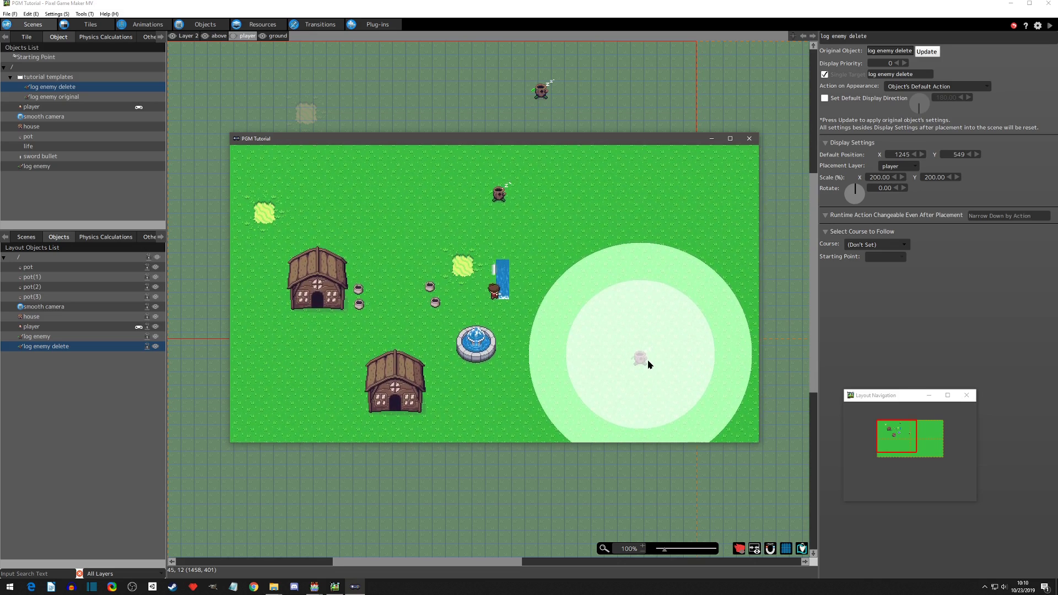
pyautogui.press('z')
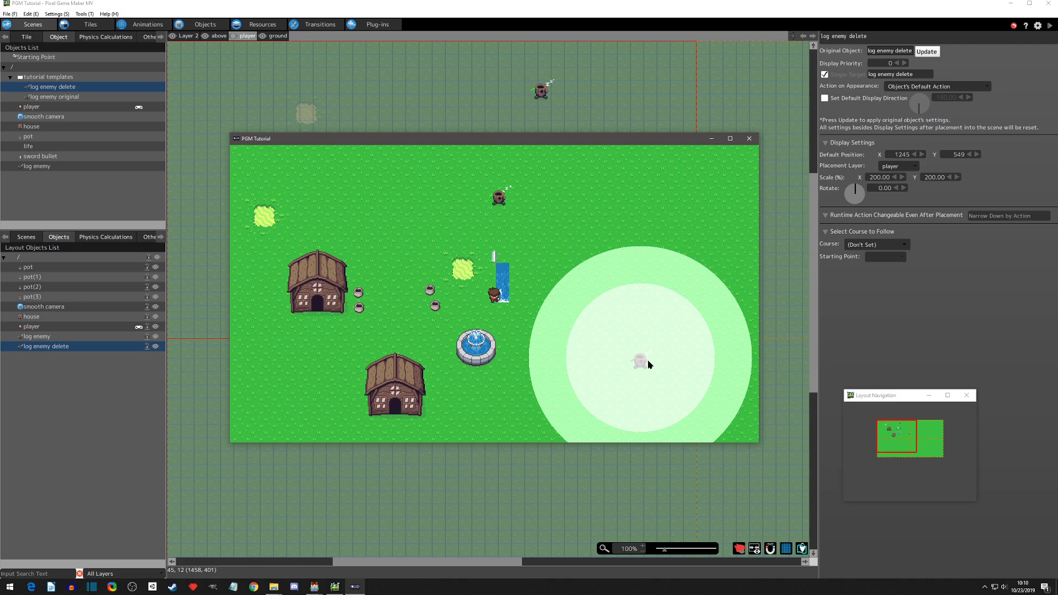
pyautogui.press('Down')
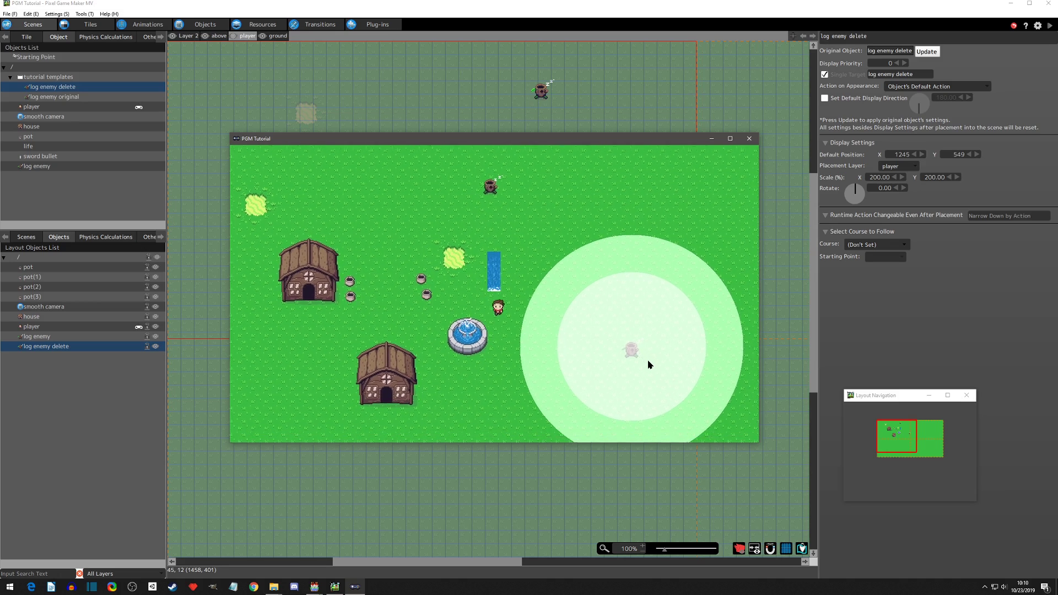
pyautogui.press('Left')
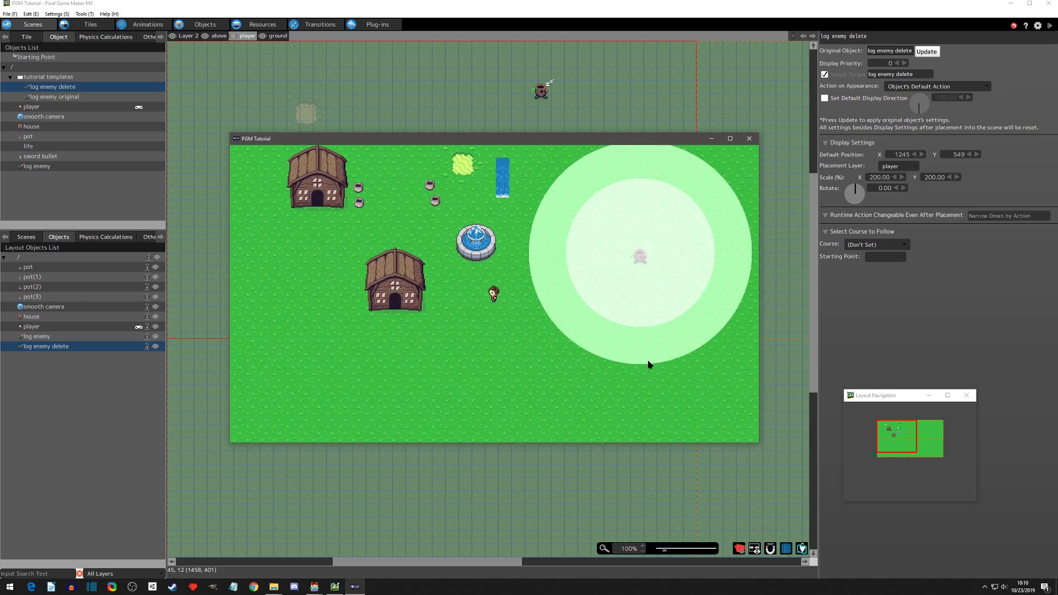
pyautogui.press('z')
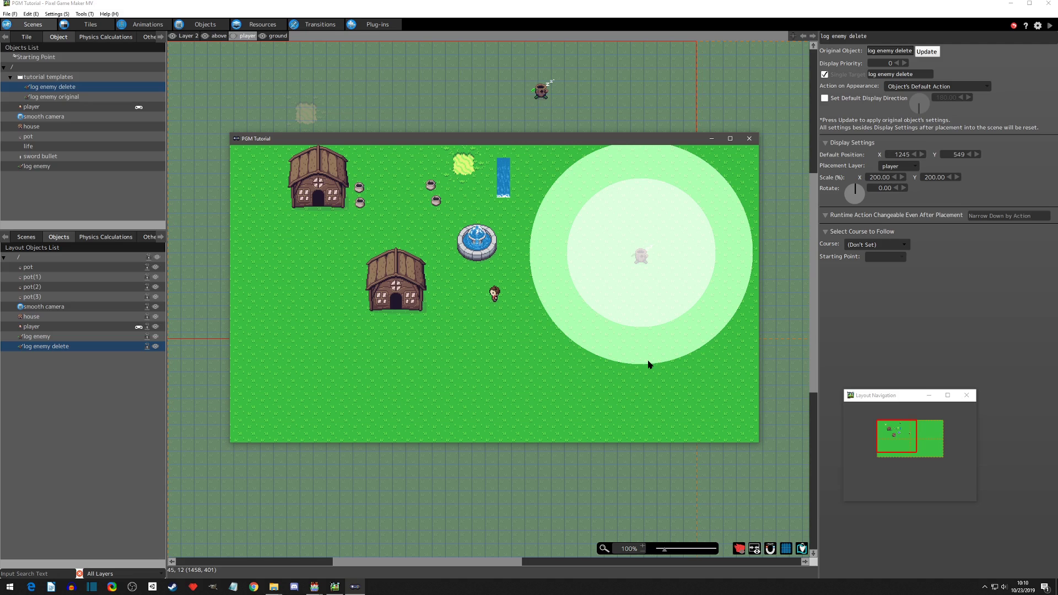
# - Test the log enemy's aggro by walking the player into its inner vision circle and retreating toward the lower house
pyautogui.press('Up')
pyautogui.press('Right')
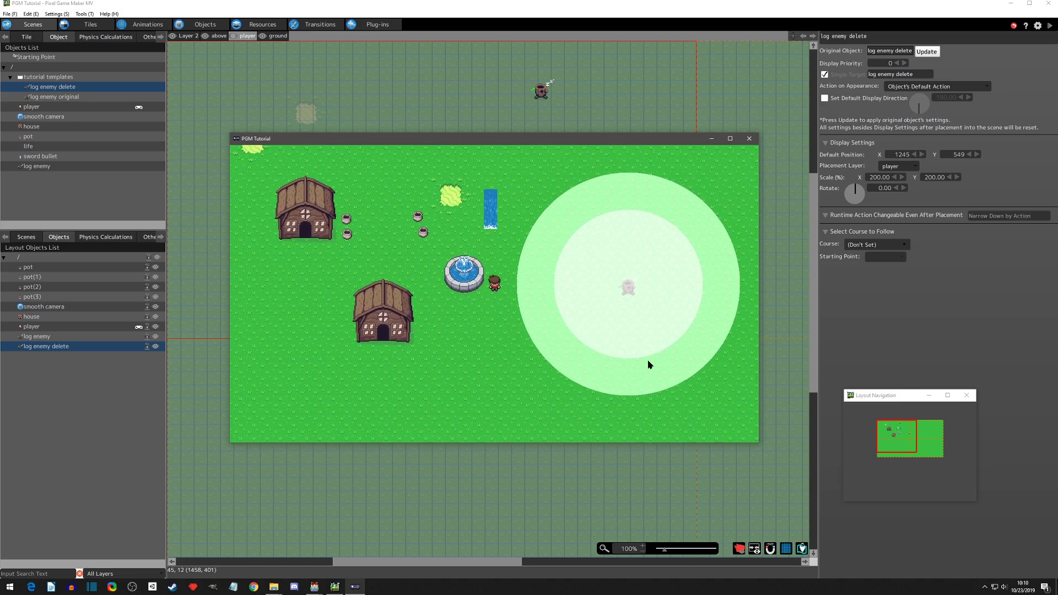
pyautogui.press('Right')
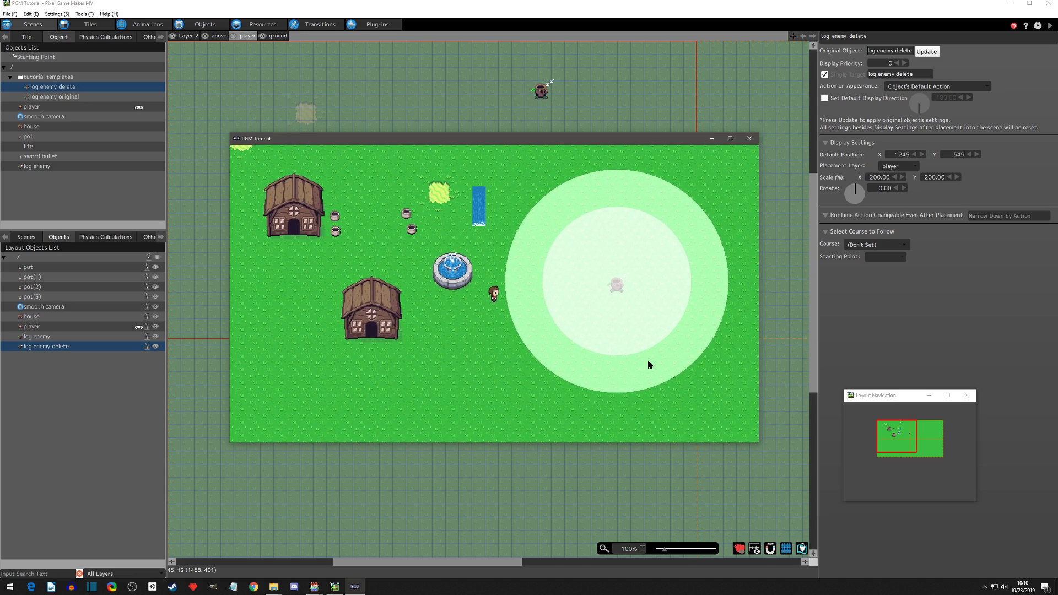
pyautogui.press('Right')
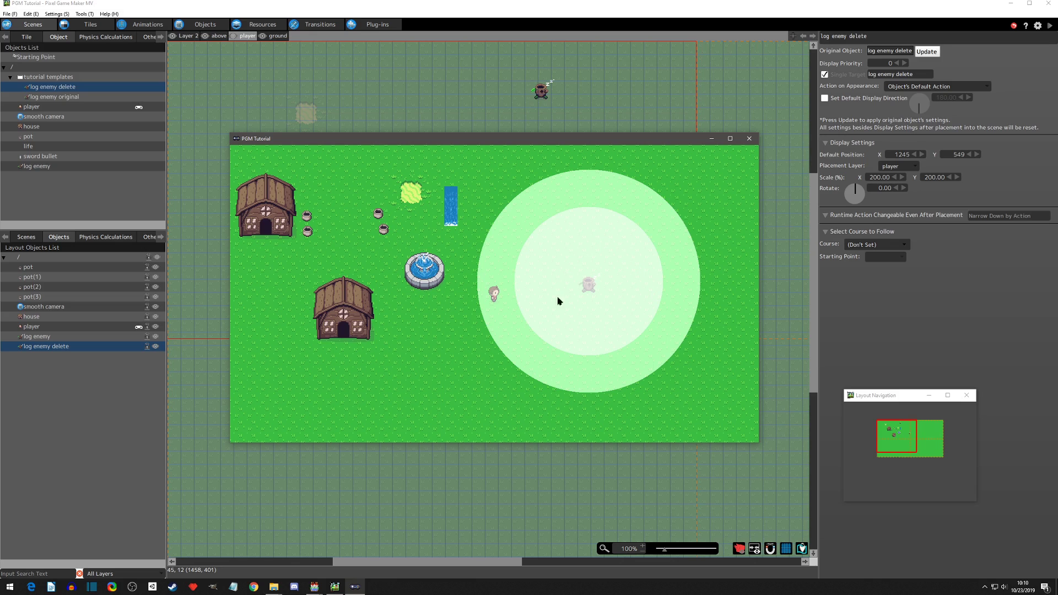
pyautogui.press('Right')
pyautogui.press('Left')
pyautogui.press('Down')
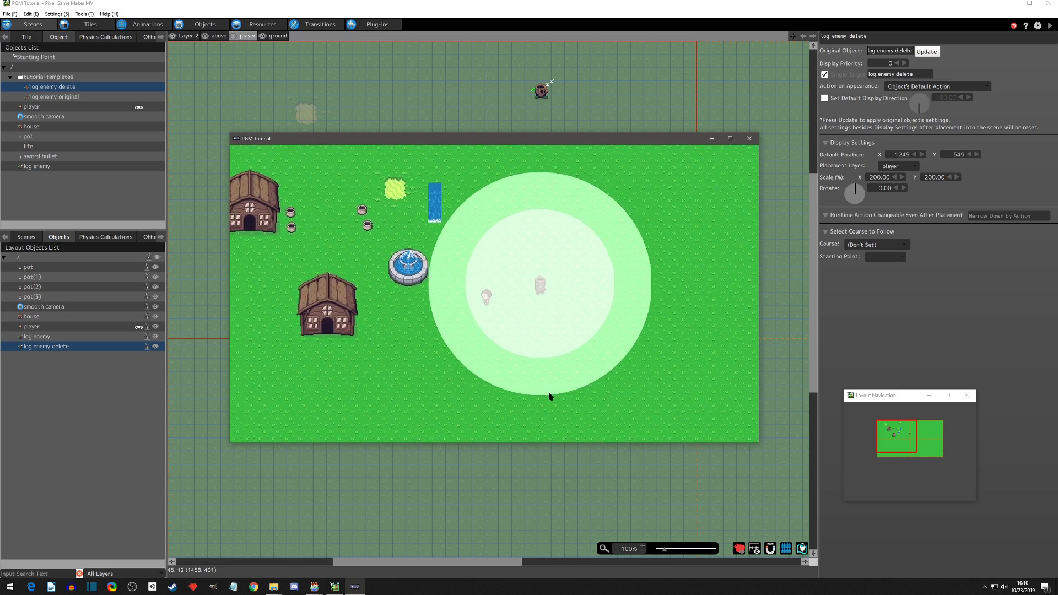
pyautogui.press('Left')
pyautogui.press('Down')
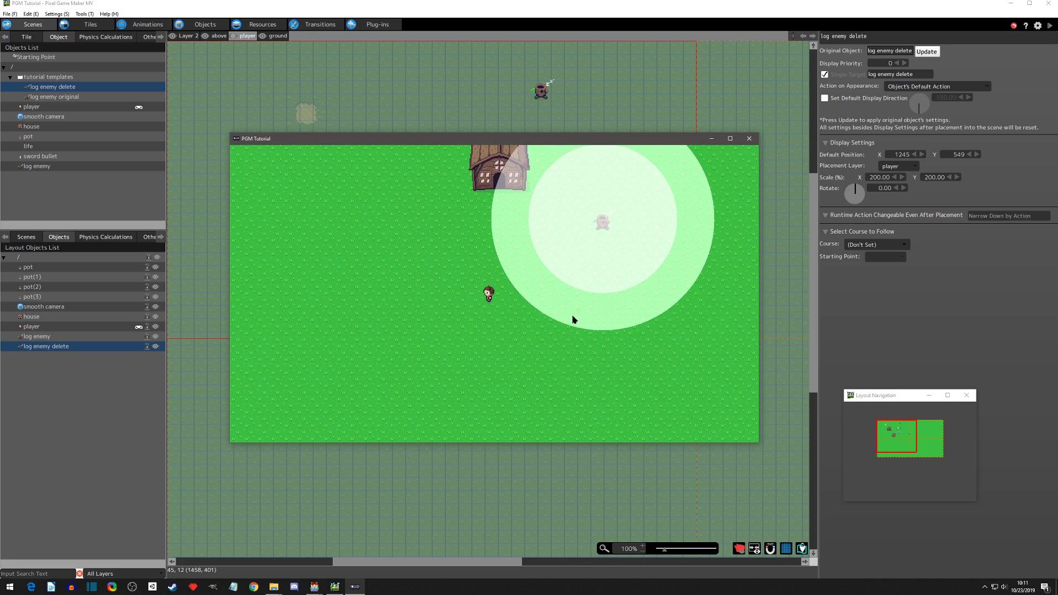
# - Test the log enemy's chase and de-aggro by moving the player in and out of both vision circles, and close the test play
pyautogui.press('Up')
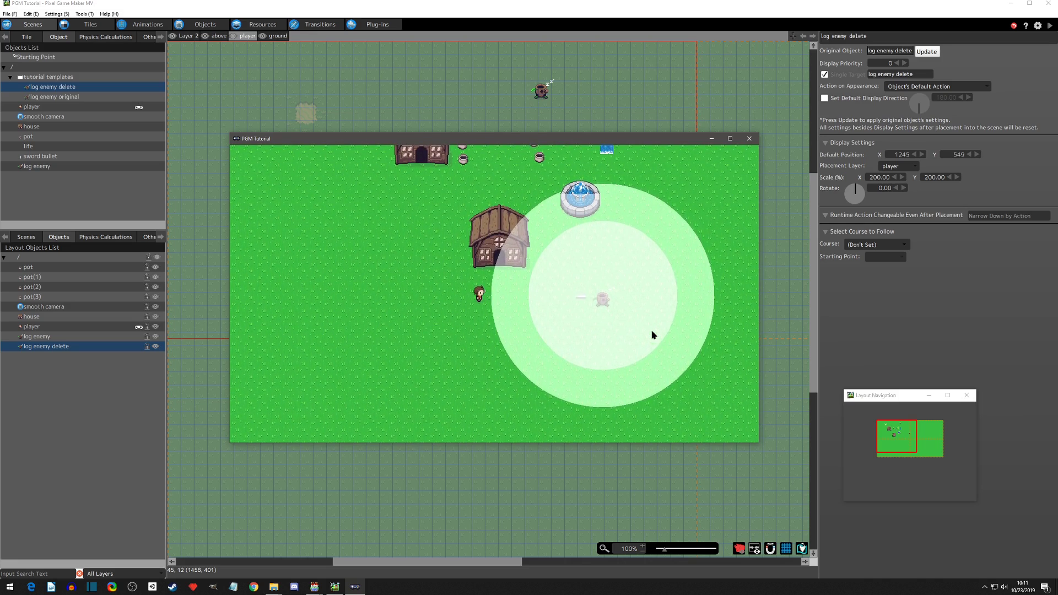
pyautogui.press('Right')
pyautogui.press('Down')
pyautogui.press('Right')
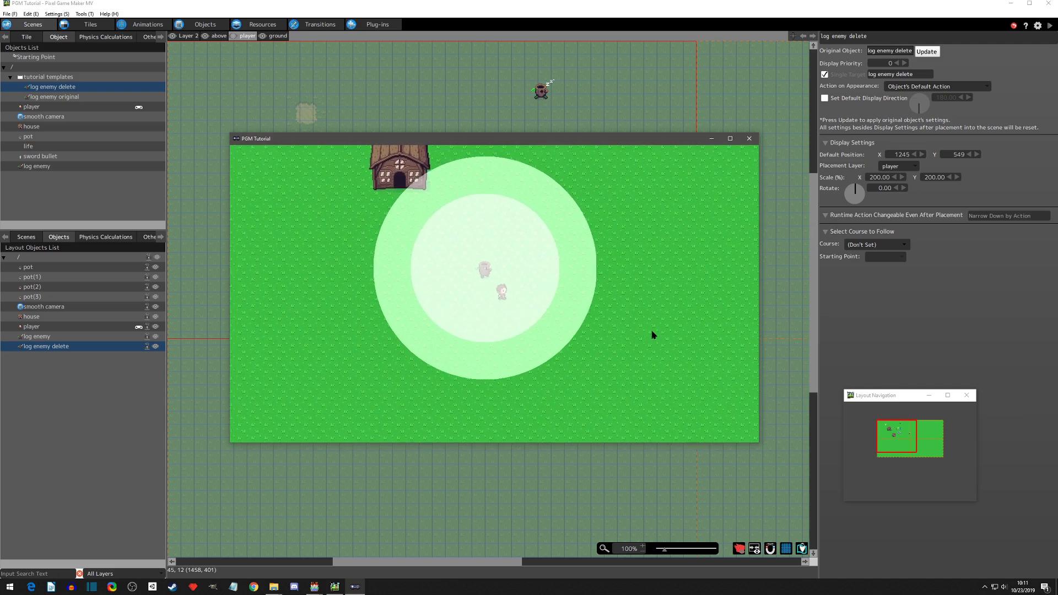
pyautogui.press('Right')
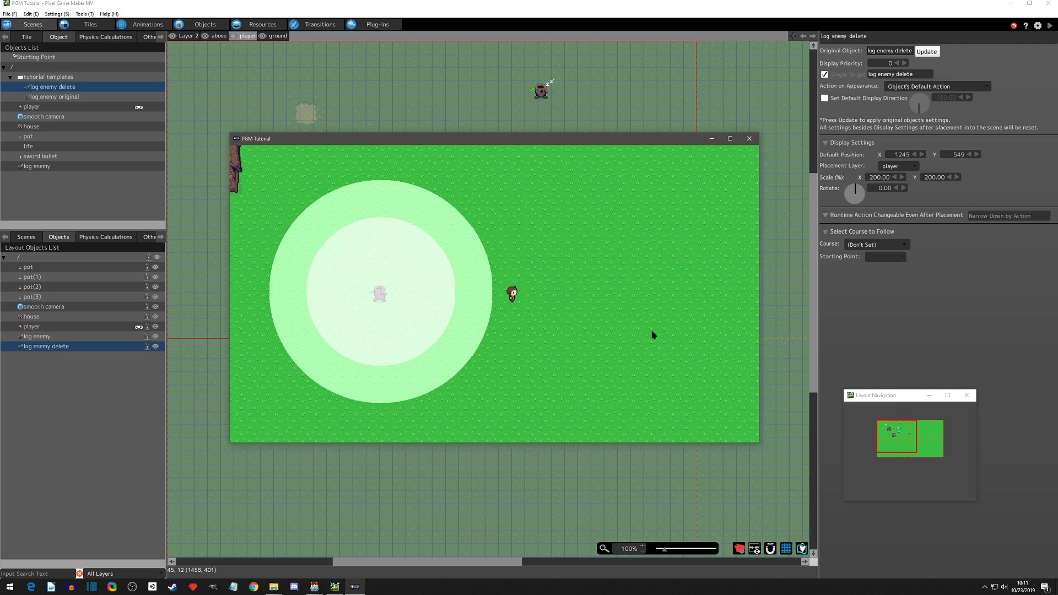
pyautogui.press('Up')
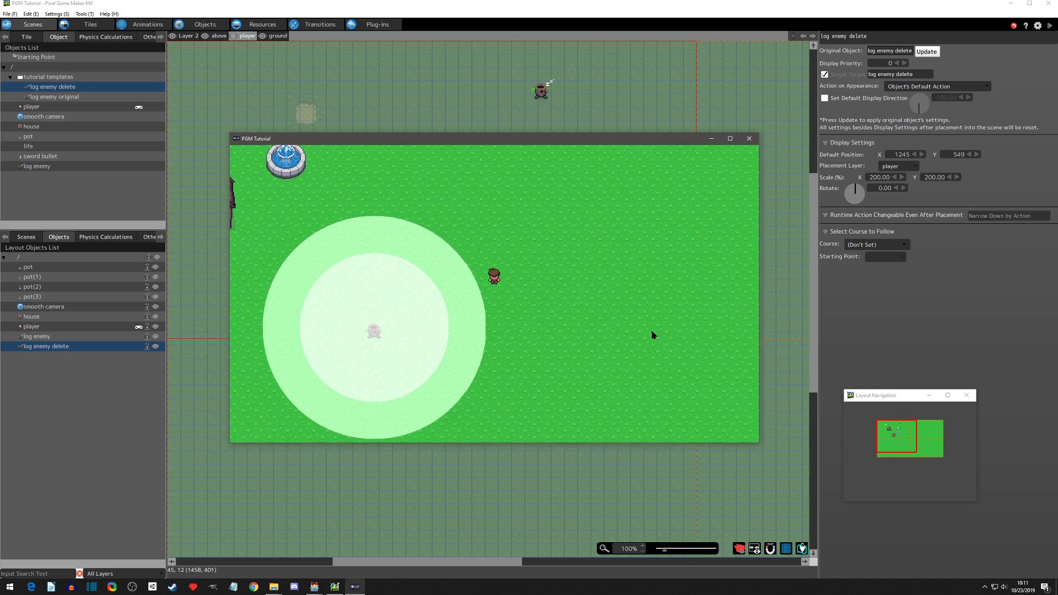
pyautogui.press('Left')
pyautogui.press('Right')
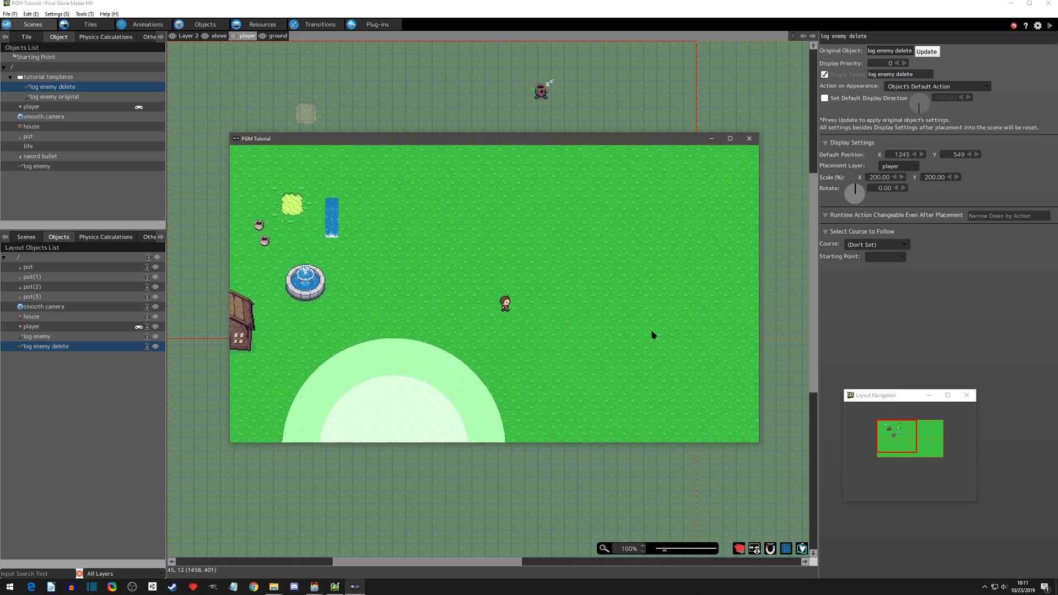
pyautogui.press('Down')
pyautogui.press('Down')
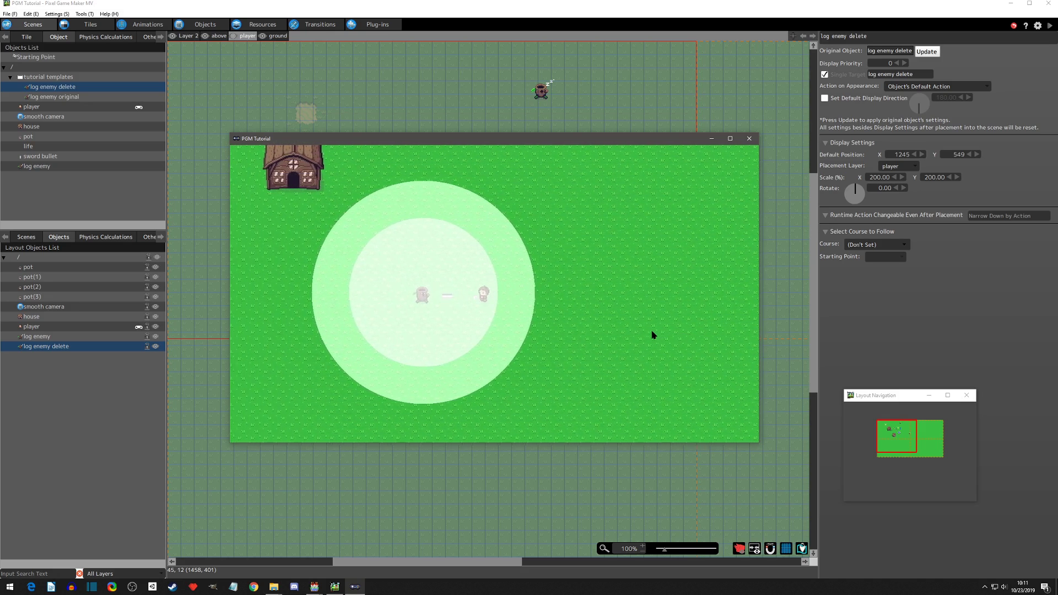
pyautogui.press('Right')
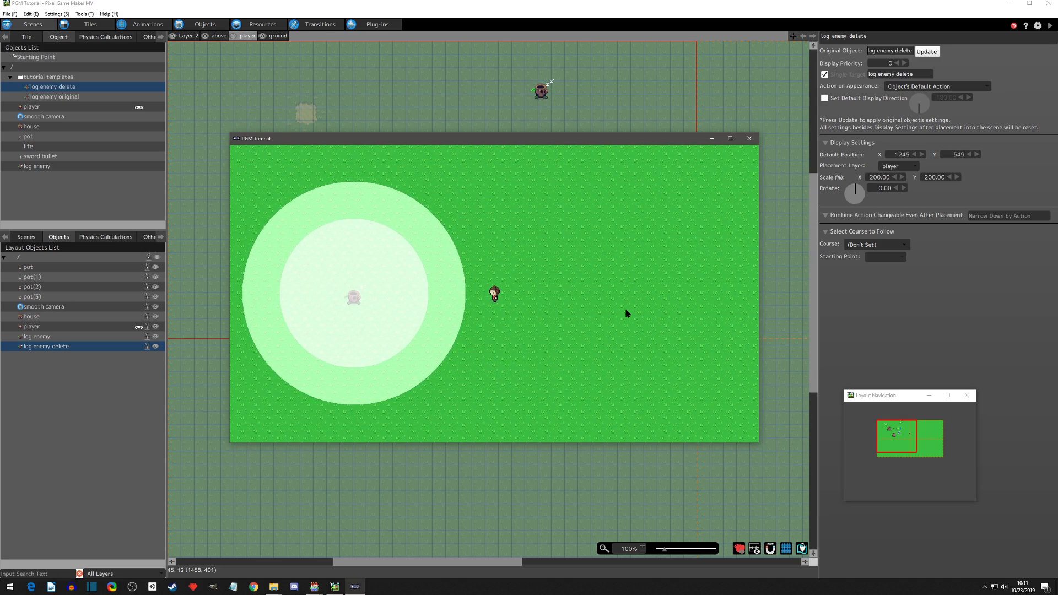
pyautogui.click(750, 140)
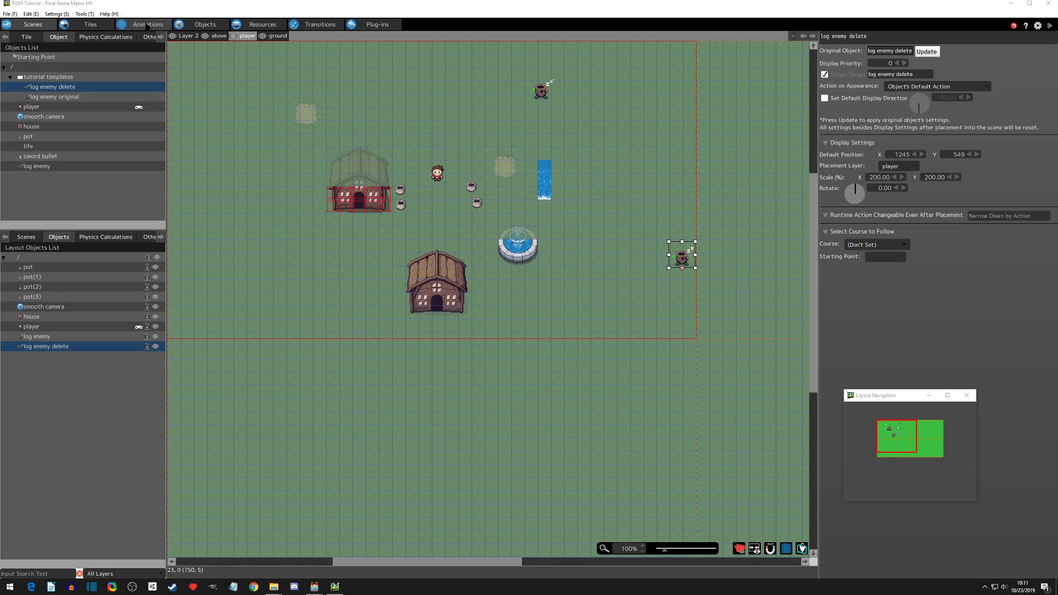
# - Open the log enemy object's field of vision settings and select the initial agro range entry
pyautogui.click(204, 24)
pyautogui.click(44, 126)
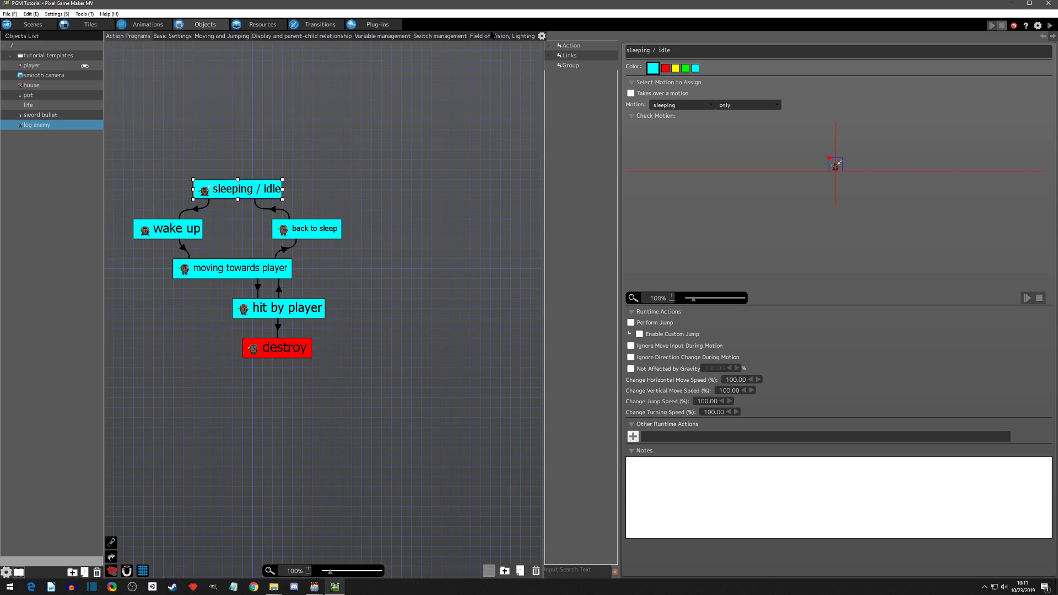
pyautogui.click(495, 37)
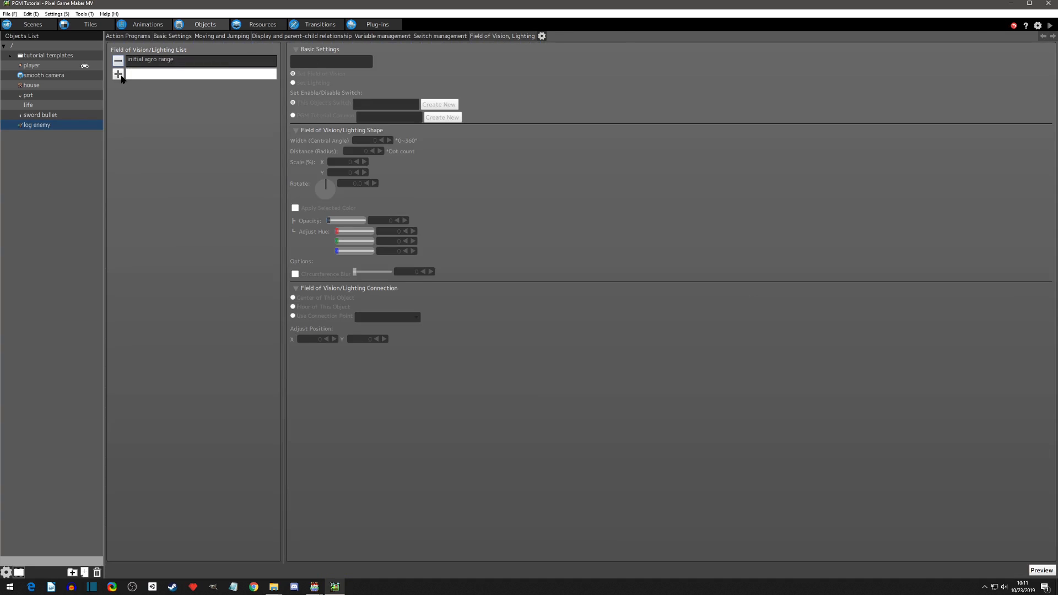
pyautogui.click(144, 62)
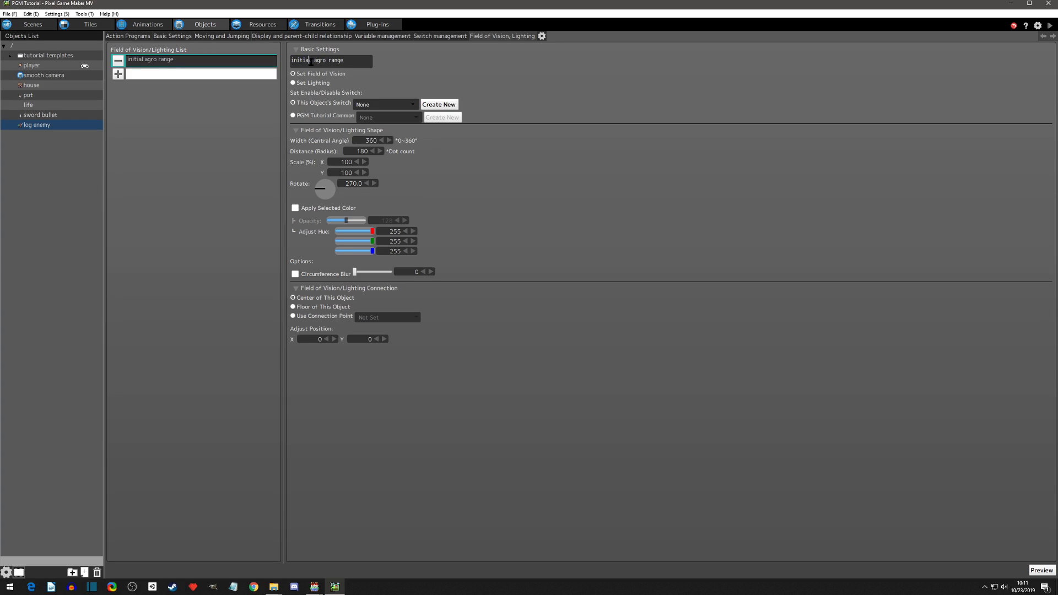
pyautogui.doubleClick(313, 61)
pyautogui.click(356, 62)
# - Add a second field of vision to the log enemy and name it "deagro range"
pyautogui.click(135, 78)
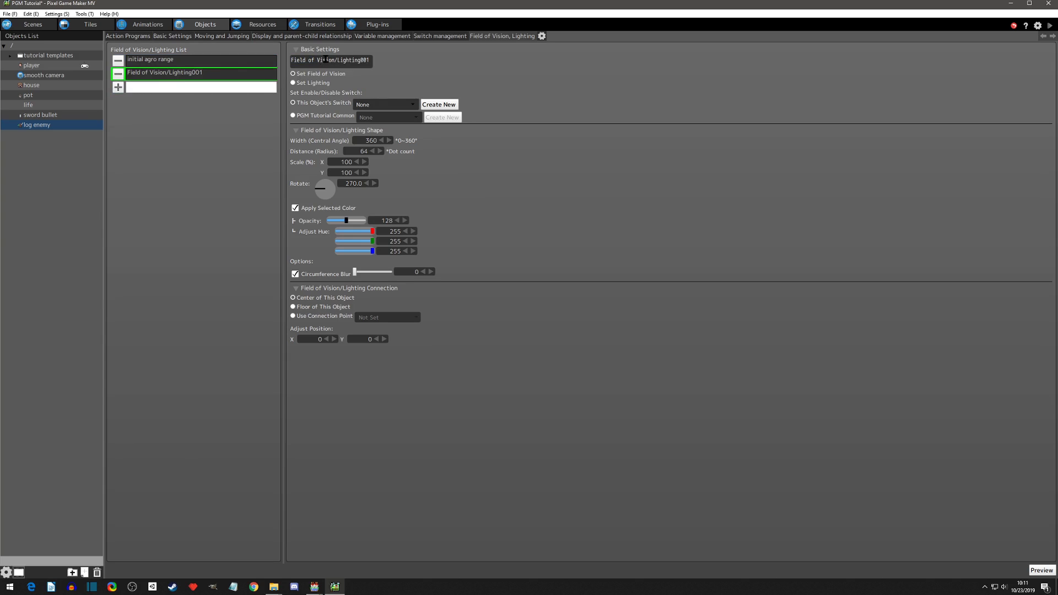
pyautogui.click(293, 61)
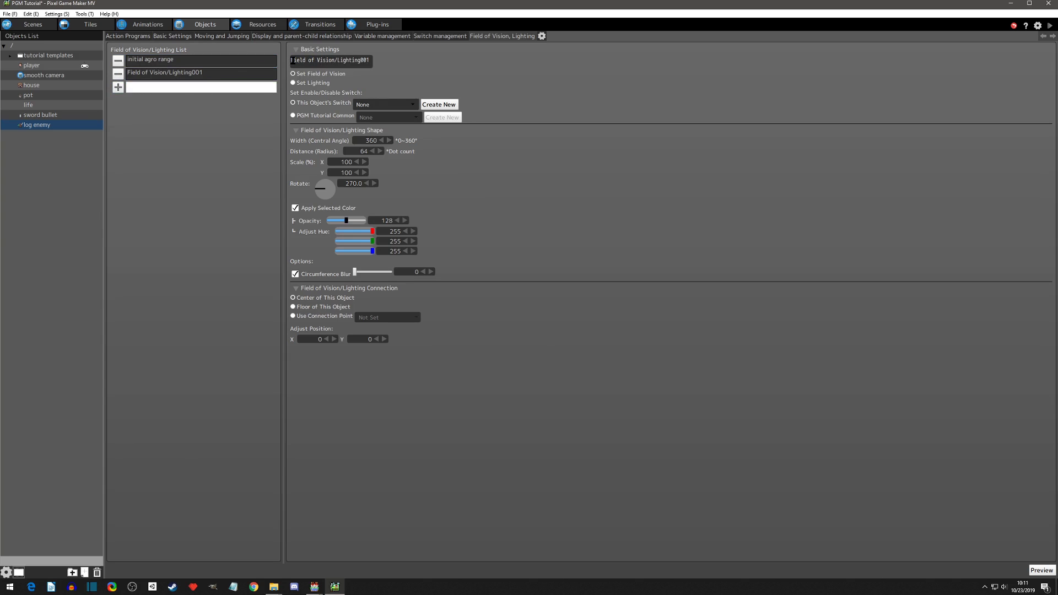
pyautogui.moveTo(291, 61); pyautogui.dragTo(388, 63)
pyautogui.write('deagro range')
pyautogui.press('Return')
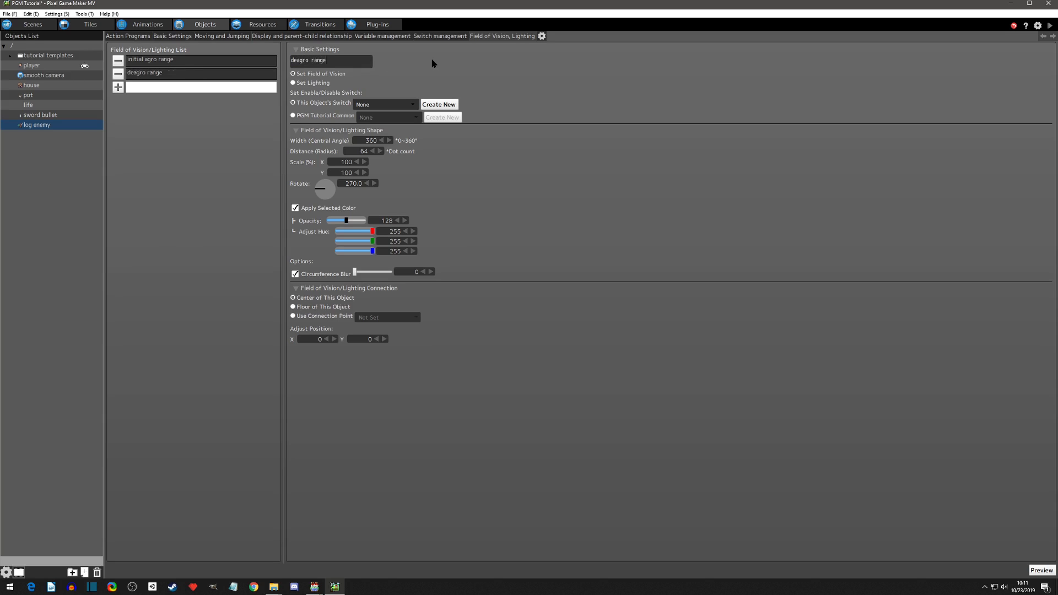
# - Set the deagro range's scale to 150% after checking the initial agro range's distance, and preview the result in the game
pyautogui.click(178, 63)
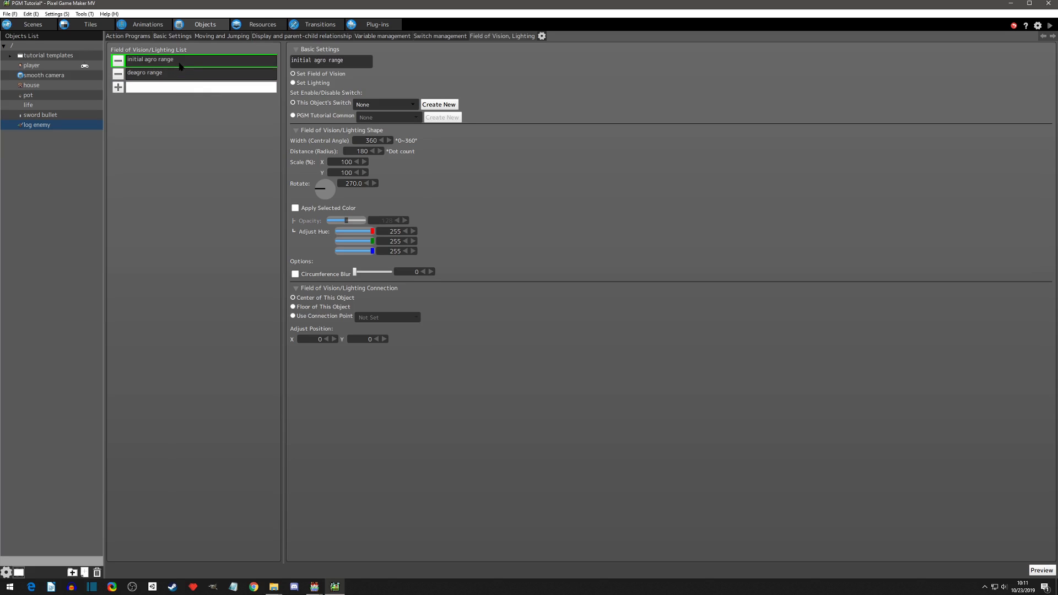
pyautogui.doubleClick(359, 151)
pyautogui.click(168, 74)
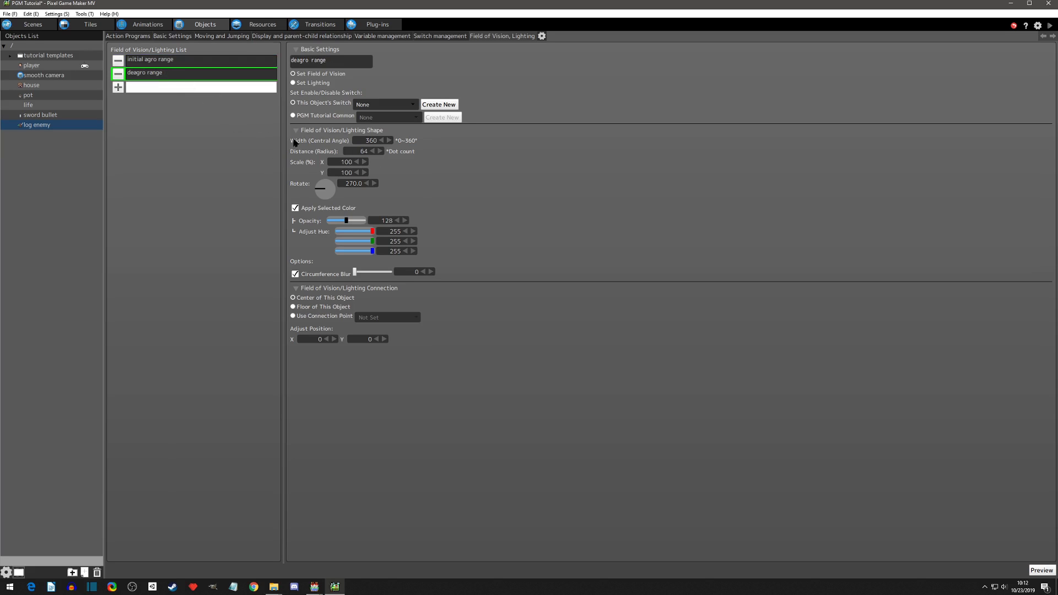
pyautogui.doubleClick(346, 162)
pyautogui.write('150')
pyautogui.click(1040, 571)
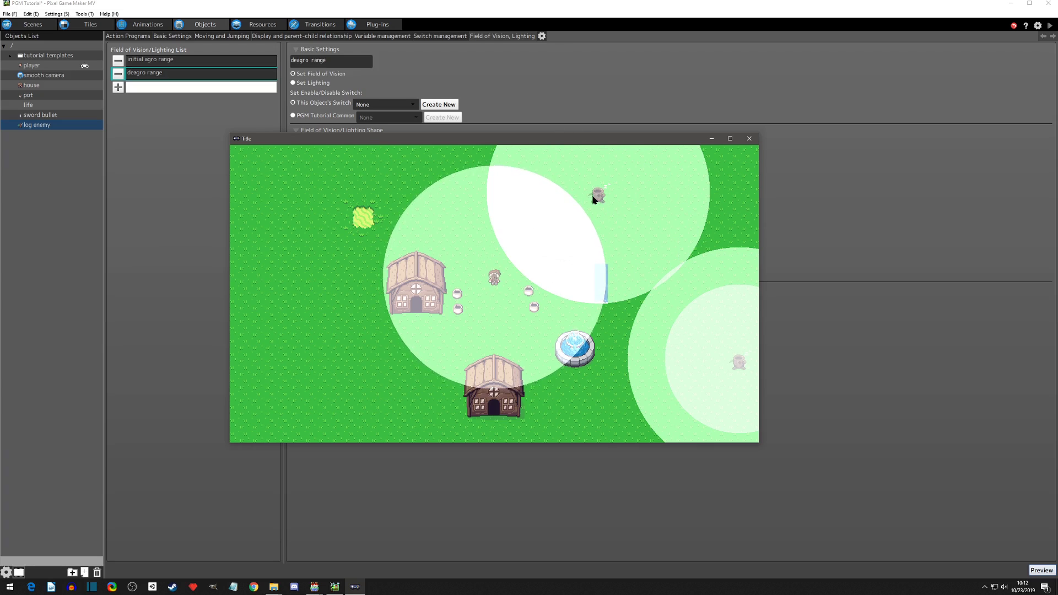
pyautogui.click(749, 138)
# - Enable the selected color and circumference blur for the initial agro range
pyautogui.click(153, 60)
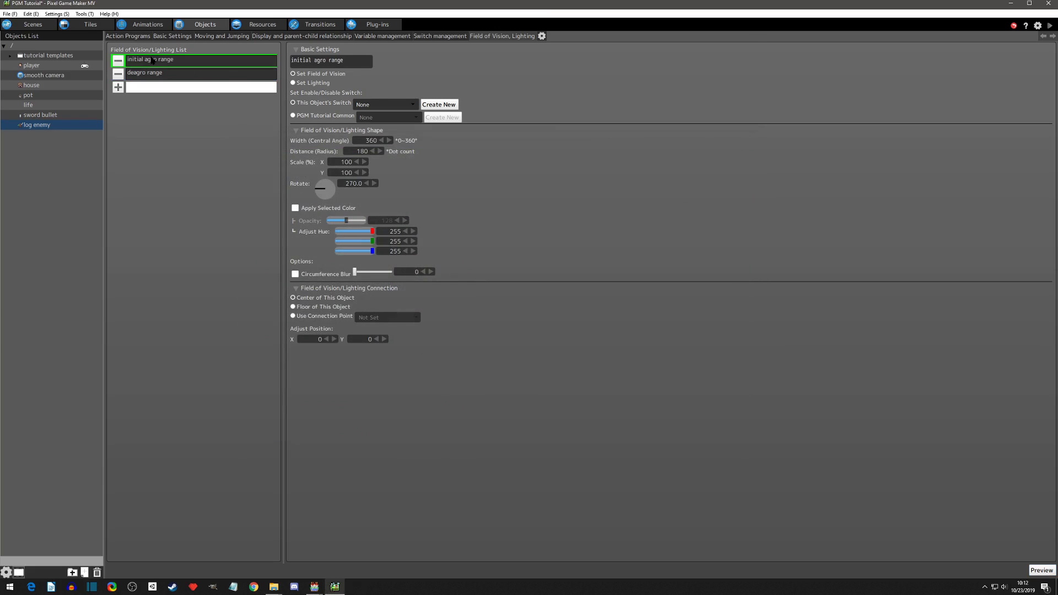
pyautogui.click(296, 208)
pyautogui.click(295, 274)
# - Preview the game and lead the nearby log enemy past the house before moving the player outside both its ranges
pyautogui.click(1043, 570)
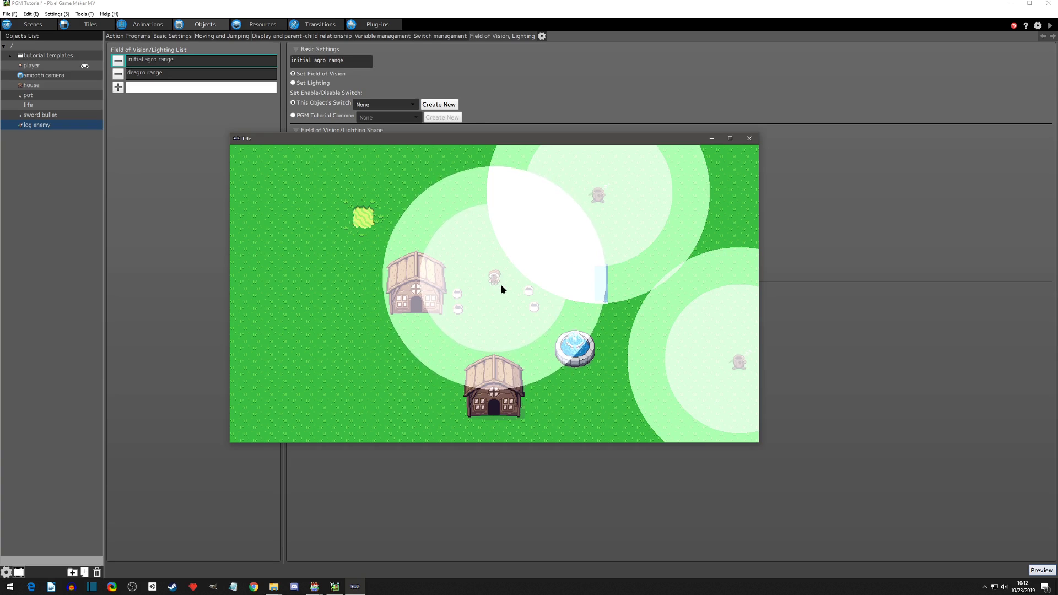
pyautogui.press('Left')
pyautogui.press('Left')
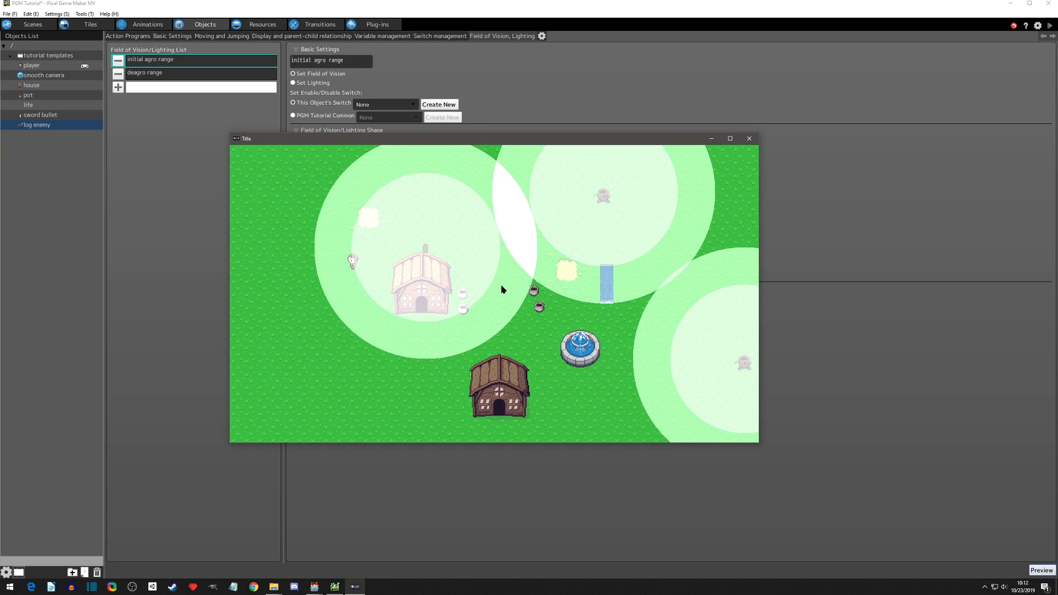
pyautogui.press('Down')
pyautogui.press('Left')
pyautogui.press('Up')
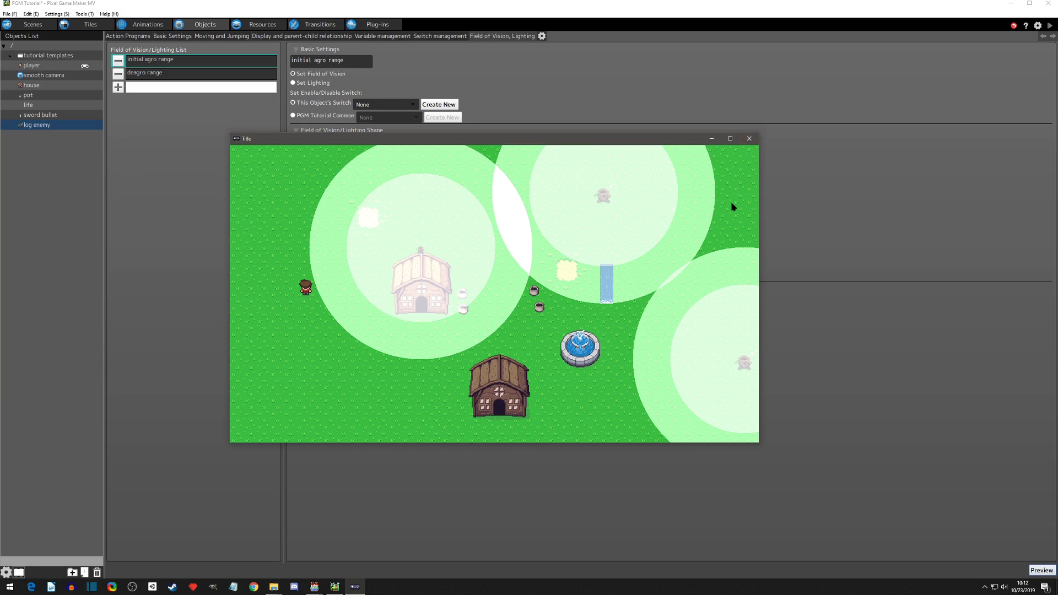
# - Close the game preview and check the discovery condition on the log enemy's link from sleeping / idle to wake up
pyautogui.click(750, 139)
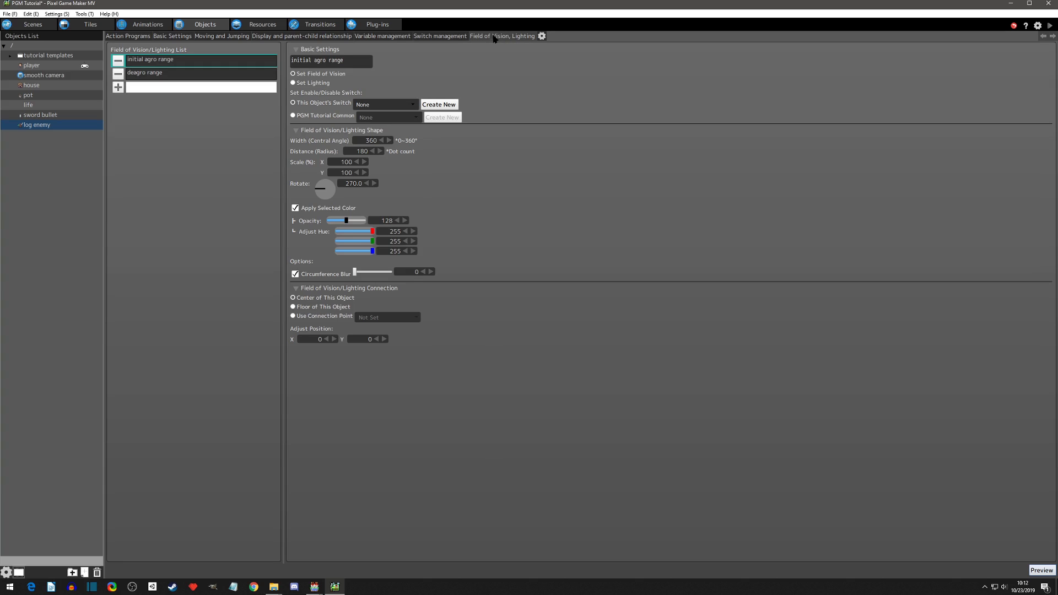
pyautogui.moveTo(511, 37)
pyautogui.mouseDown()
pyautogui.moveTo(189, 45)
pyautogui.moveTo(504, 37)
pyautogui.moveTo(494, 40)
pyautogui.mouseUp()
pyautogui.click(133, 38)
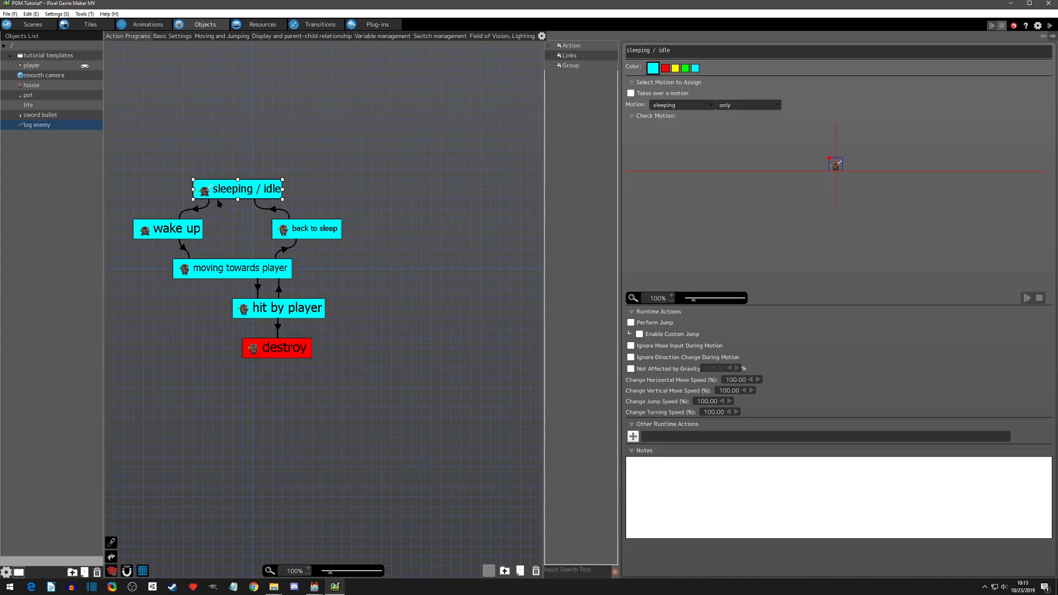
pyautogui.click(197, 212)
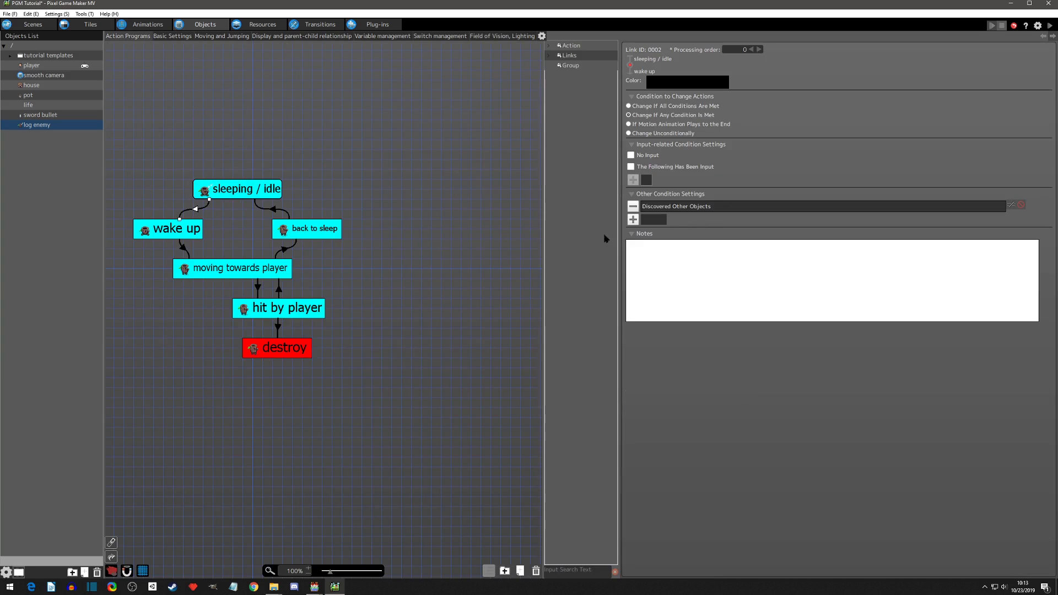
pyautogui.doubleClick(735, 207)
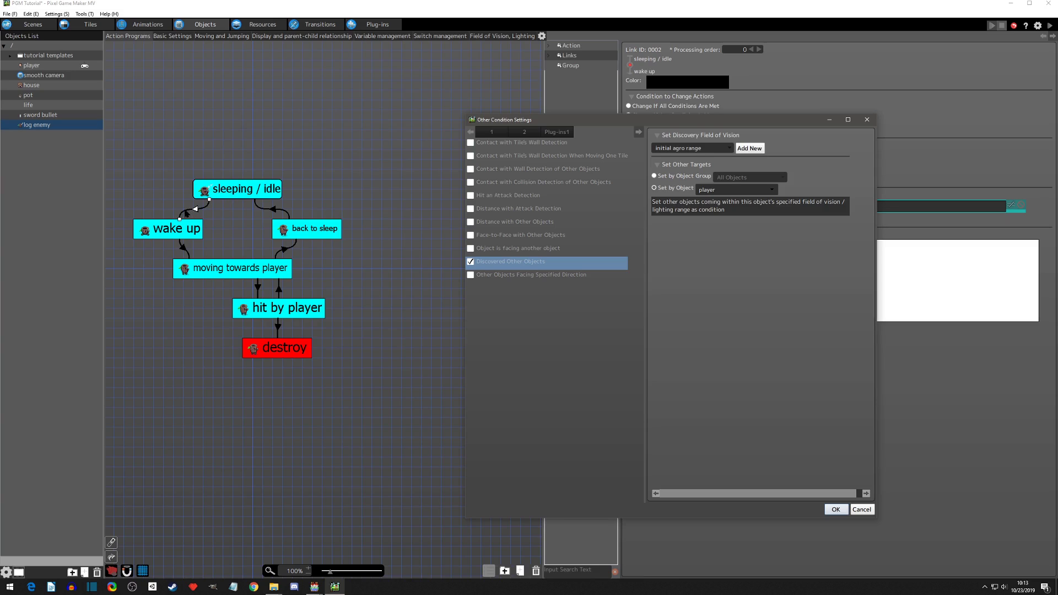
pyautogui.click(867, 119)
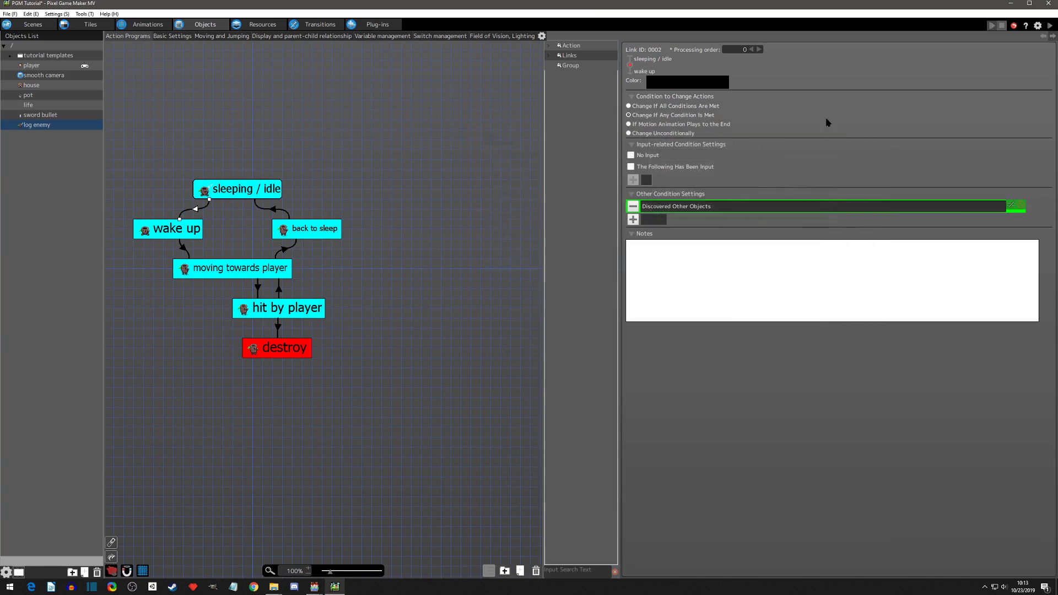
# - Set the discovery field of vision to deagro range on the link from moving towards player to back to sleep
pyautogui.click(285, 251)
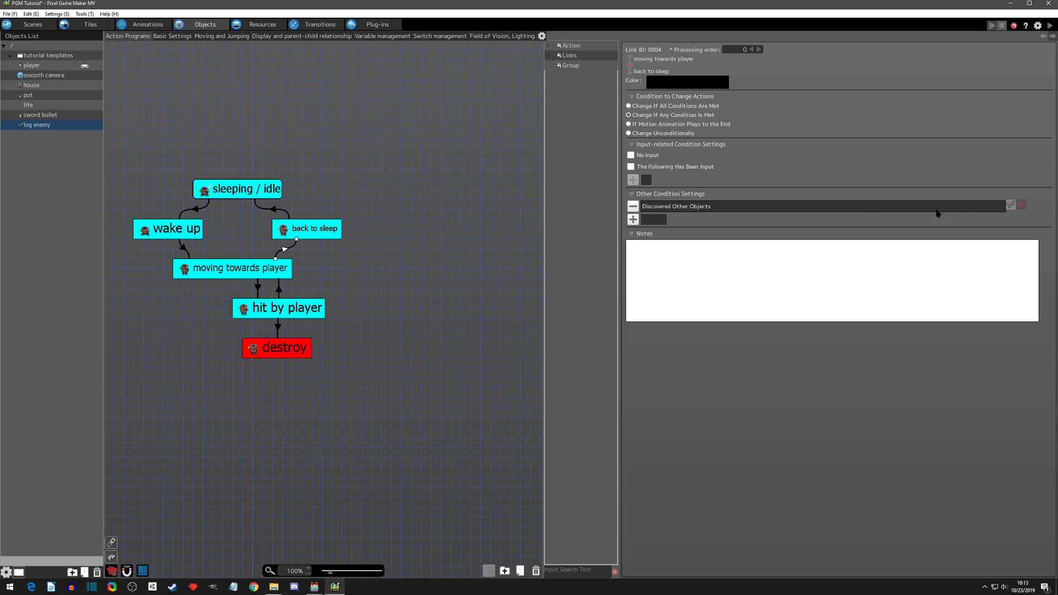
pyautogui.doubleClick(850, 207)
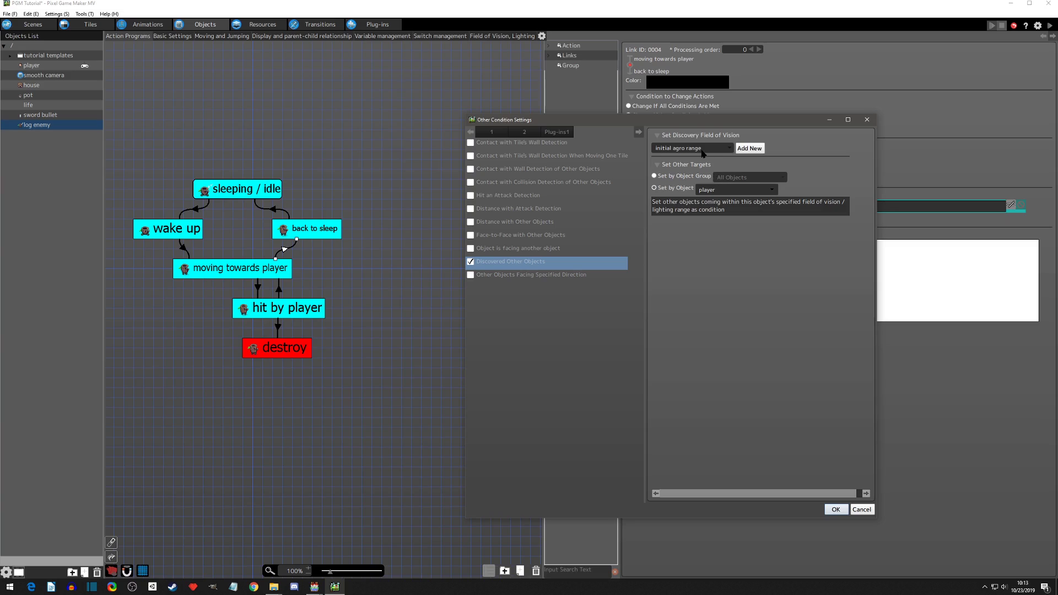
pyautogui.click(700, 149)
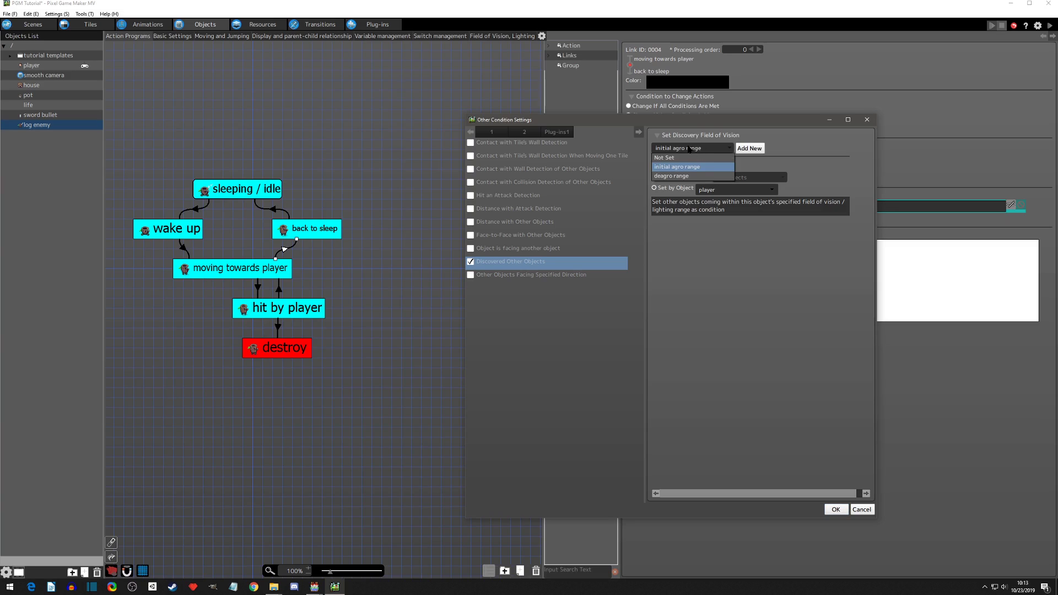
pyautogui.click(688, 176)
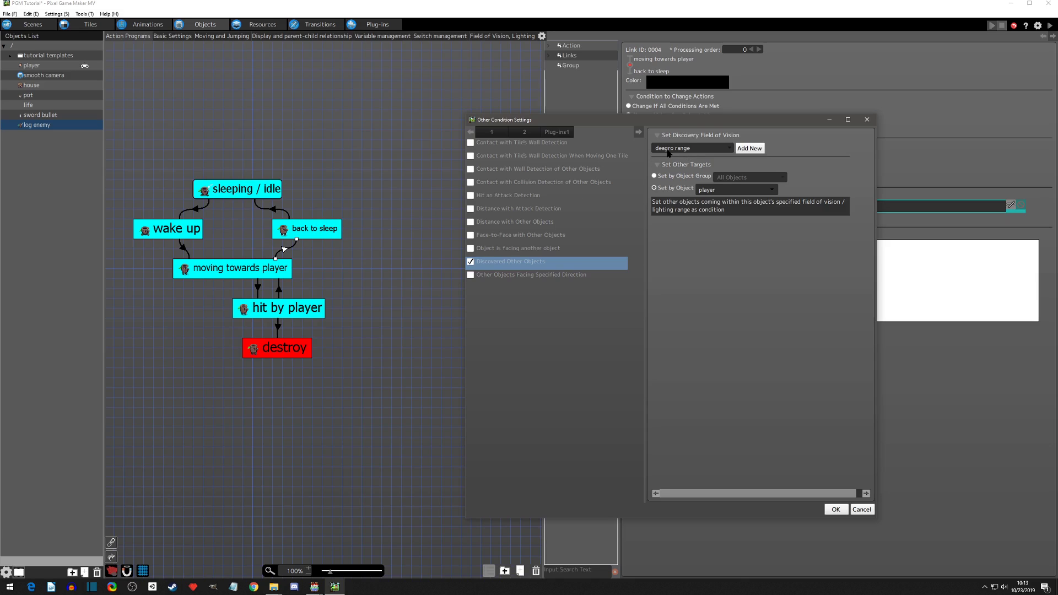
pyautogui.click(846, 511)
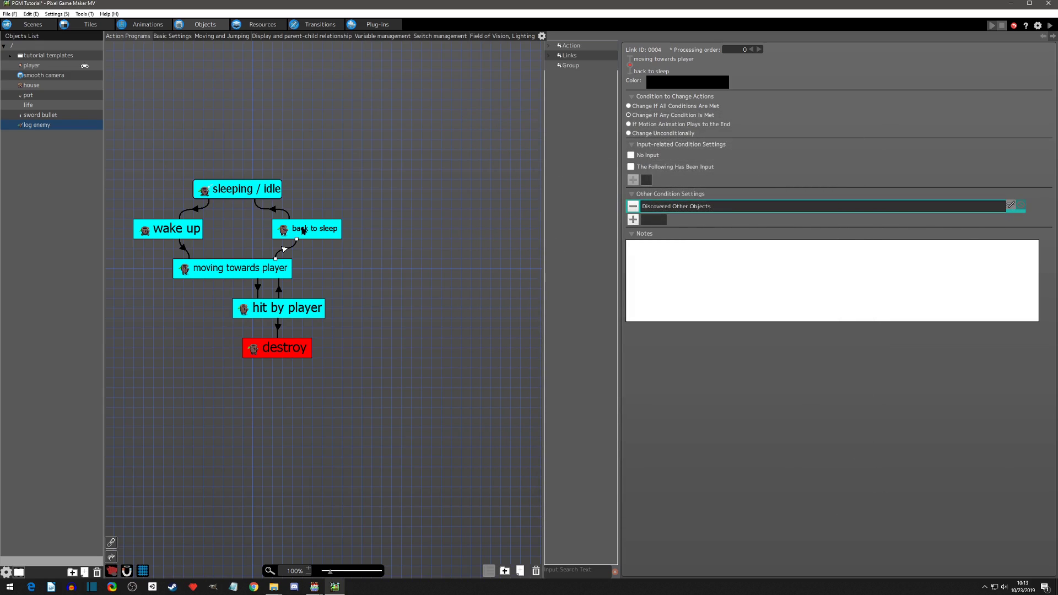
# - Inspect the attack detection condition on the link from moving towards player to hit by player
pyautogui.click(323, 263)
pyautogui.click(263, 268)
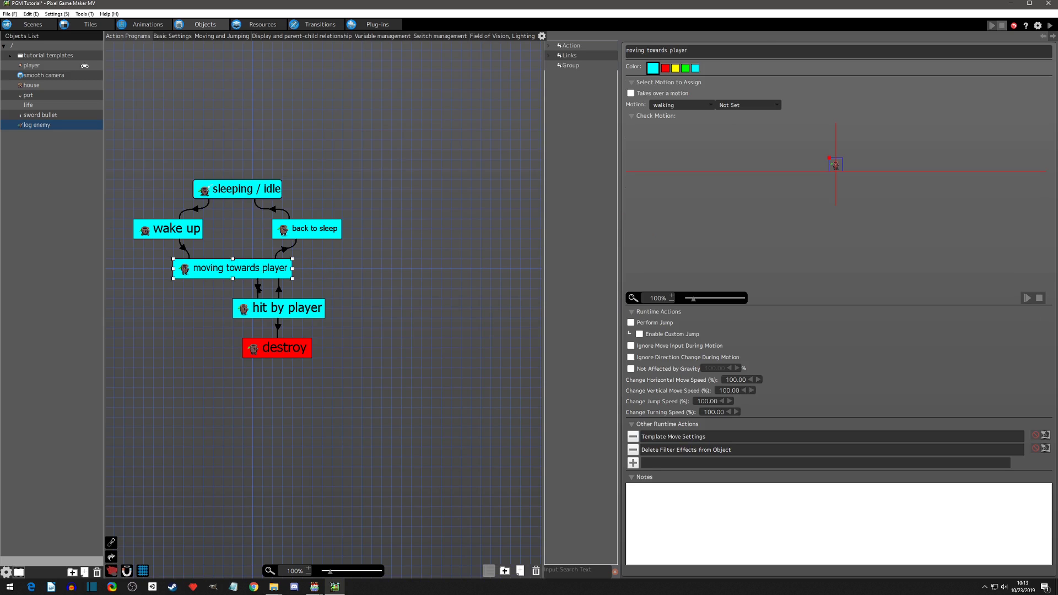
pyautogui.click(258, 287)
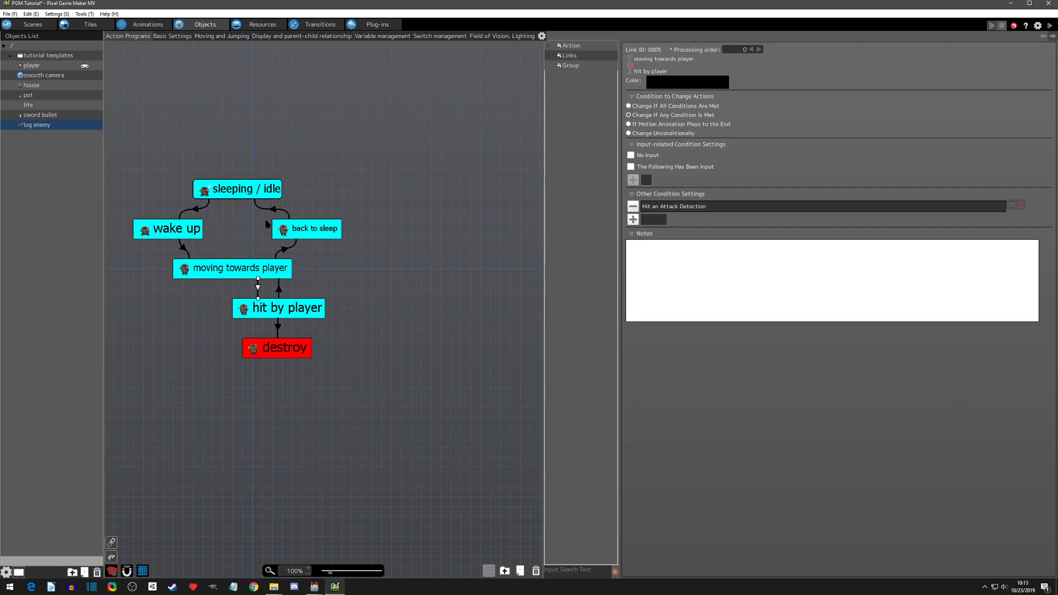
pyautogui.doubleClick(658, 207)
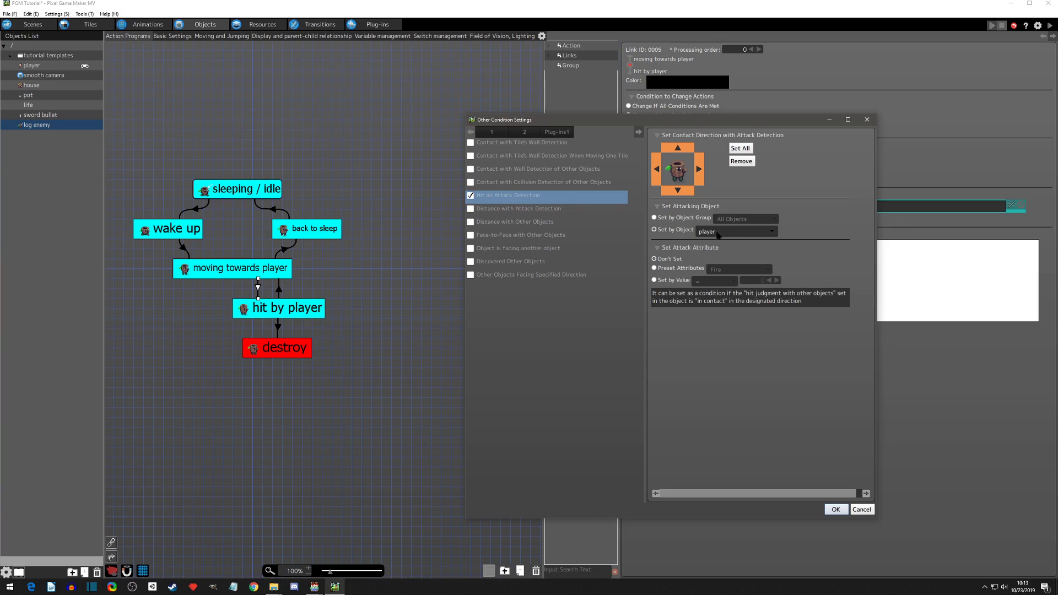
pyautogui.click(862, 510)
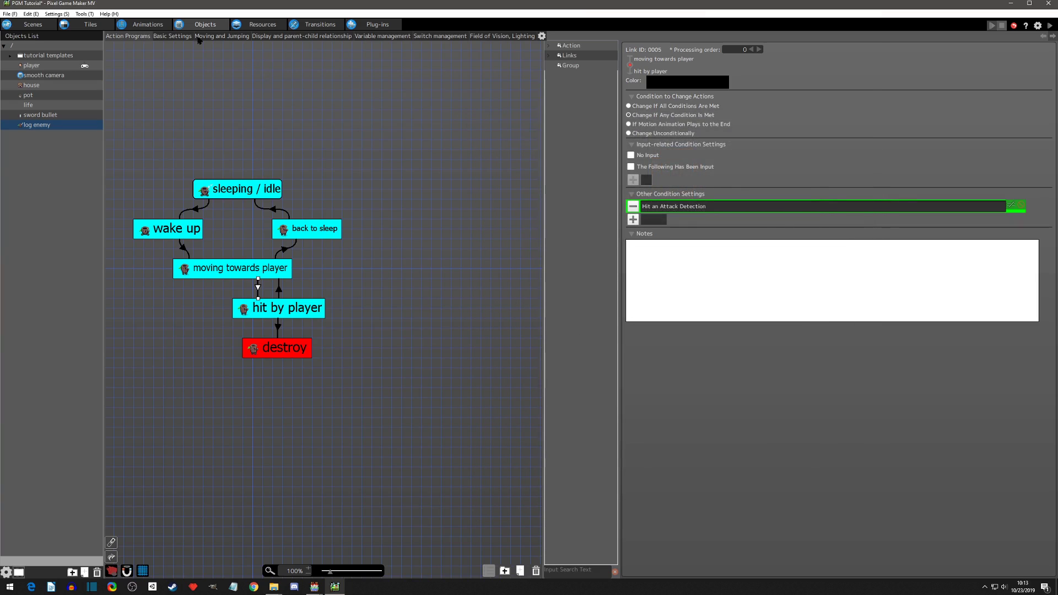
# - Examine the attack detection keyframes of the player's downward sword attack and the sword bullet animation
pyautogui.click(148, 24)
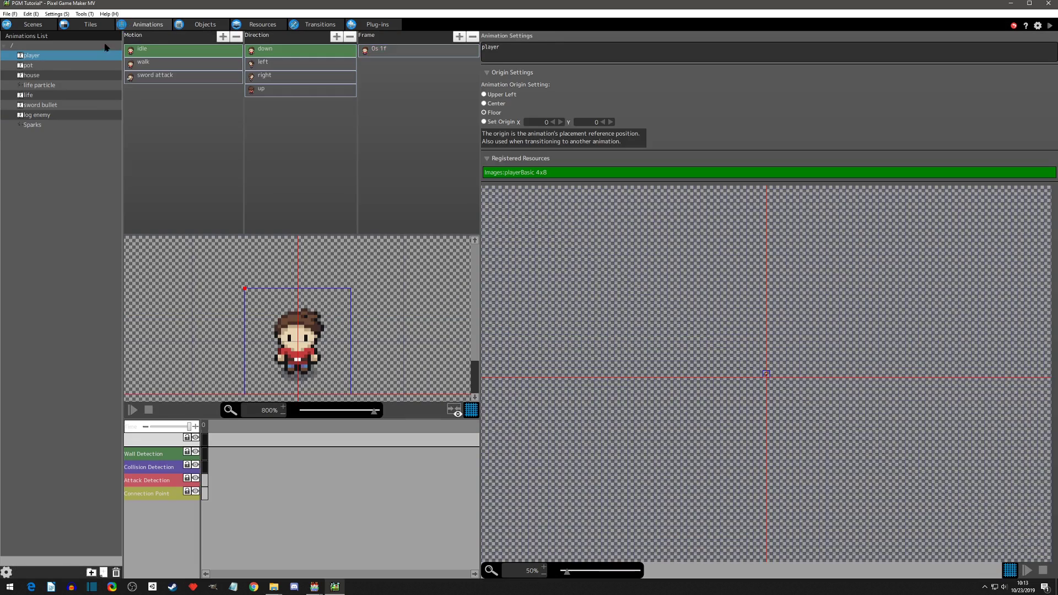
pyautogui.click(164, 77)
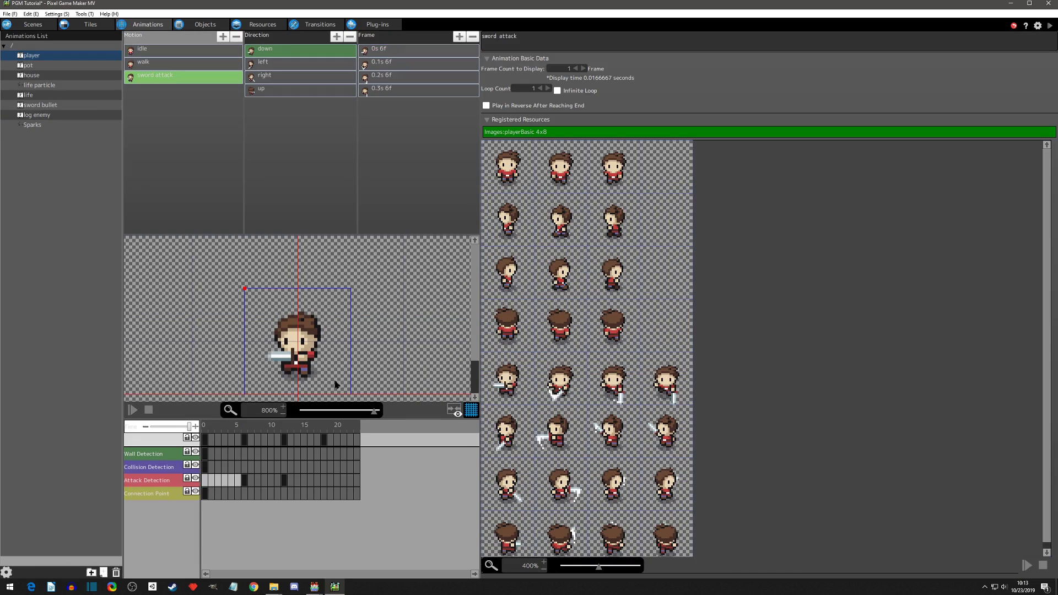
pyautogui.click(245, 481)
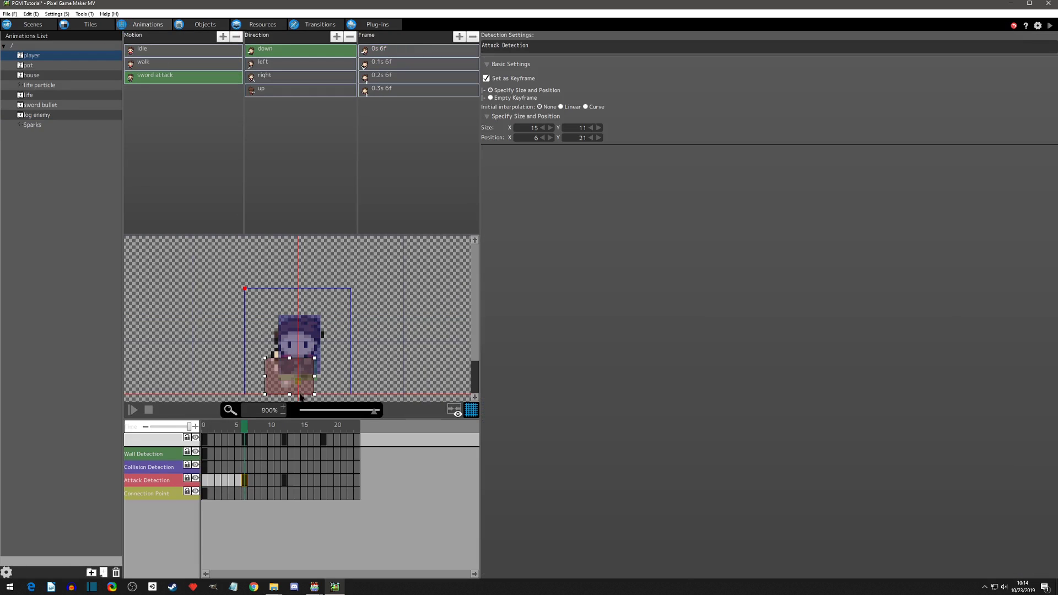
pyautogui.click(284, 480)
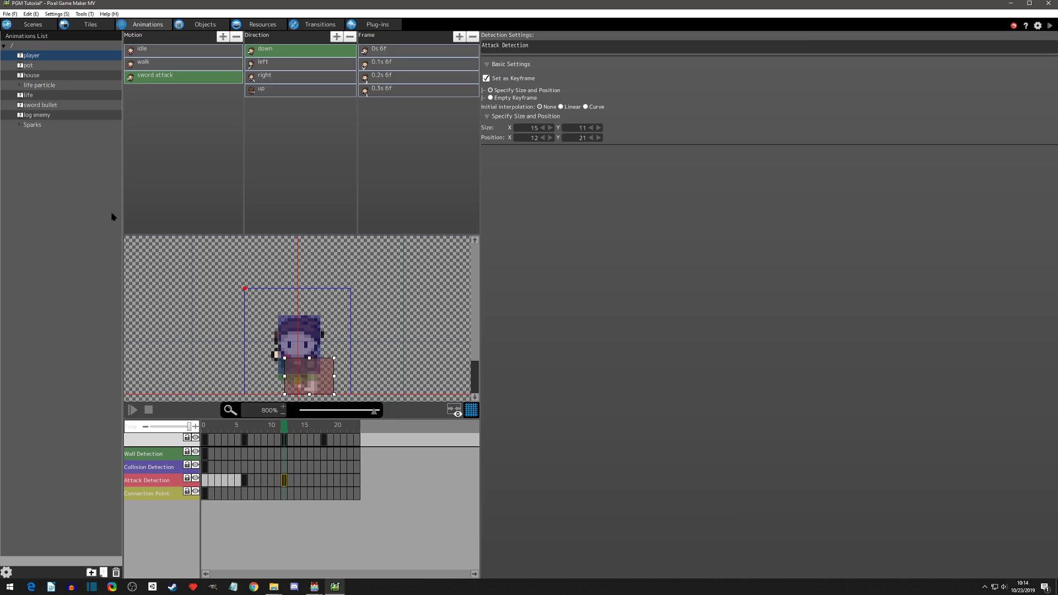
pyautogui.click(39, 106)
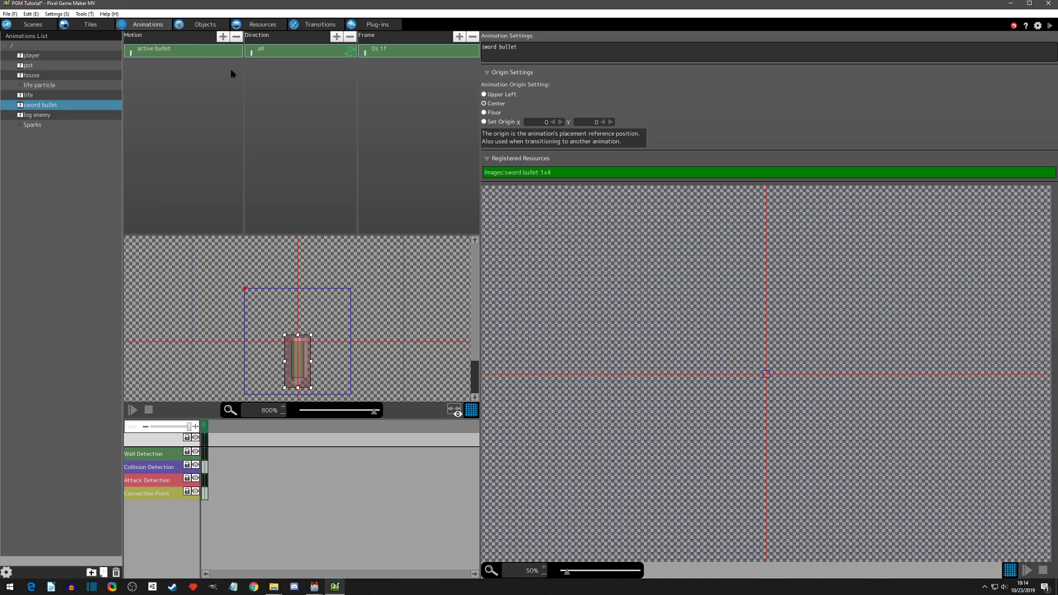
# - Duplicate the Hit an Attack Detection condition on the log enemy's hit by player link and set the copy's attacking object to sword bullet
pyautogui.click(196, 25)
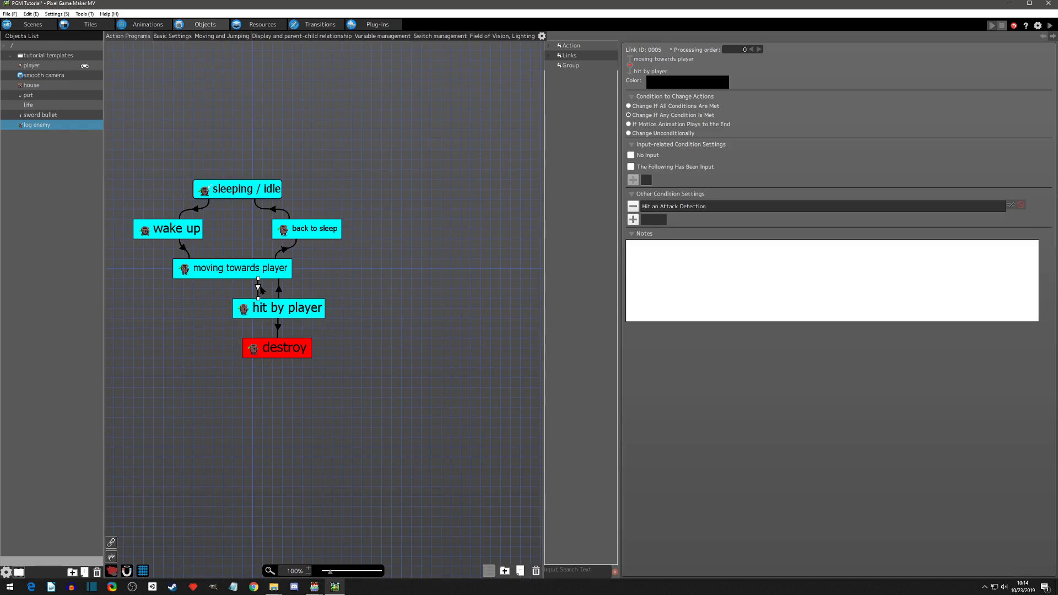
pyautogui.click(676, 206)
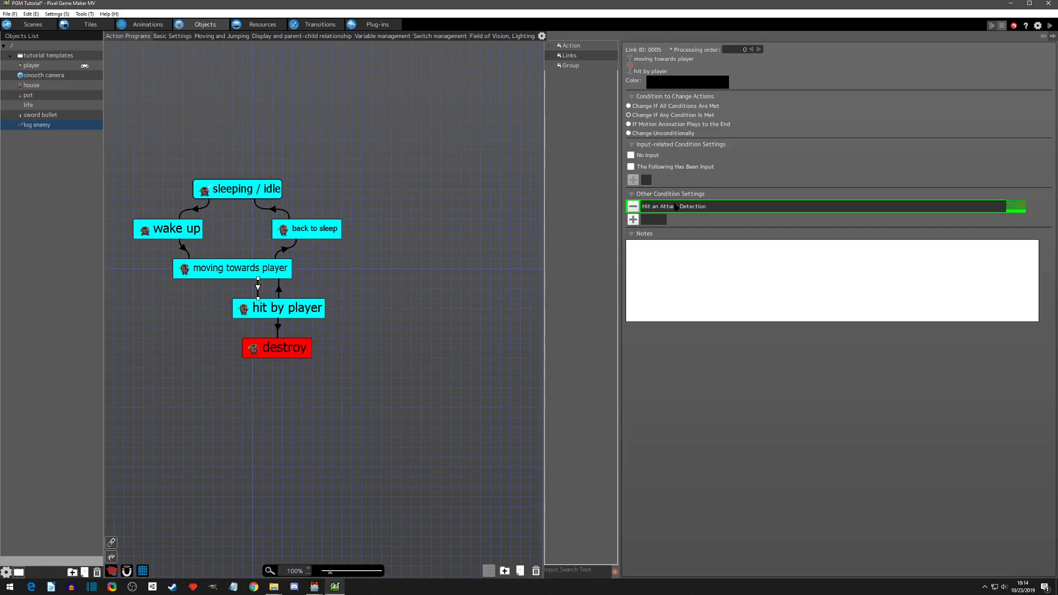
pyautogui.click(660, 225)
pyautogui.hotkey('ctrl', 'v')
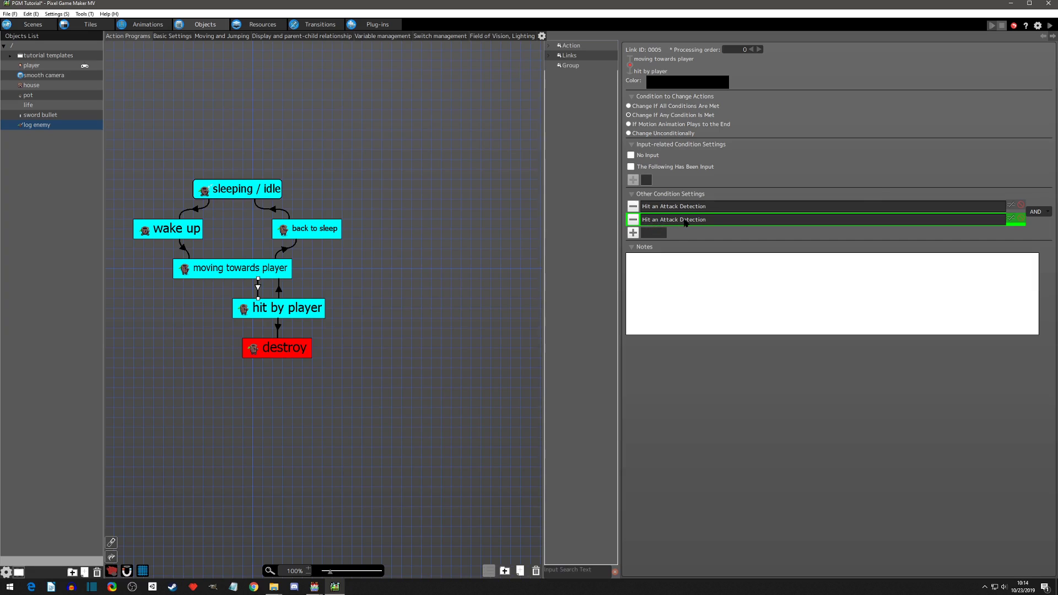
pyautogui.doubleClick(685, 220)
pyautogui.click(670, 232)
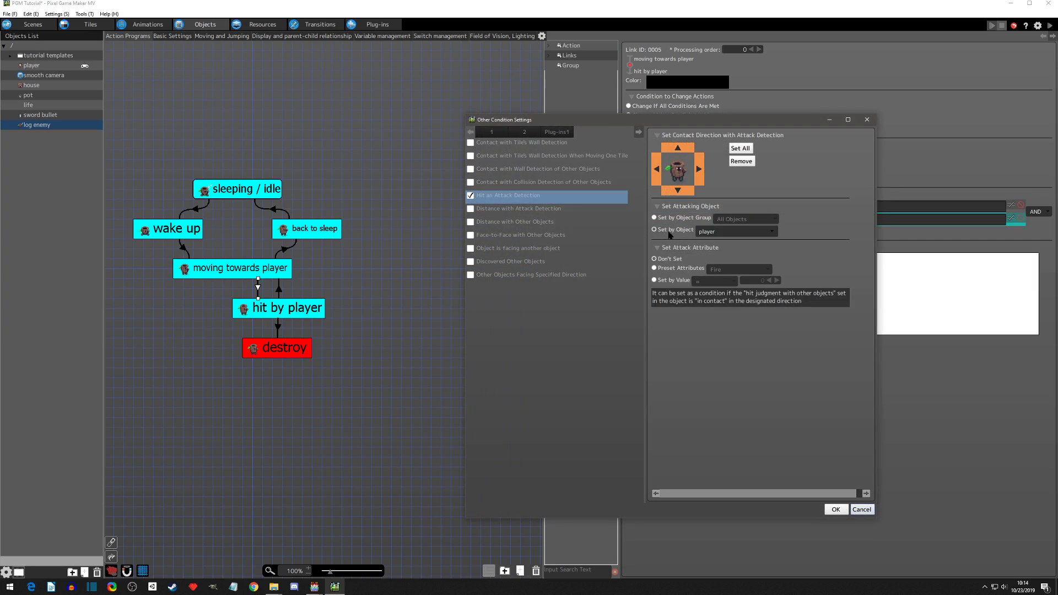
pyautogui.click(713, 232)
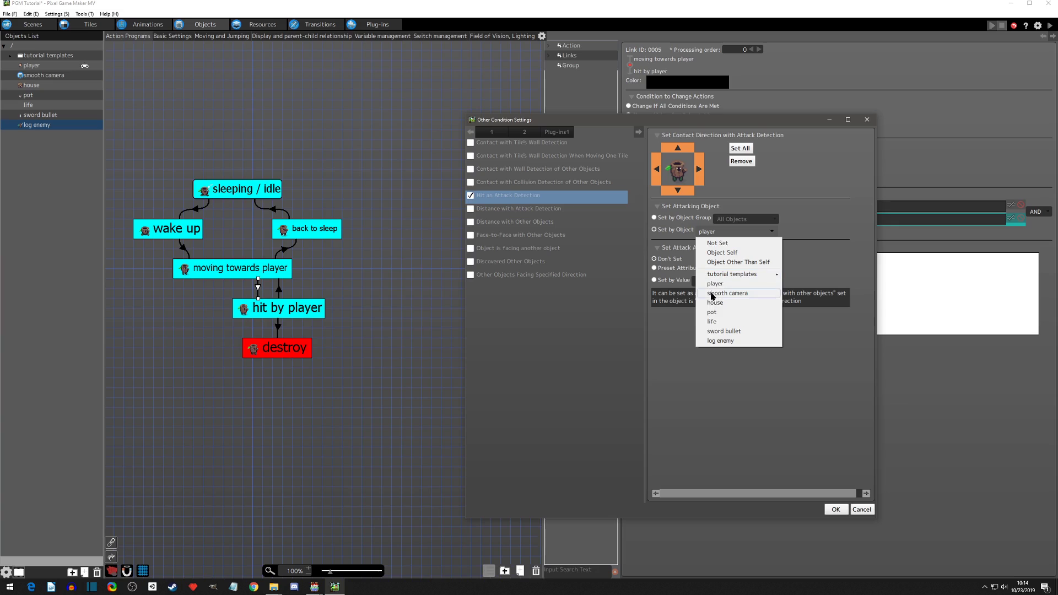
pyautogui.click(719, 331)
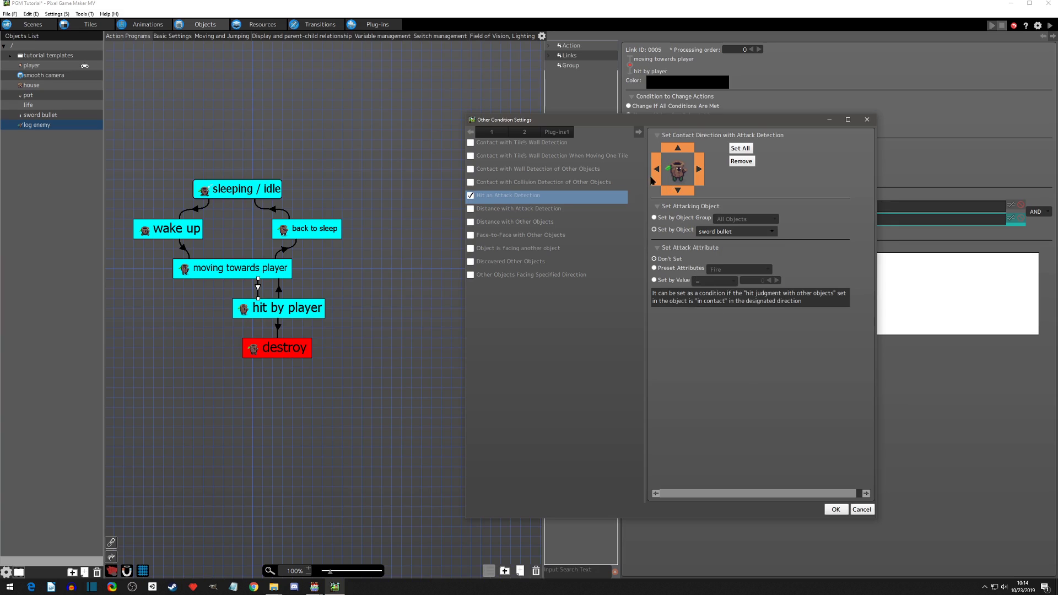
pyautogui.click(835, 510)
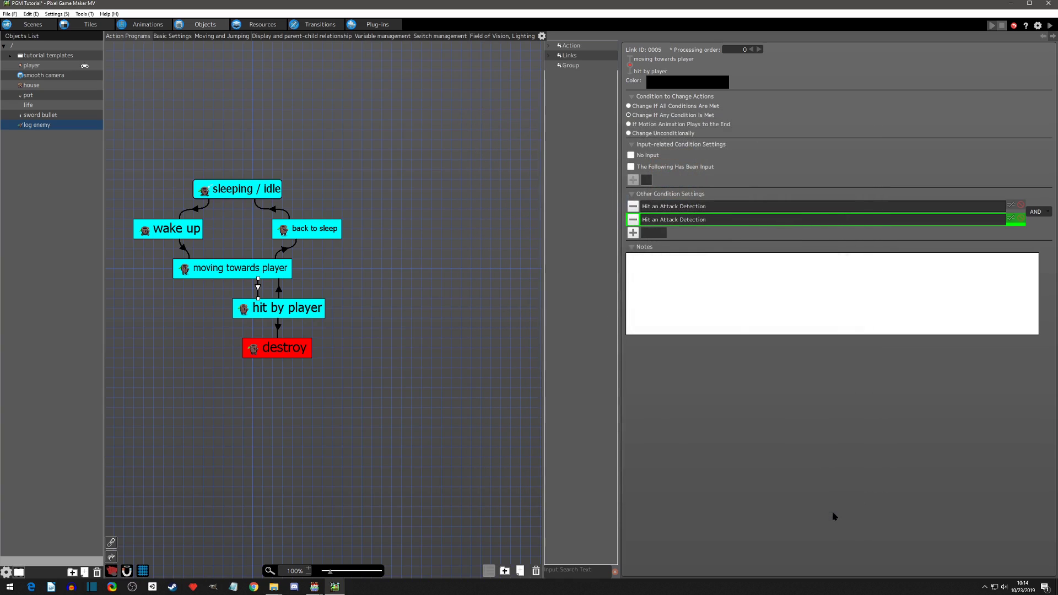
# - Combine the two Hit an Attack Detection conditions with OR
pyautogui.click(1047, 214)
pyautogui.click(1042, 232)
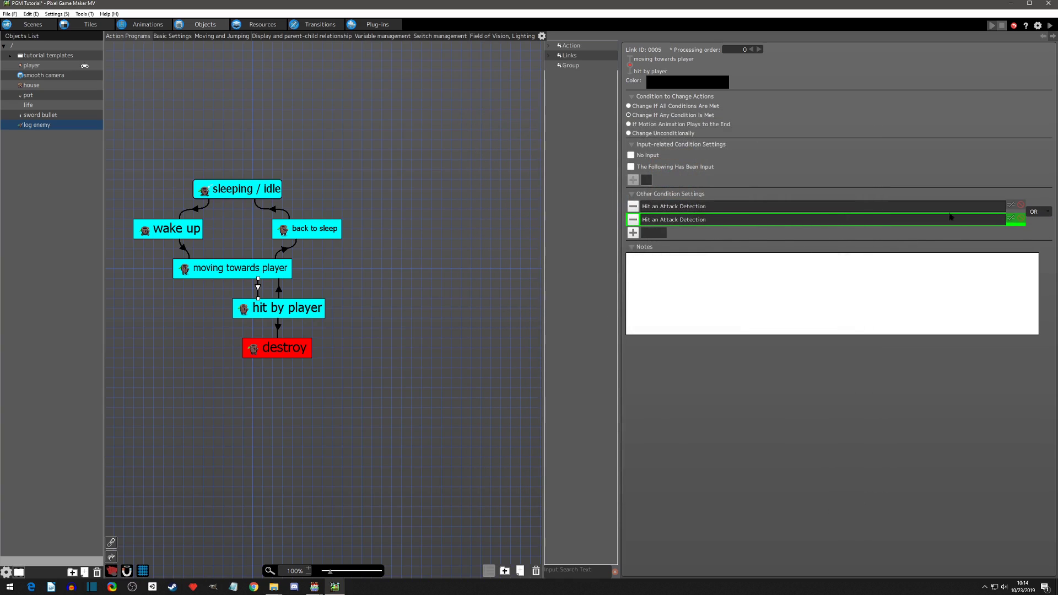
pyautogui.click(691, 207)
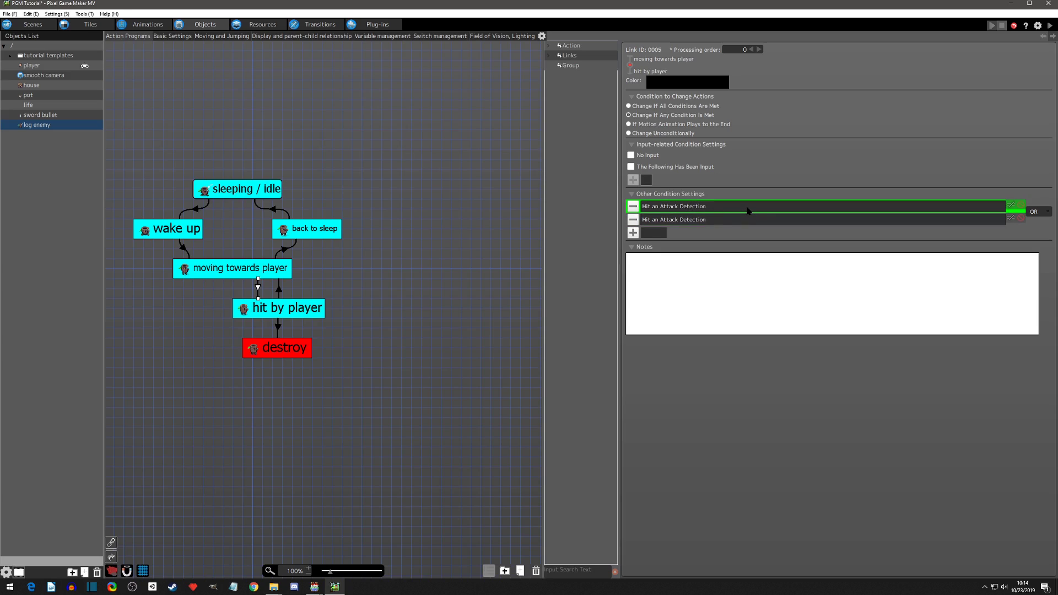
pyautogui.click(692, 220)
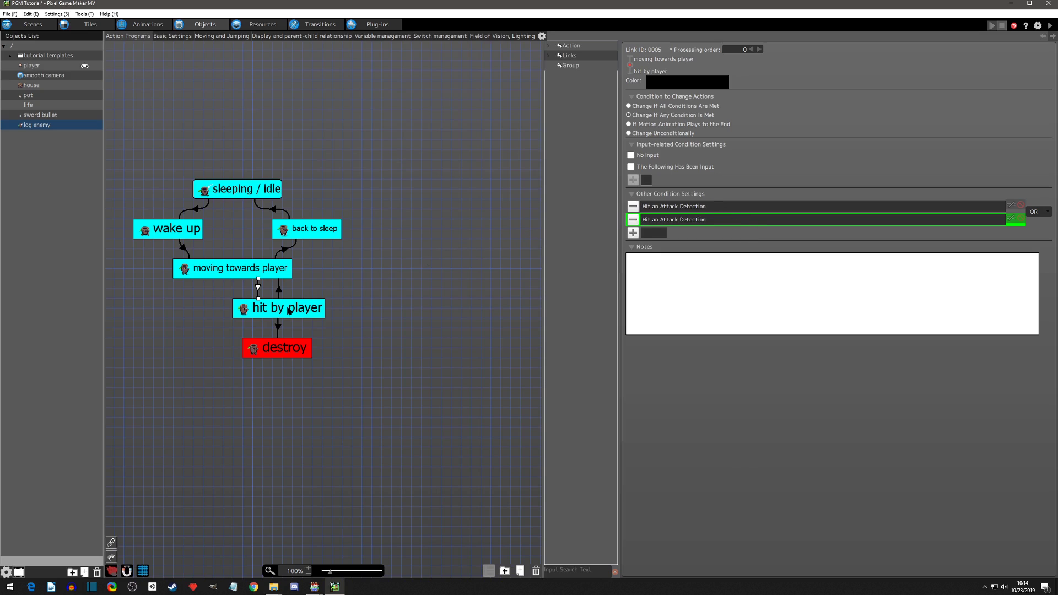
# - Test-play the game and attack the log enemy north of the waterfall with the player's sword
pyautogui.click(1050, 26)
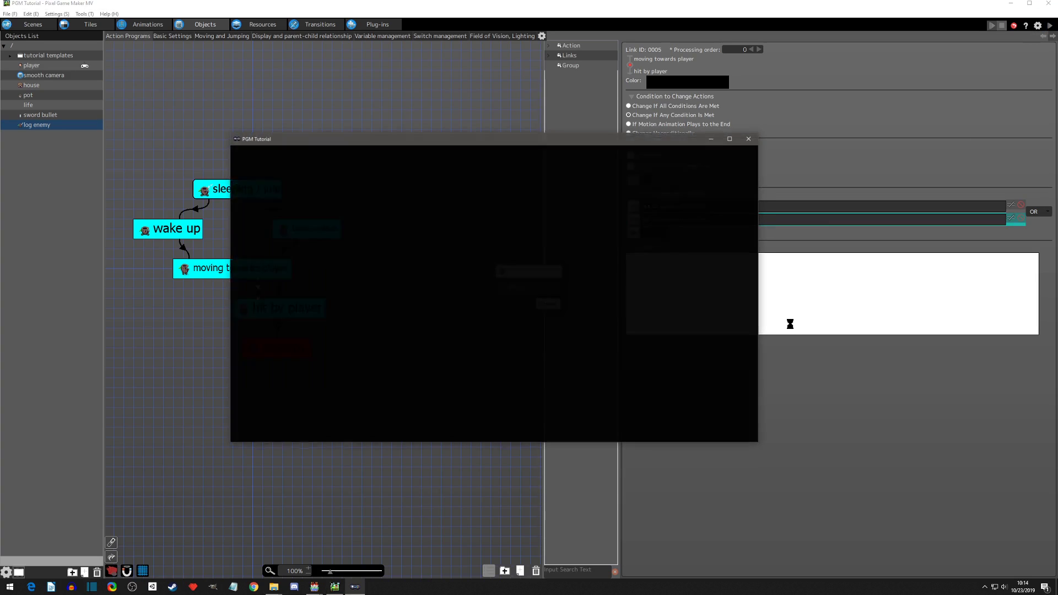
pyautogui.press('Left')
pyautogui.press('Up')
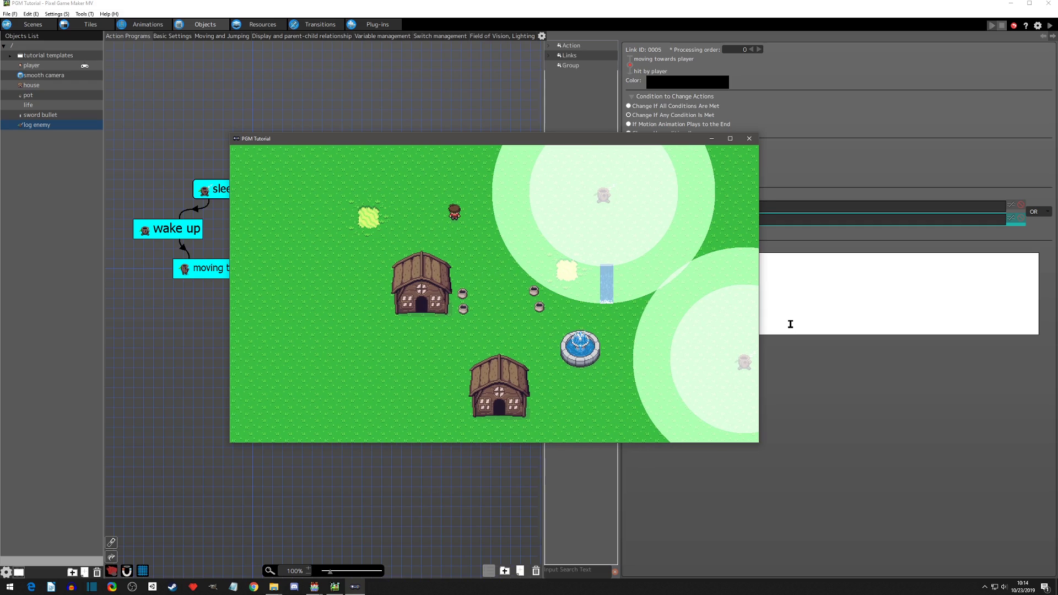
pyautogui.press('Up')
pyautogui.press('Up')
pyautogui.press('Right')
pyautogui.press('z')
pyautogui.press('z')
pyautogui.press('Right')
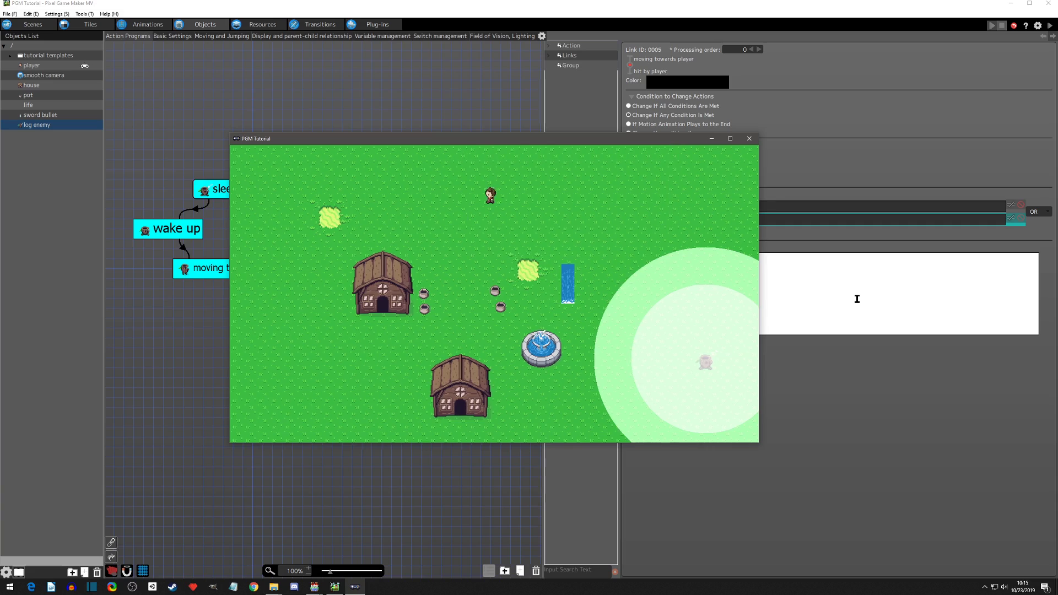
# - Wake the log enemy north of the waterfall, lure it toward the houses, and attack it with the player
pyautogui.press('Right')
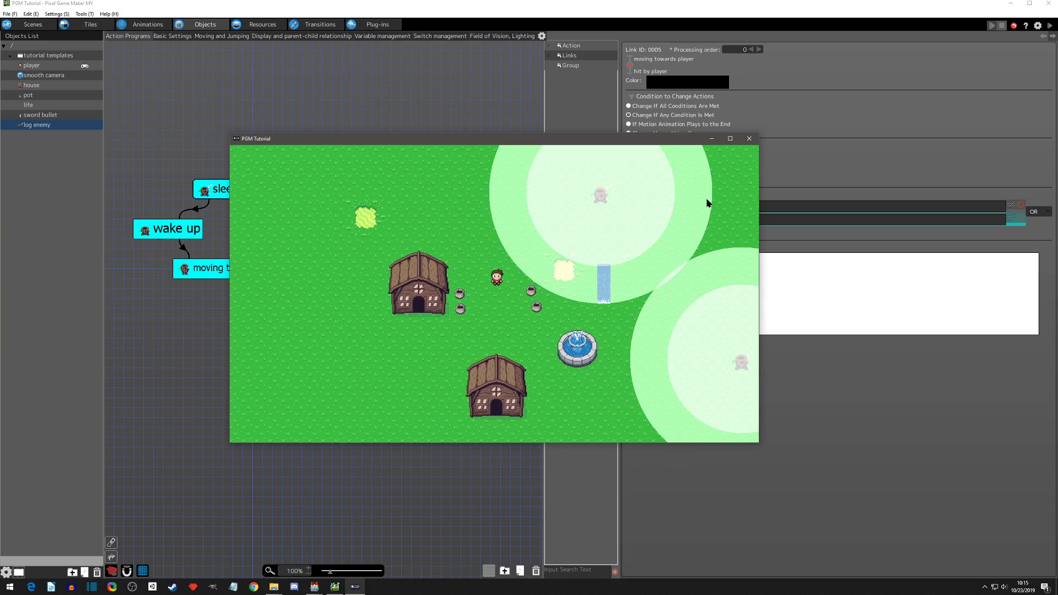
pyautogui.press('Up')
pyautogui.press('Right')
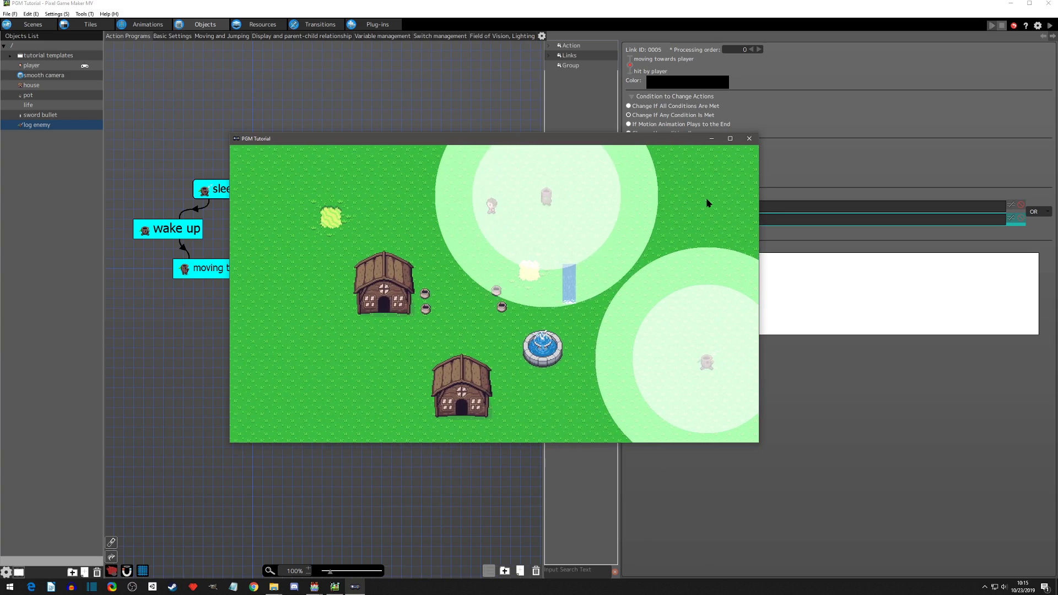
pyautogui.press('Left')
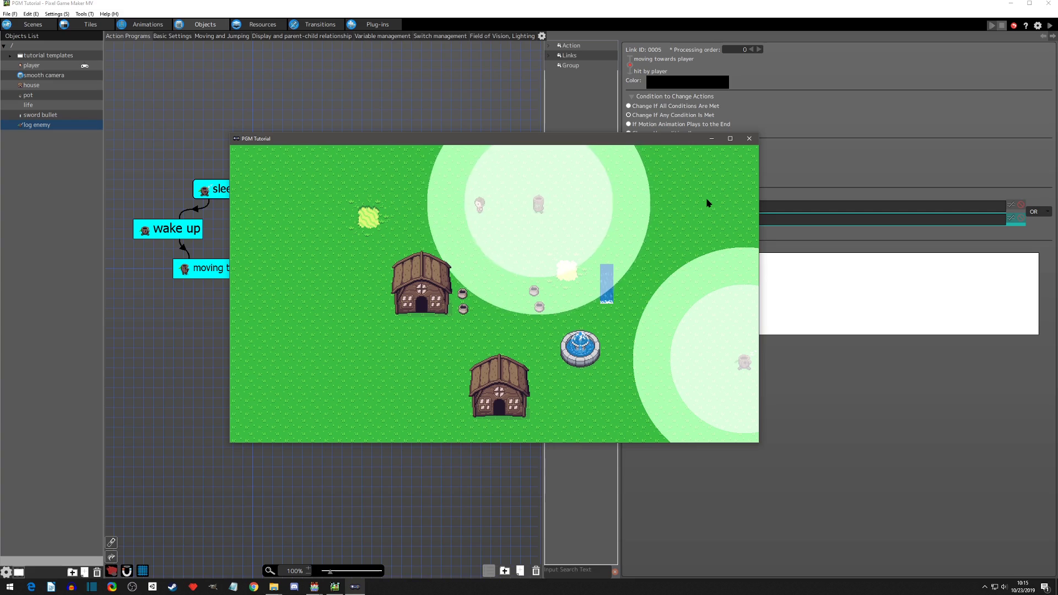
pyautogui.press('Left')
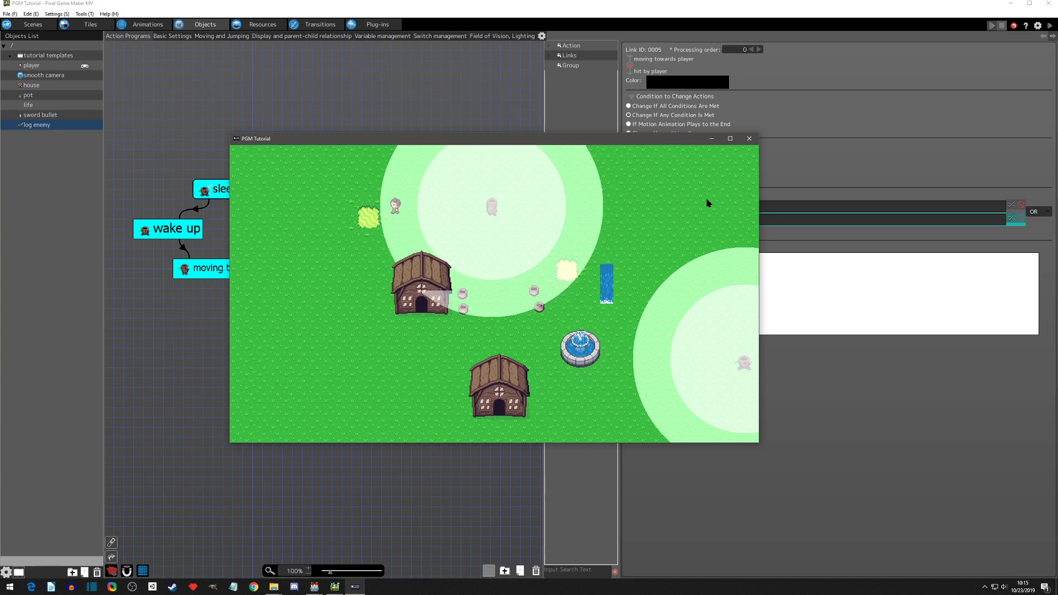
pyautogui.press('Right')
pyautogui.press('Right')
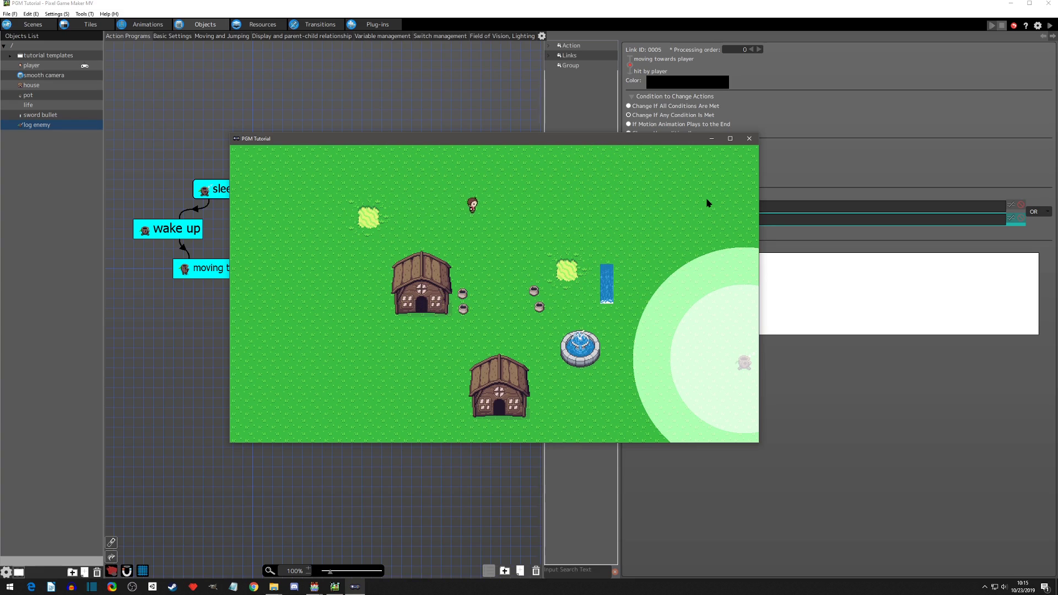
# - Attack the sleeping log enemy from a distance, wake it and lead it south past the houses, and end the test play
pyautogui.press('Down')
pyautogui.press('Up')
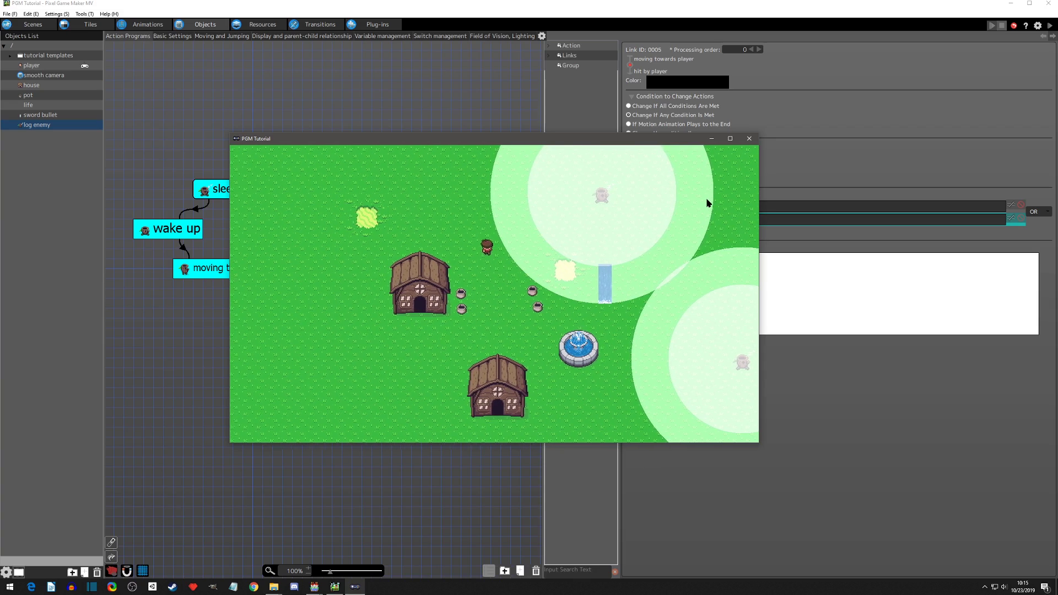
pyautogui.press('Left')
pyautogui.press('Right')
pyautogui.press('z')
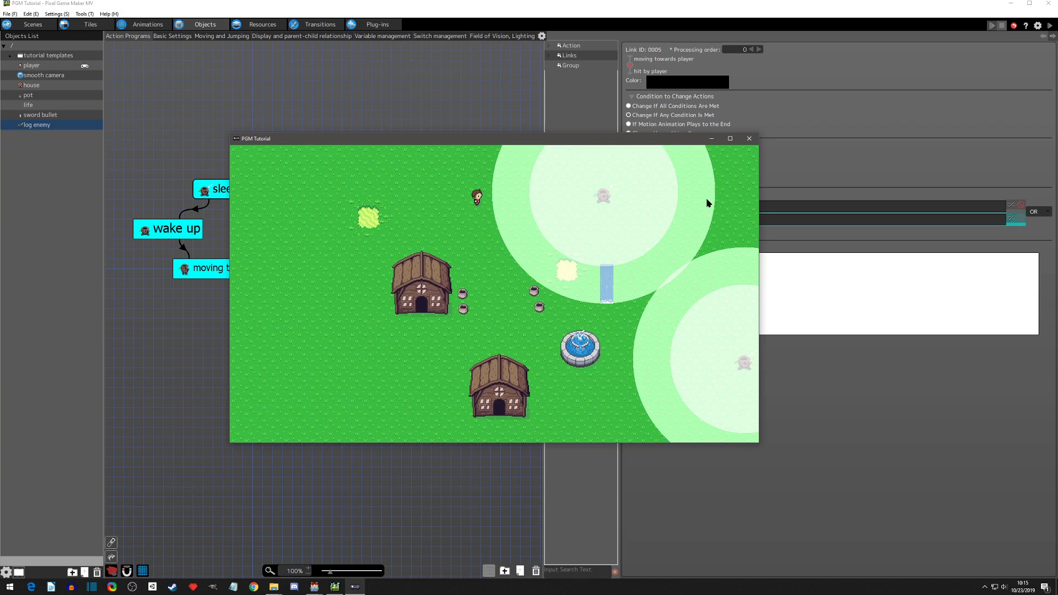
pyautogui.press('Right')
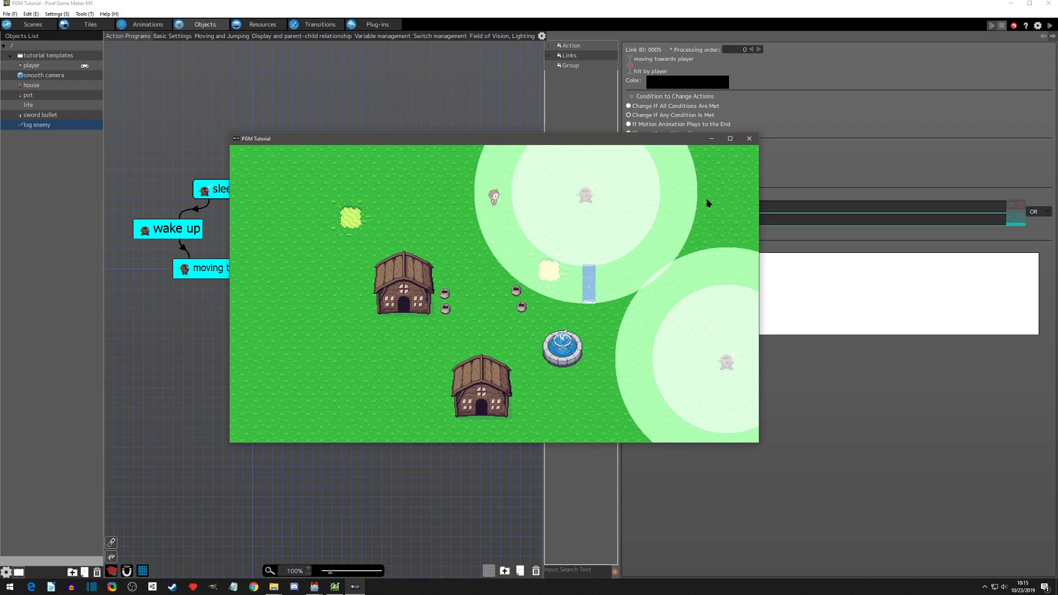
pyautogui.press('Left')
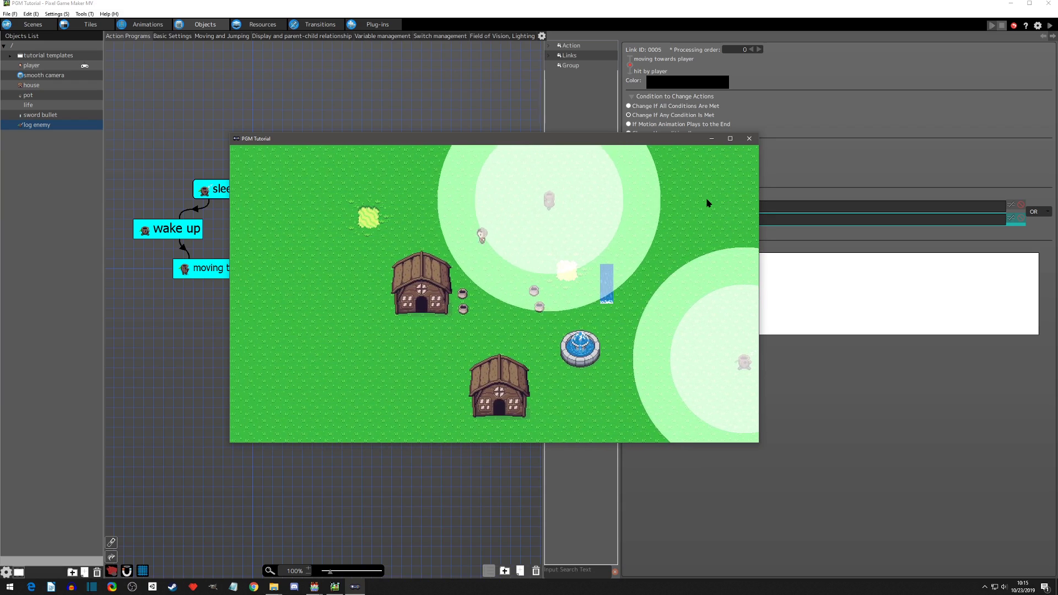
pyautogui.press('Down')
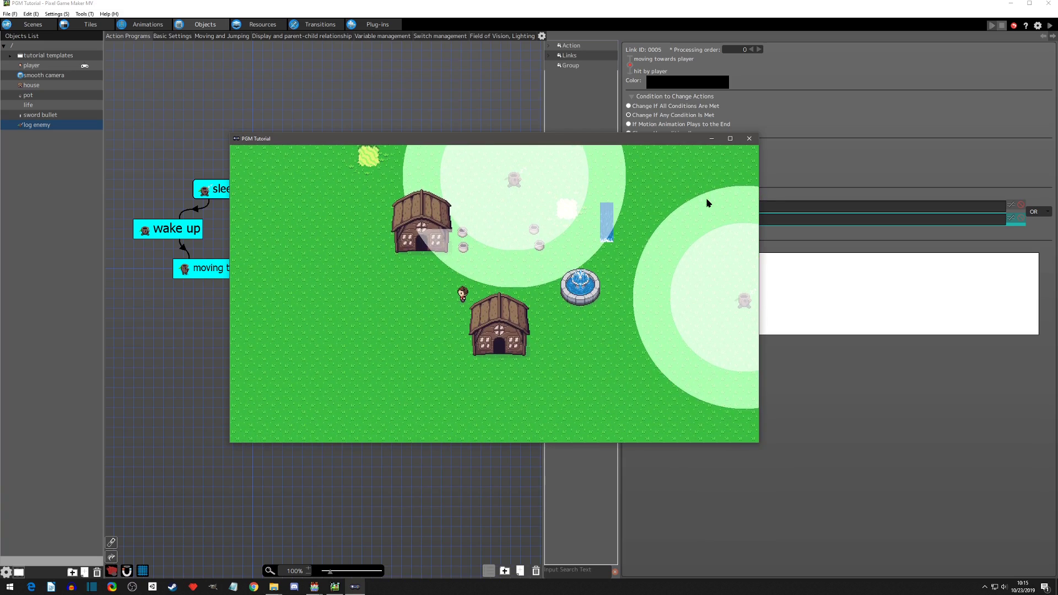
pyautogui.click(750, 140)
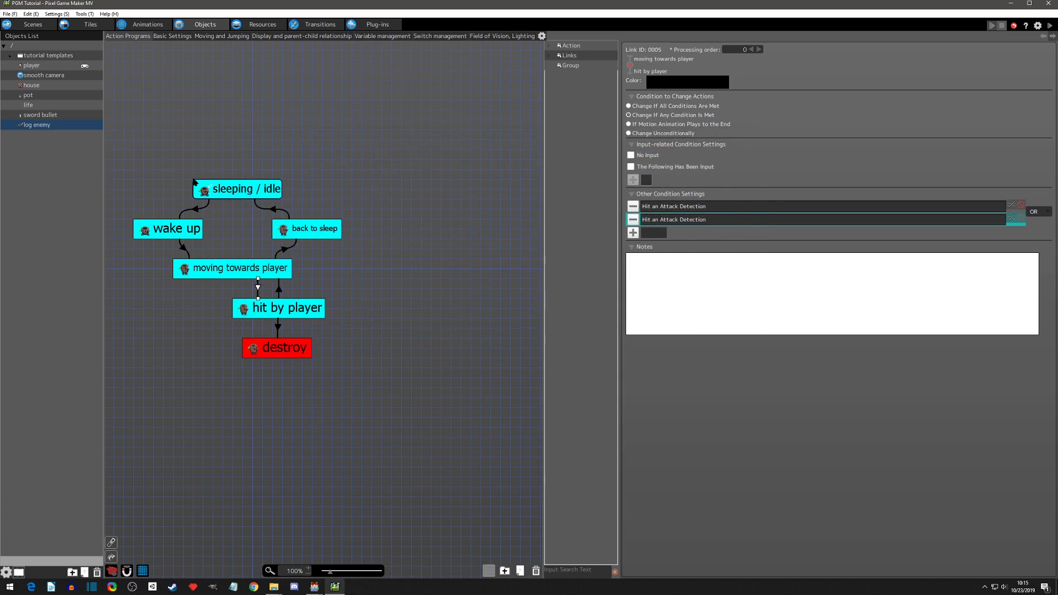
# - Review the log enemy's actions and copy the link from moving towards player to hit by player
pyautogui.click(311, 238)
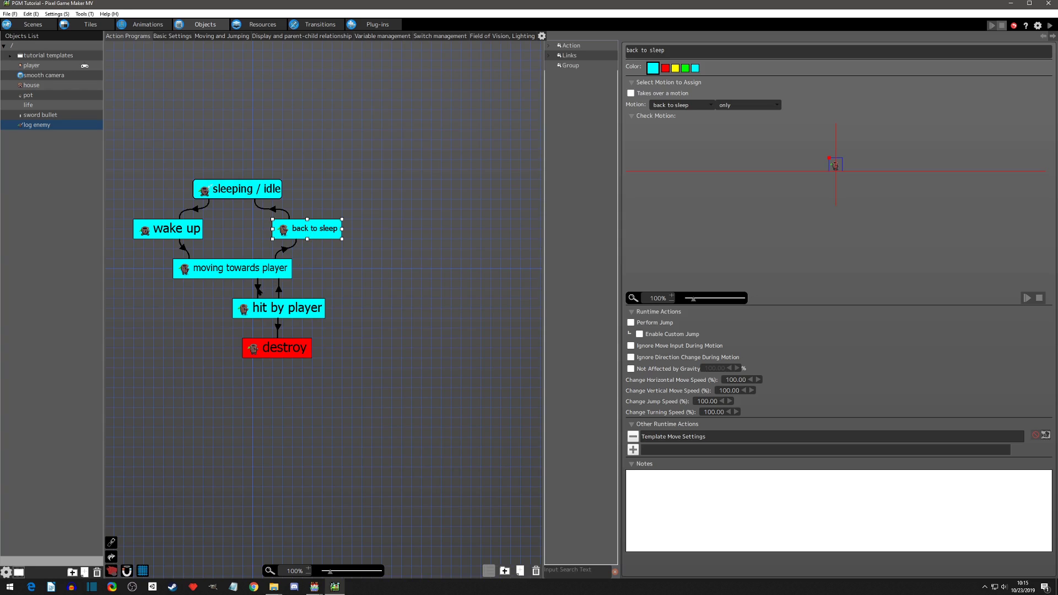
pyautogui.click(247, 193)
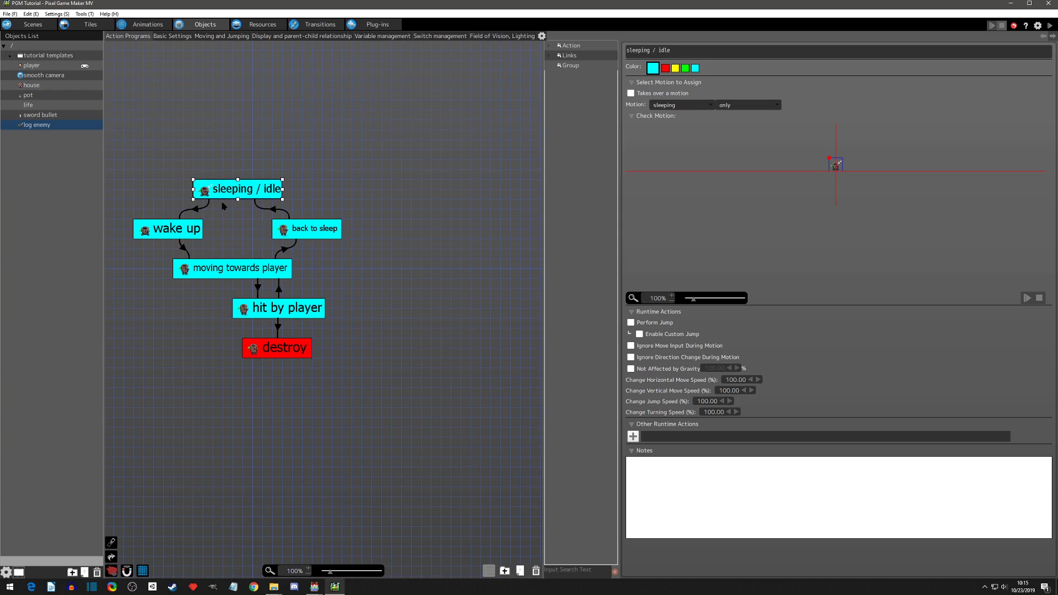
pyautogui.click(180, 232)
pyautogui.click(309, 230)
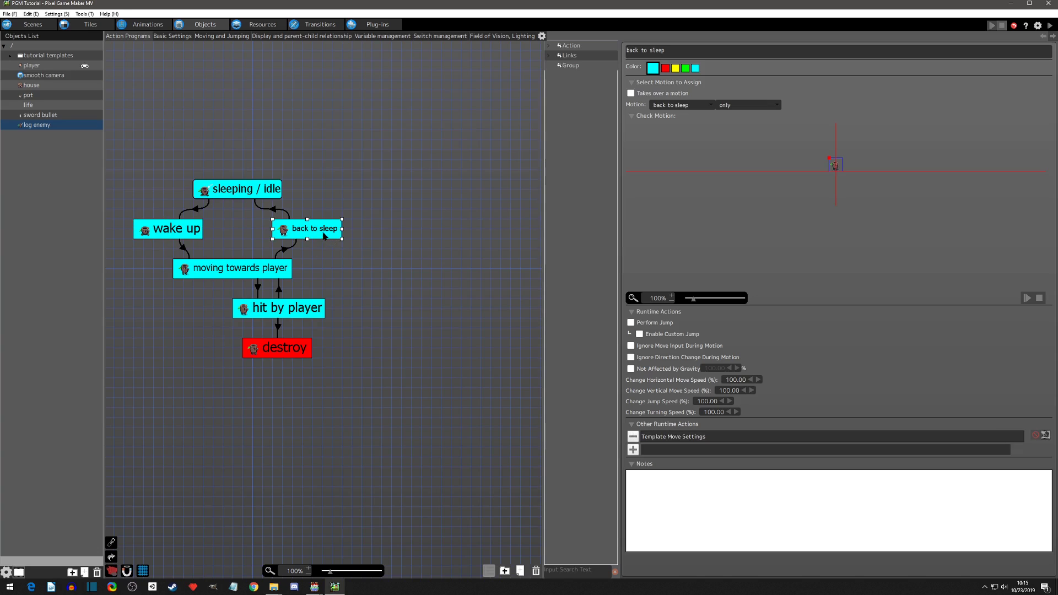
pyautogui.click(293, 311)
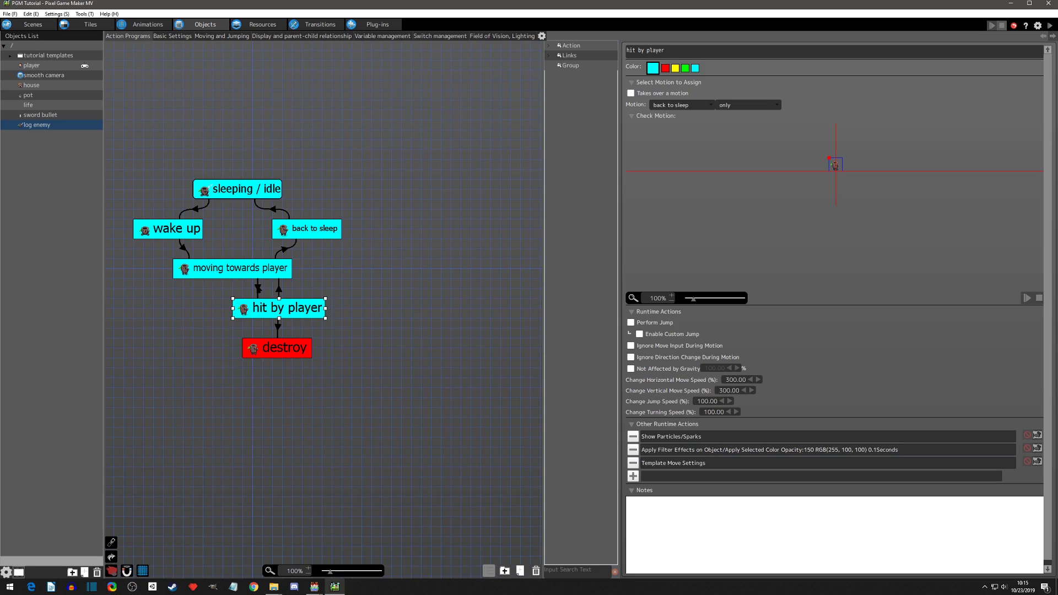
pyautogui.click(258, 287)
pyautogui.rightClick(258, 287)
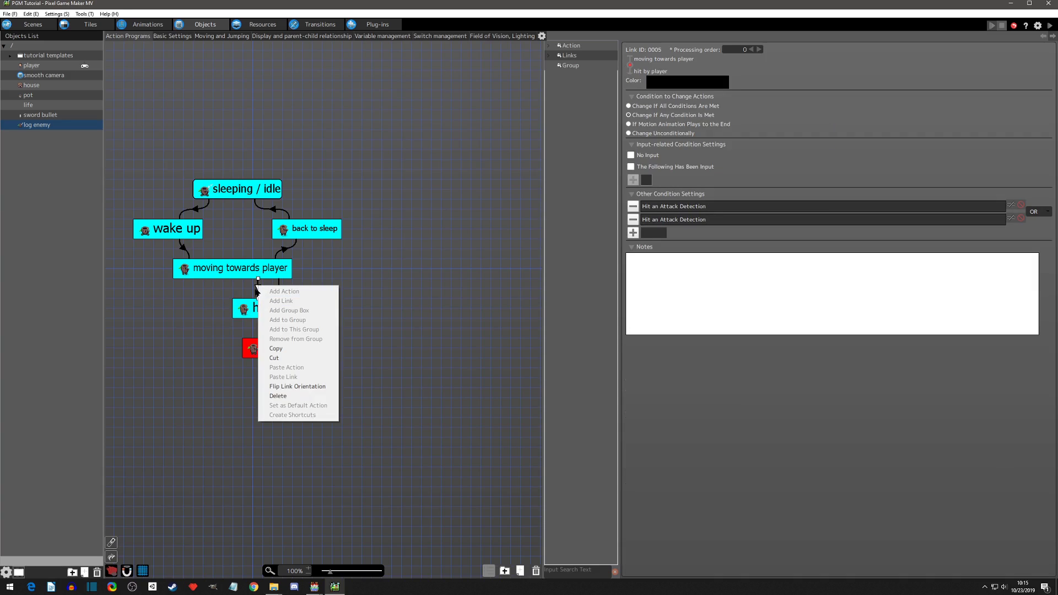
pyautogui.click(280, 350)
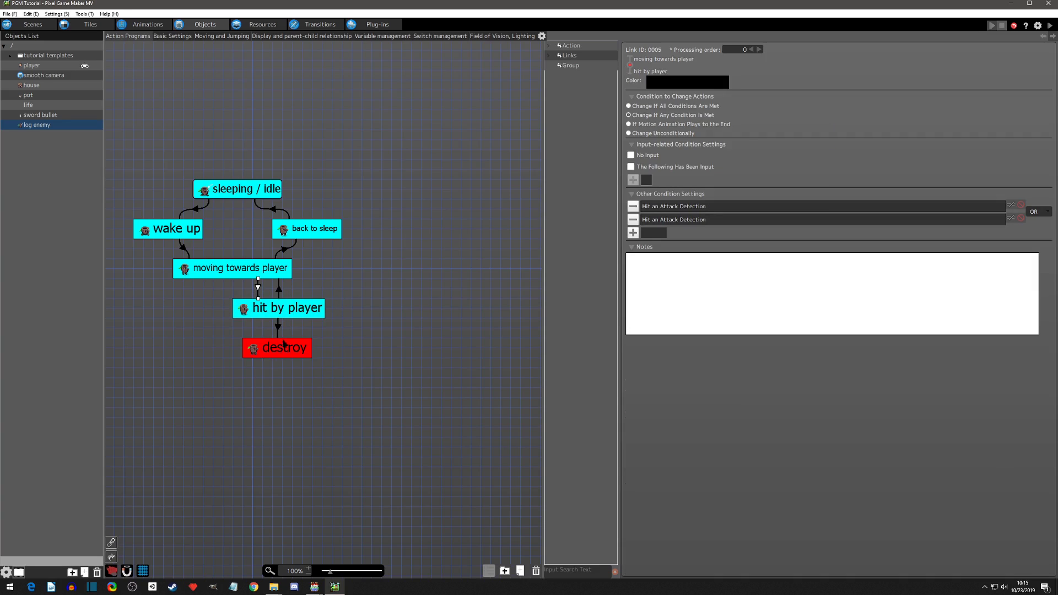
# - Paste the copied link so that it runs from back to sleep to hit by player
pyautogui.click(307, 233)
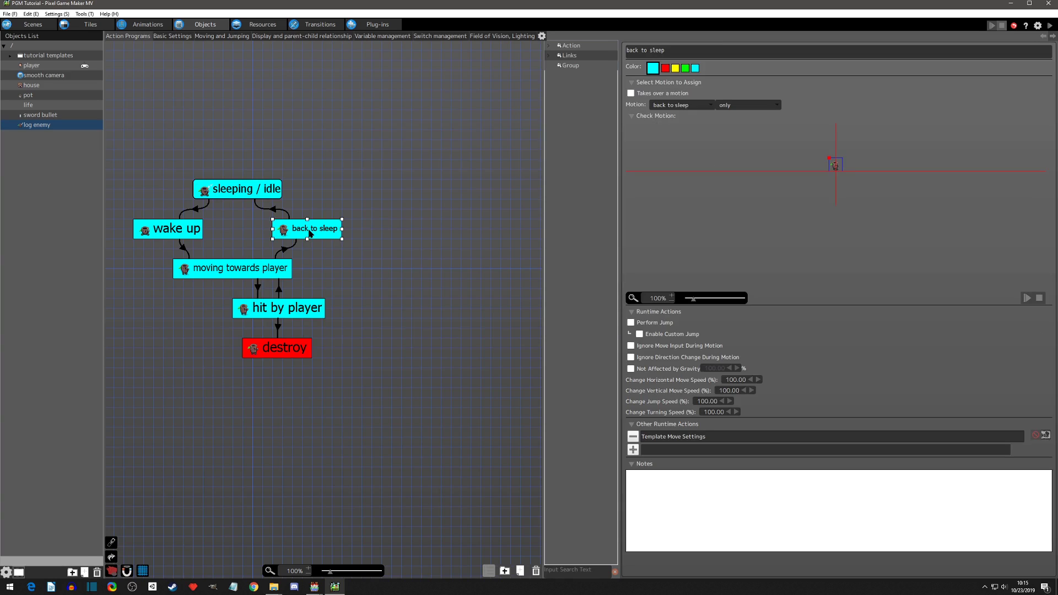
pyautogui.rightClick(310, 234)
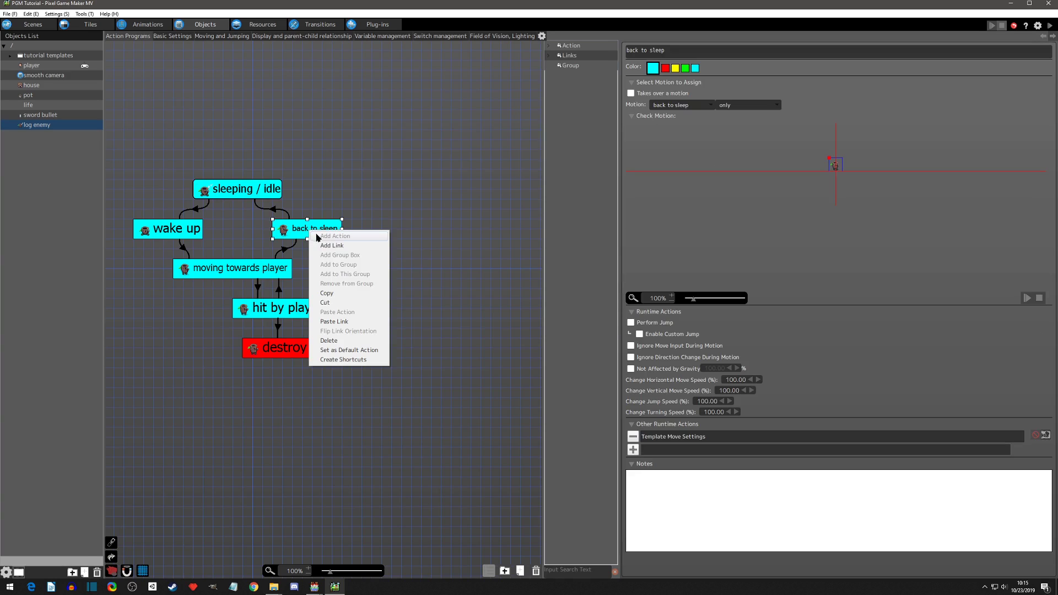
pyautogui.click(331, 322)
pyautogui.click(301, 293)
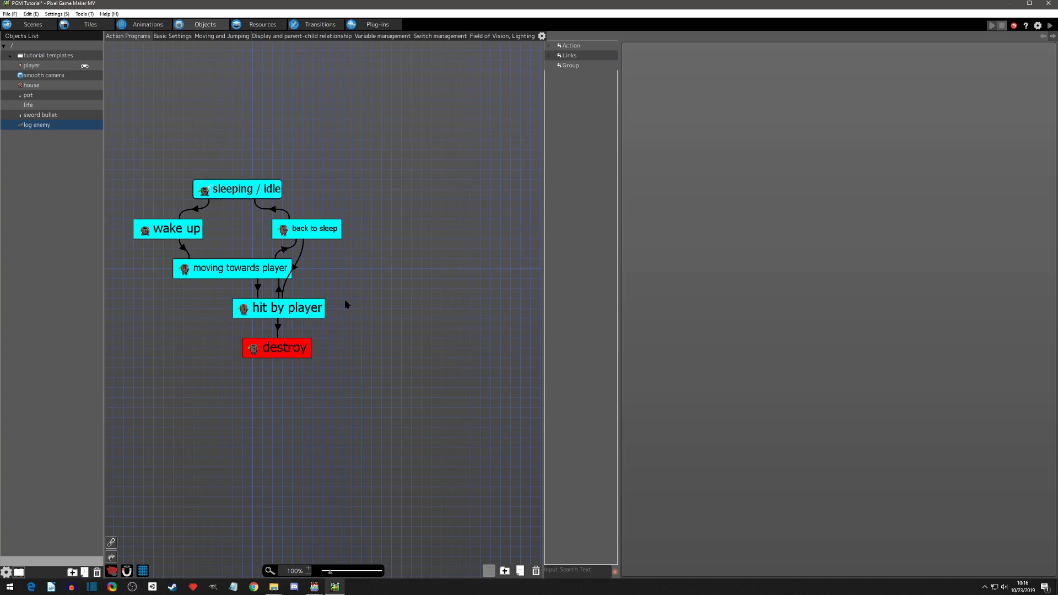
# - Paste the copied link from both sleeping / idle and wake up to hit by player
pyautogui.click(234, 190)
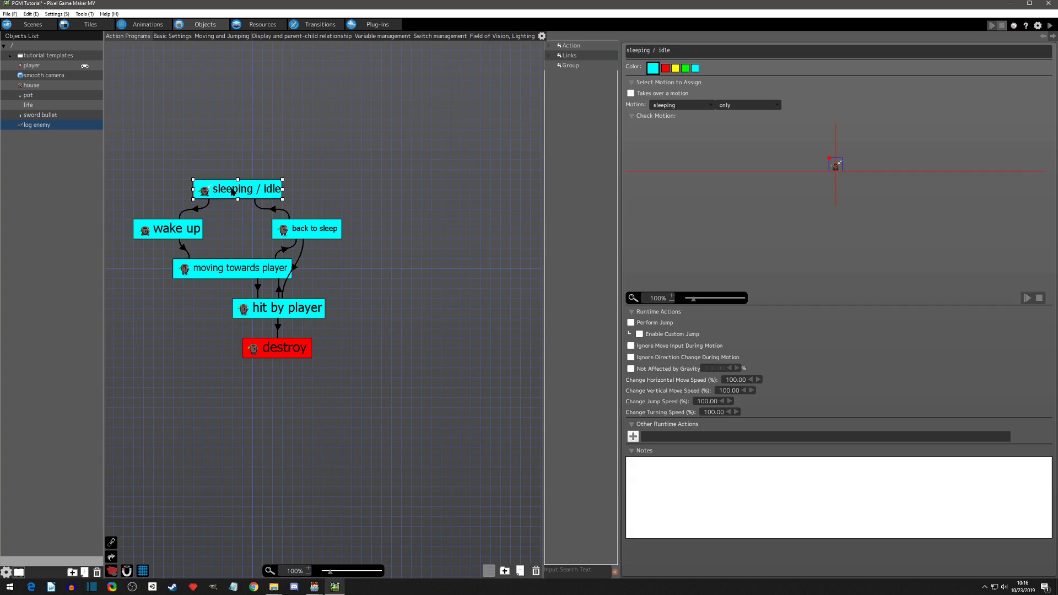
pyautogui.rightClick(234, 190)
pyautogui.click(263, 279)
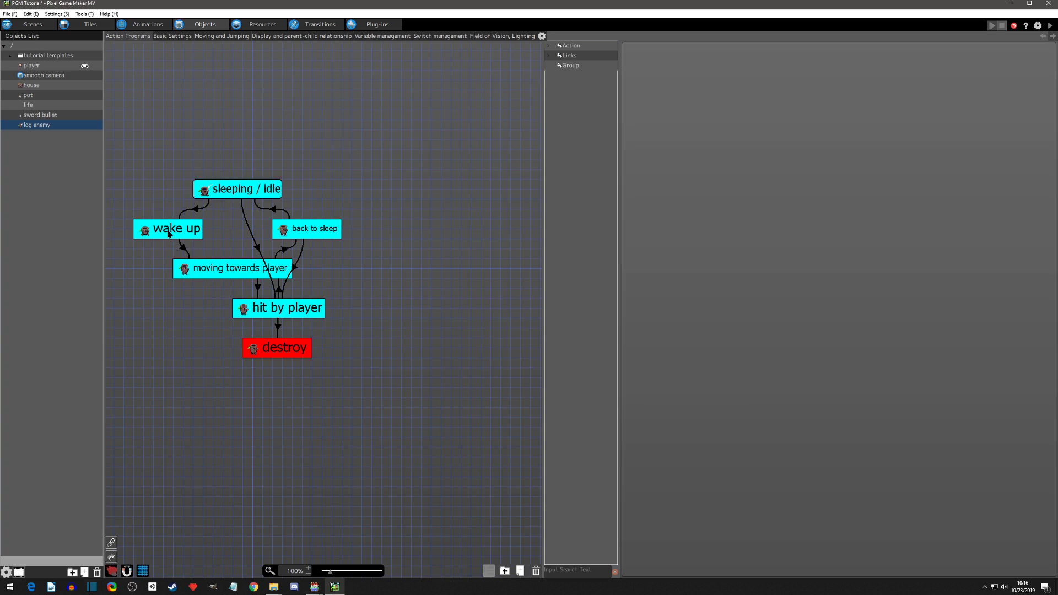
pyautogui.rightClick(168, 234)
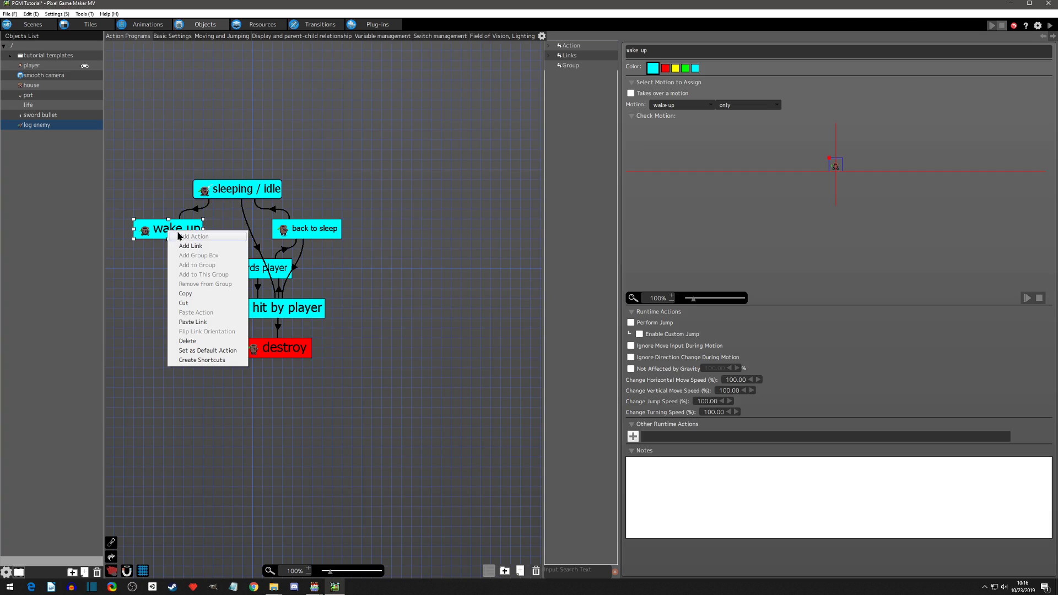
pyautogui.click(179, 324)
pyautogui.click(261, 313)
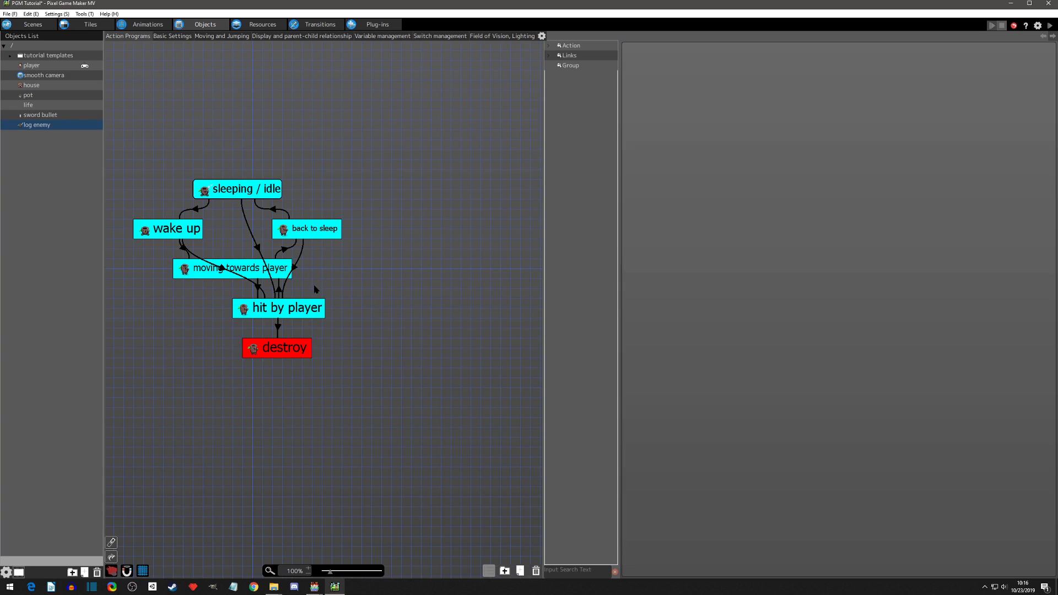
# - Start a test play and attack the sleeping log enemy north of the waterfall from outside its ranges
pyautogui.click(1050, 25)
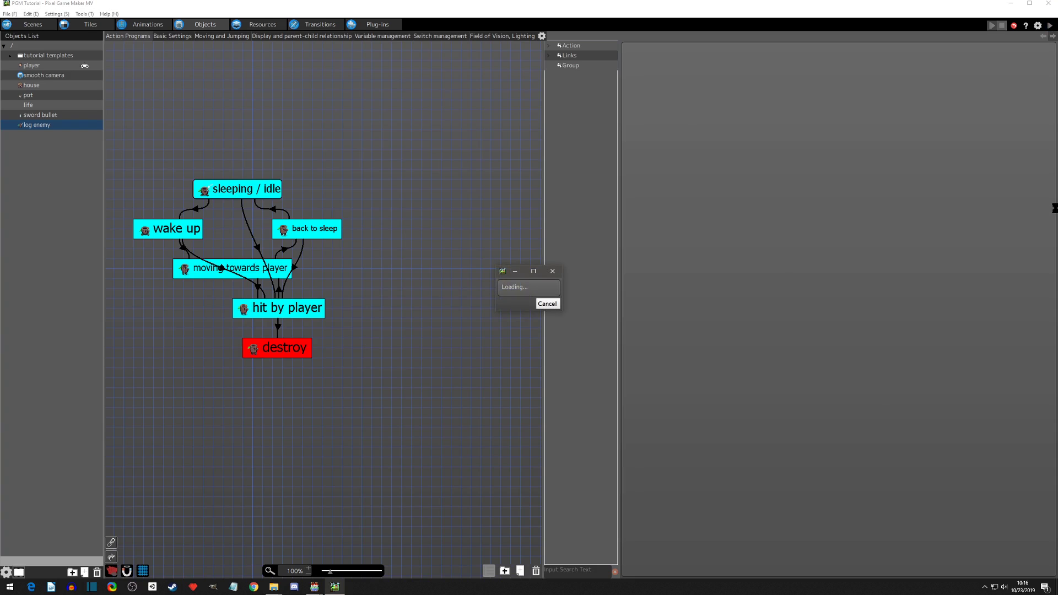
pyautogui.press('Up')
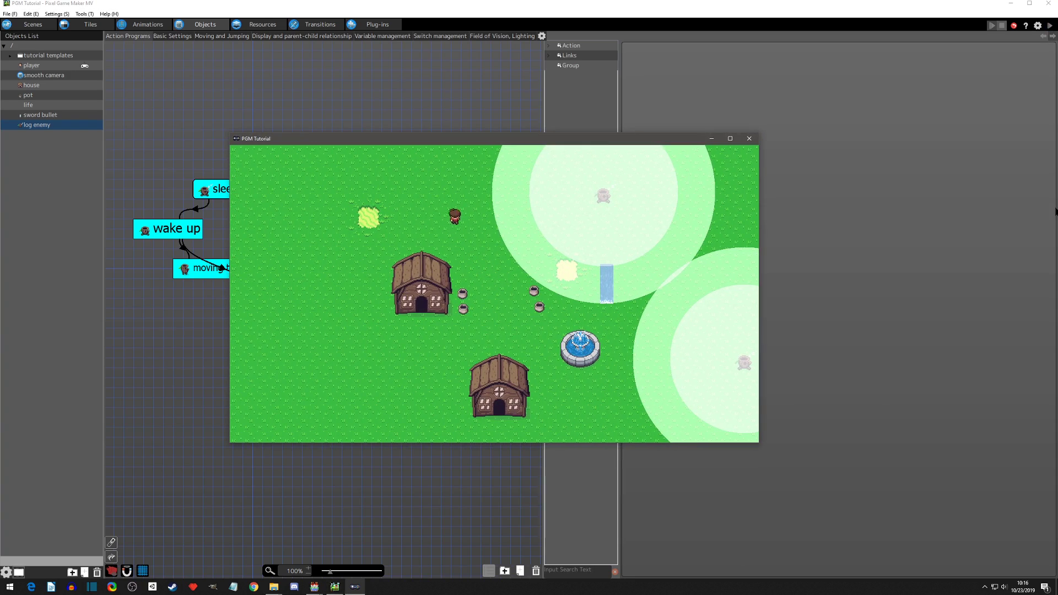
pyautogui.press('Left')
pyautogui.press('Down')
pyautogui.press('Right')
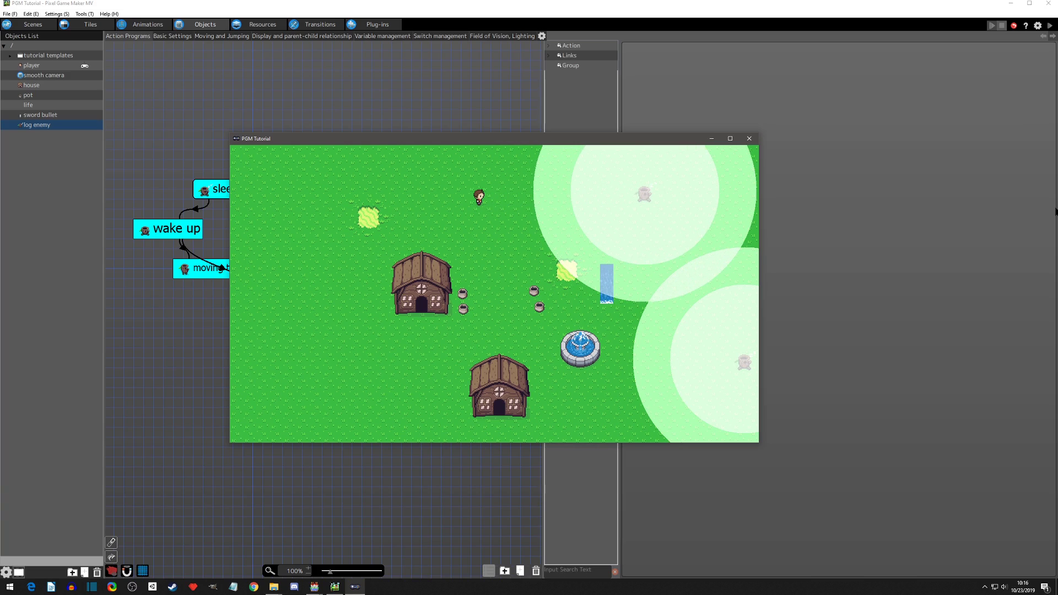
# - Enter the log enemy's agro range, retreat west as it follows, and turn back to attack it
pyautogui.press('Right')
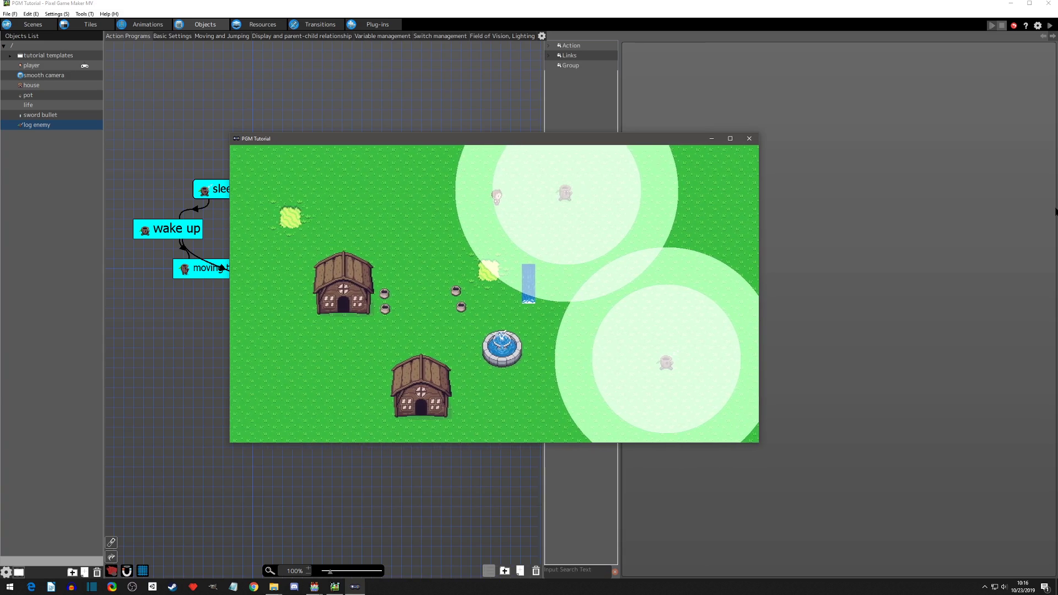
pyautogui.press('Left')
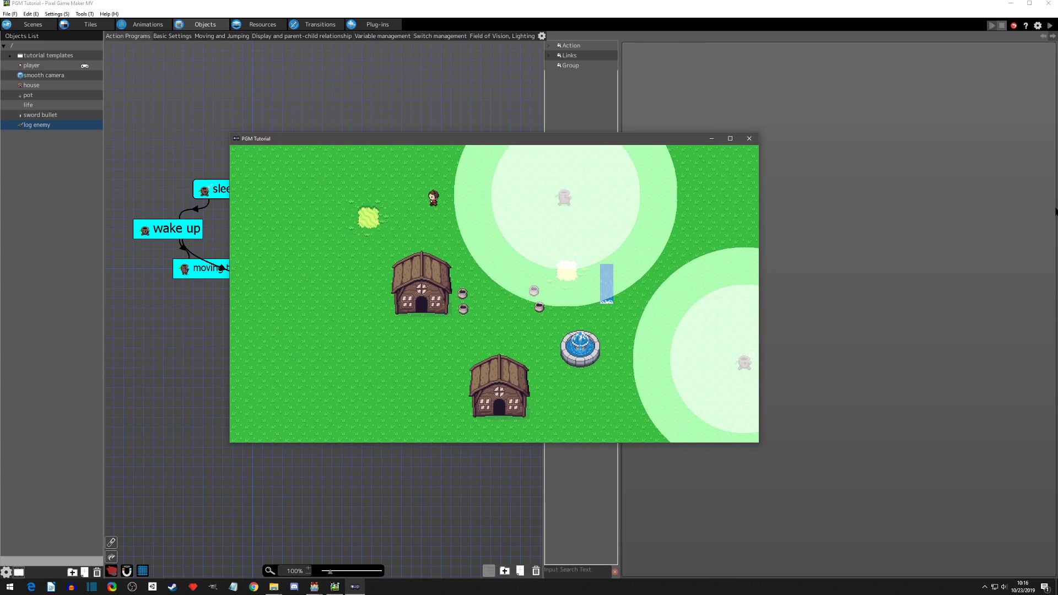
pyautogui.press('Right')
pyautogui.press('Right')
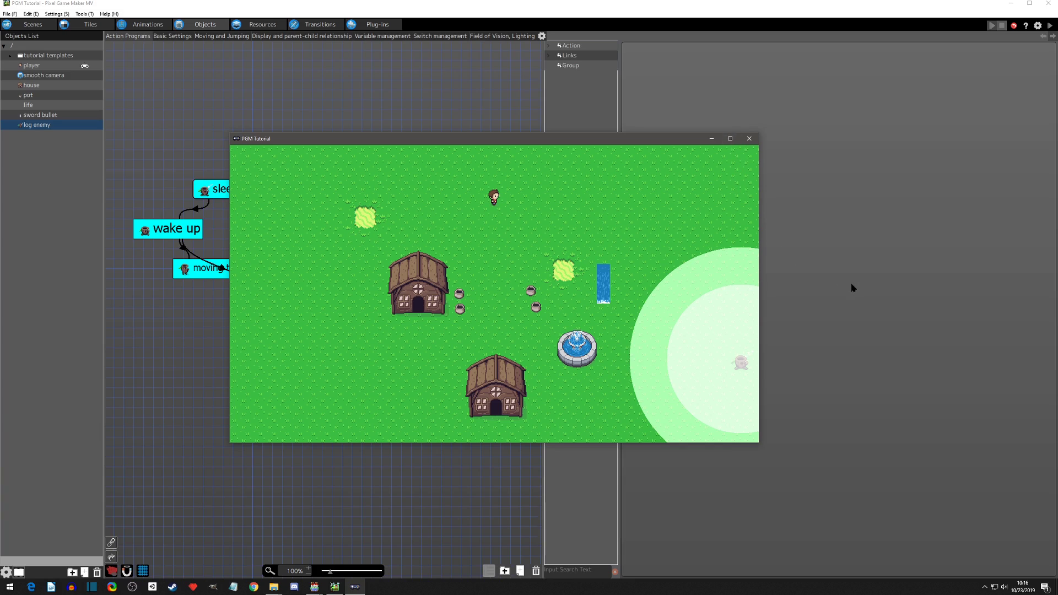
# - Shoot a sword bullet at the sleeping northern log enemy again and end the test play
pyautogui.press('Up')
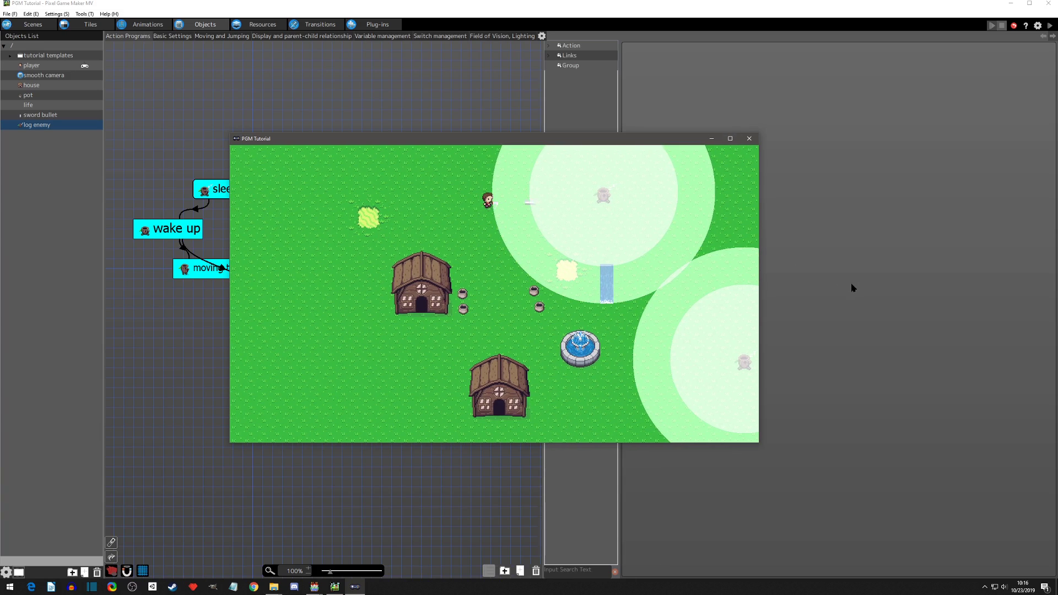
pyautogui.press('Right')
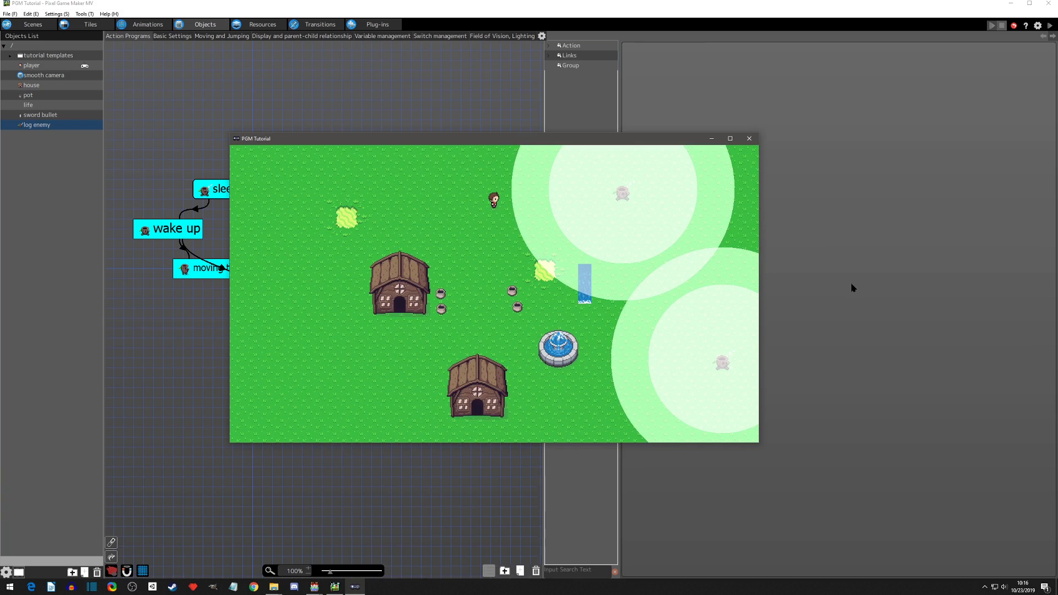
pyautogui.click(751, 140)
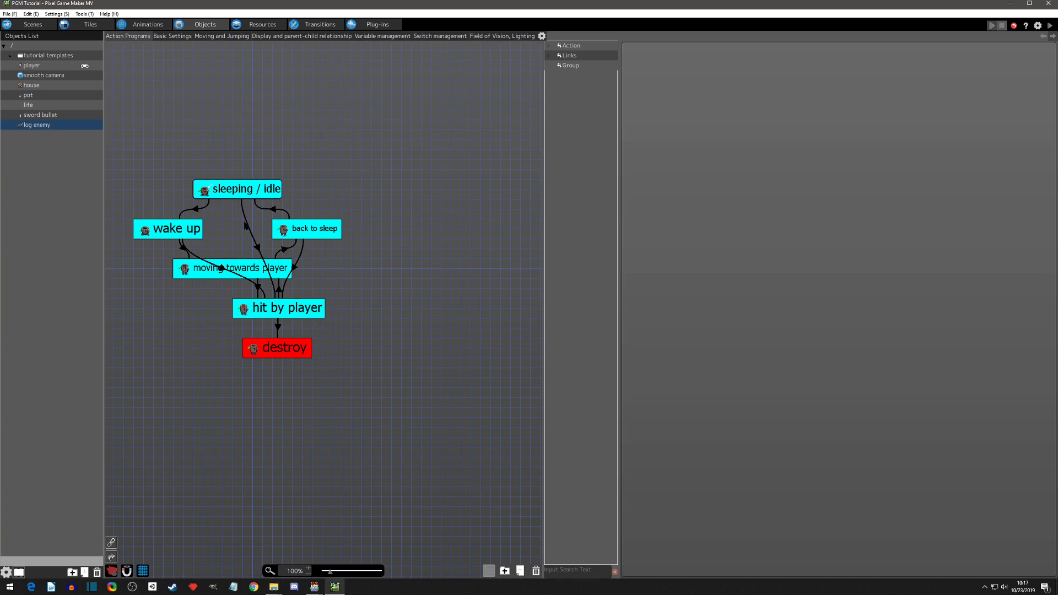
# - Duplicate the moving towards player action and place the copy beside hit by player
pyautogui.click(249, 268)
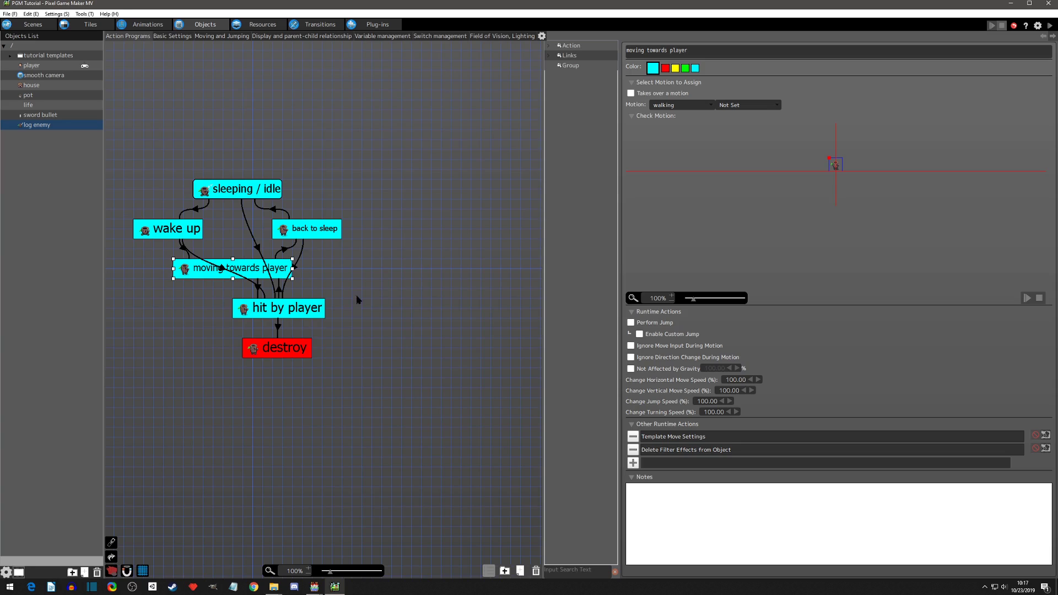
pyautogui.hotkey('ctrl', 'v')
pyautogui.click(392, 305)
pyautogui.moveTo(396, 309)
pyautogui.mouseDown()
pyautogui.moveTo(374, 310)
pyautogui.moveTo(387, 277)
pyautogui.moveTo(397, 305)
pyautogui.mouseUp()
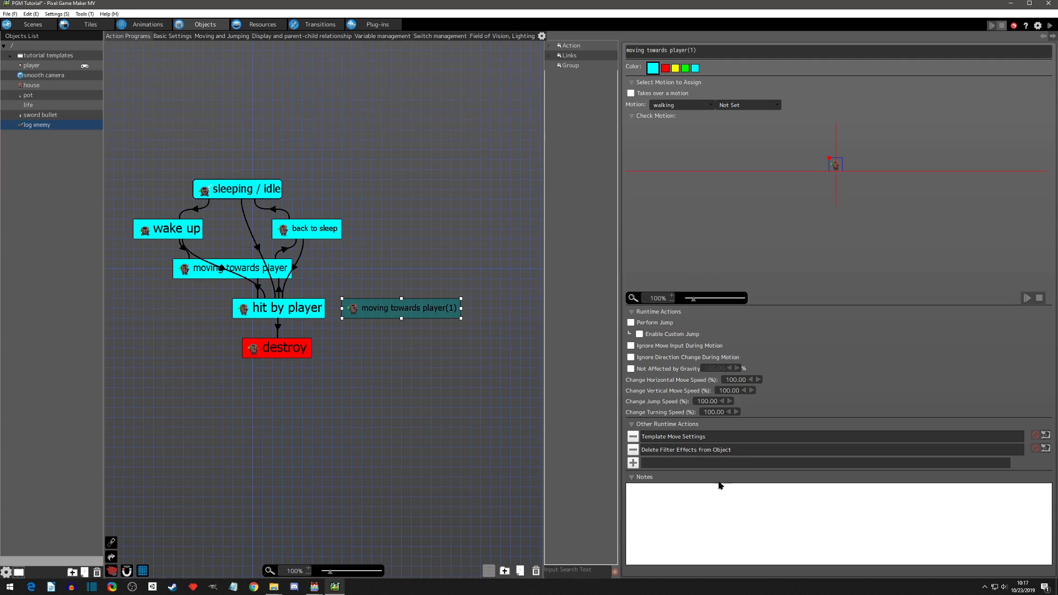
# - Rename the duplicated moving towards player action to "hit while idle"
pyautogui.click(733, 50)
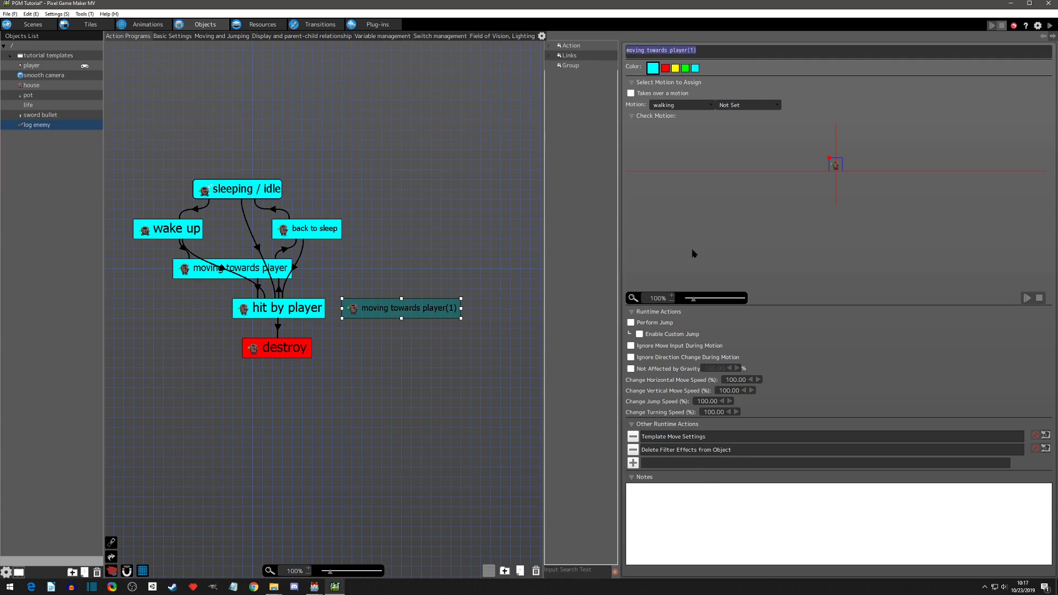
pyautogui.write('hit while idle')
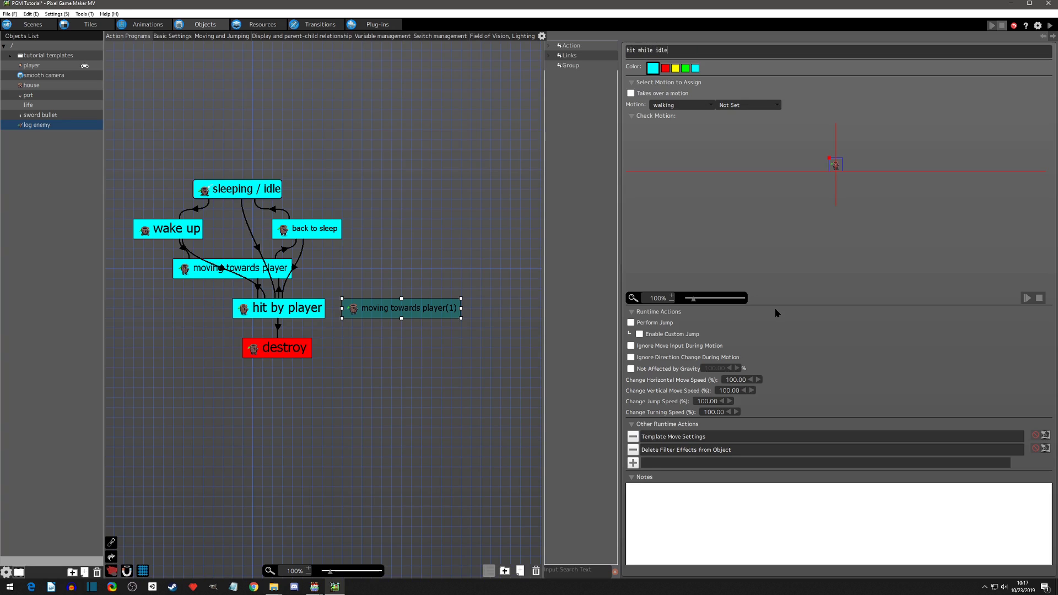
pyautogui.press('Return')
pyautogui.moveTo(461, 309); pyautogui.dragTo(415, 314)
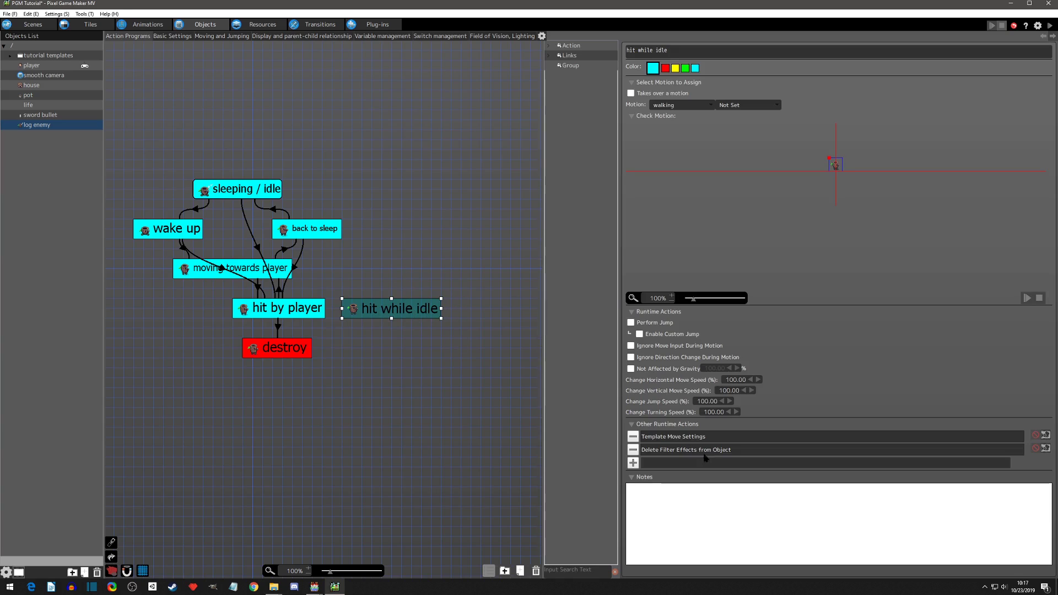
# - Review the template move settings of hit while idle, then adjust its horizontal move speed and set its vertical move speed to 150%
pyautogui.doubleClick(692, 438)
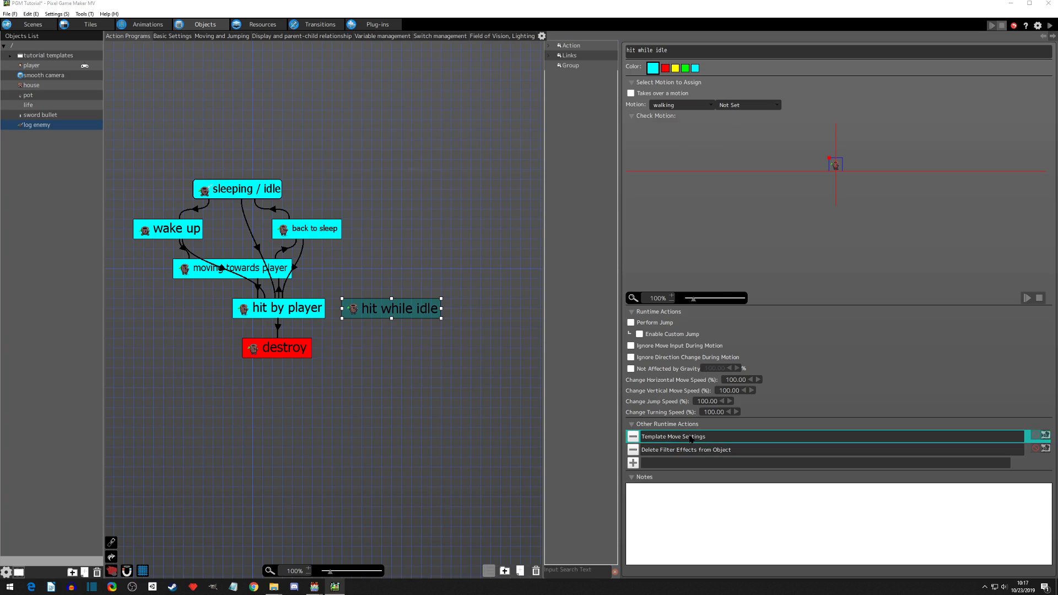
pyautogui.click(718, 117)
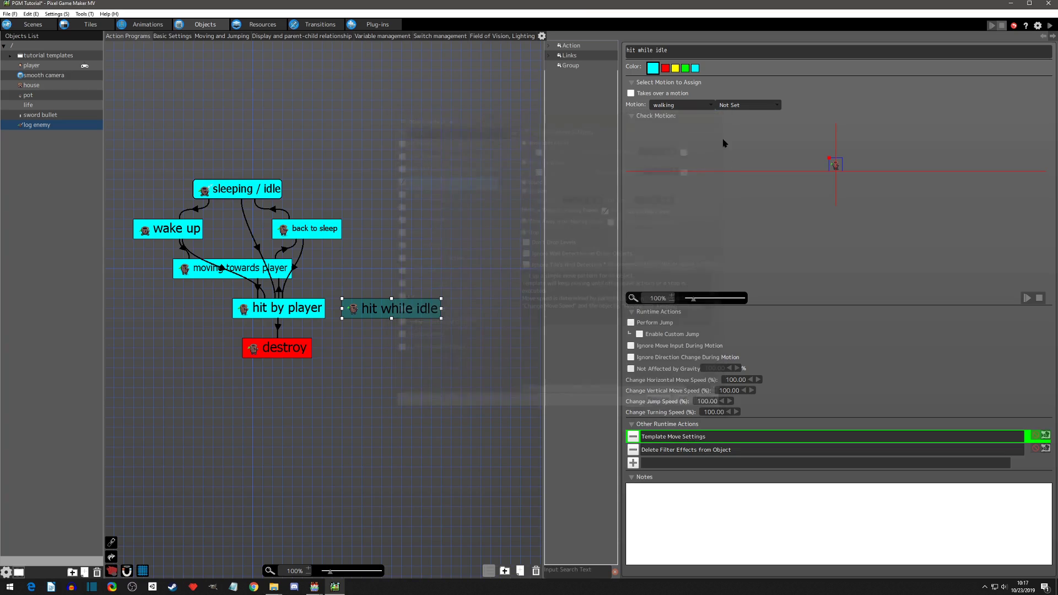
pyautogui.doubleClick(732, 380)
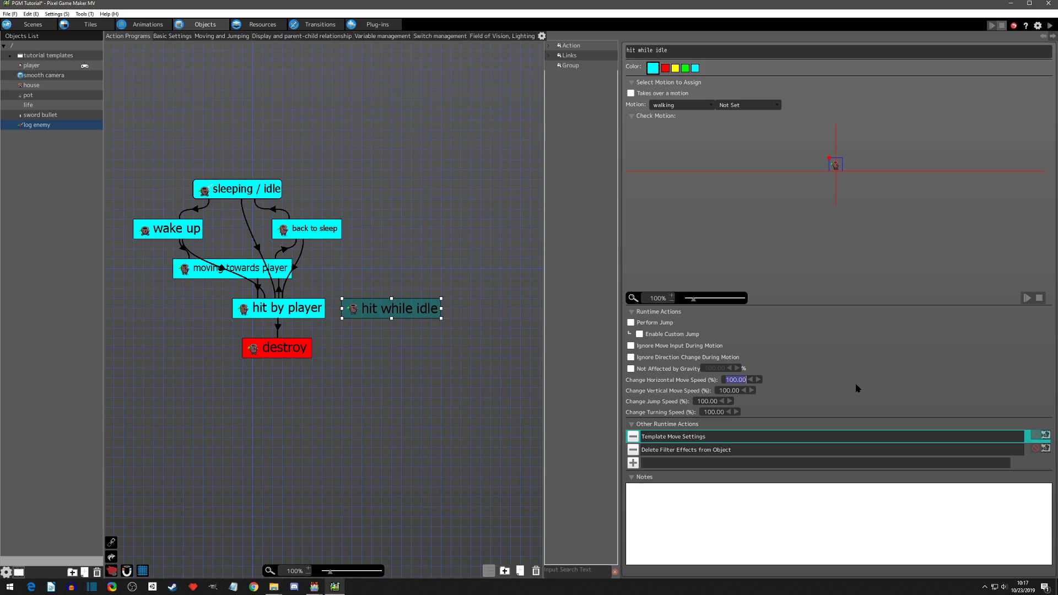
pyautogui.write('1')
pyautogui.press('Tab')
pyautogui.write('150')
pyautogui.press('Return')
pyautogui.click(768, 418)
pyautogui.click(247, 271)
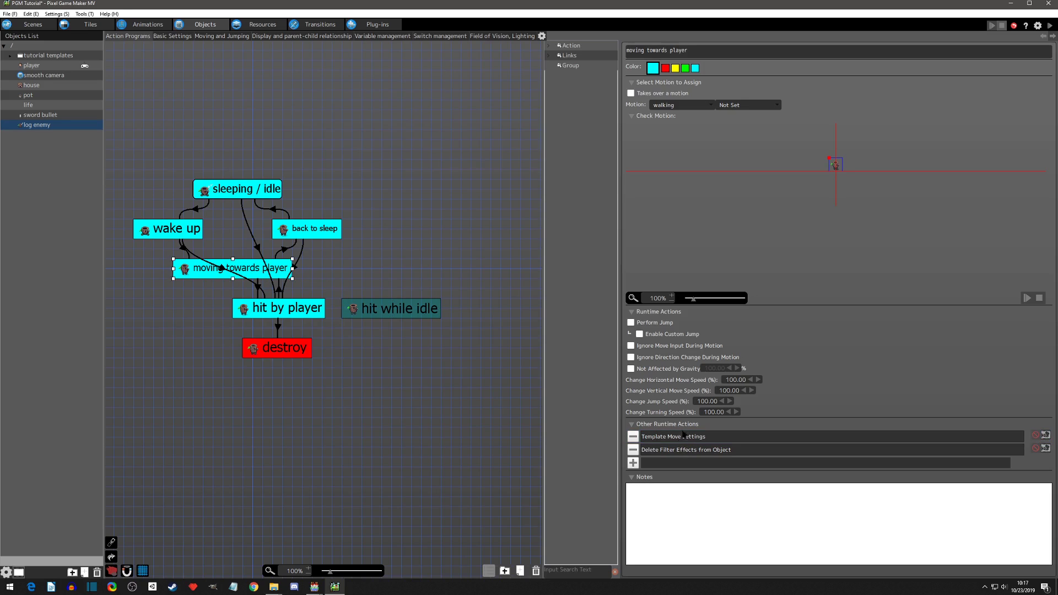
pyautogui.click(376, 294)
pyautogui.click(374, 312)
pyautogui.click(318, 313)
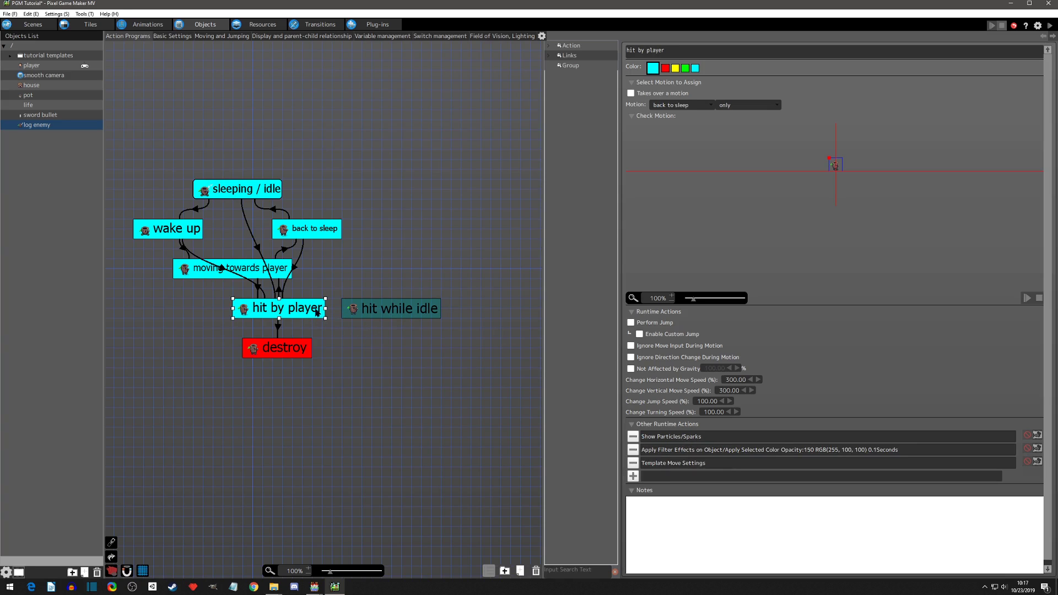
pyautogui.rightClick(312, 309)
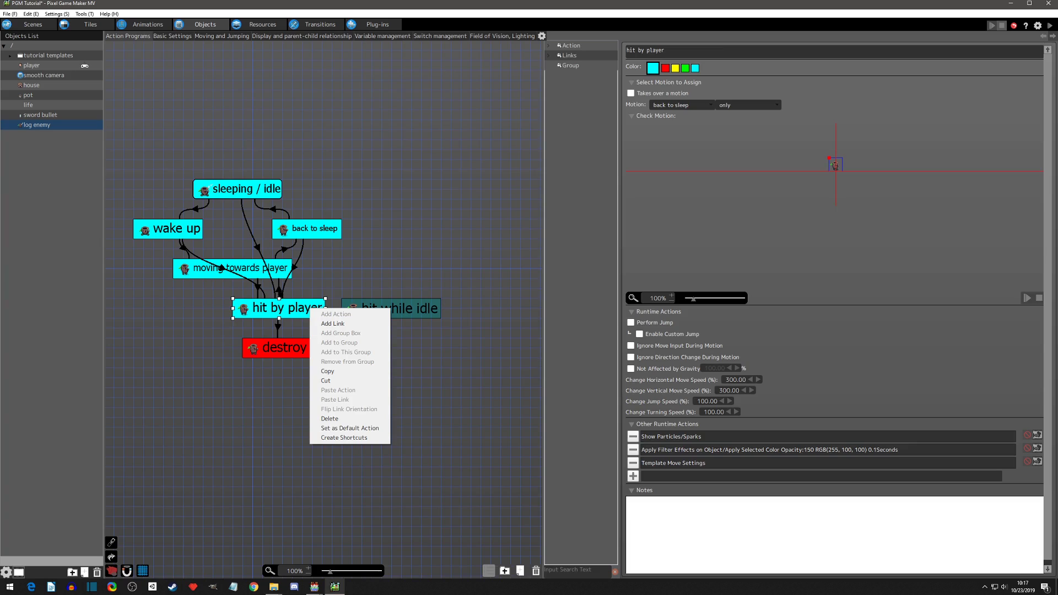
# - Copy the link from hit by player to moving towards player and paste it as a link from hit by player to hit while idle
pyautogui.click(278, 289)
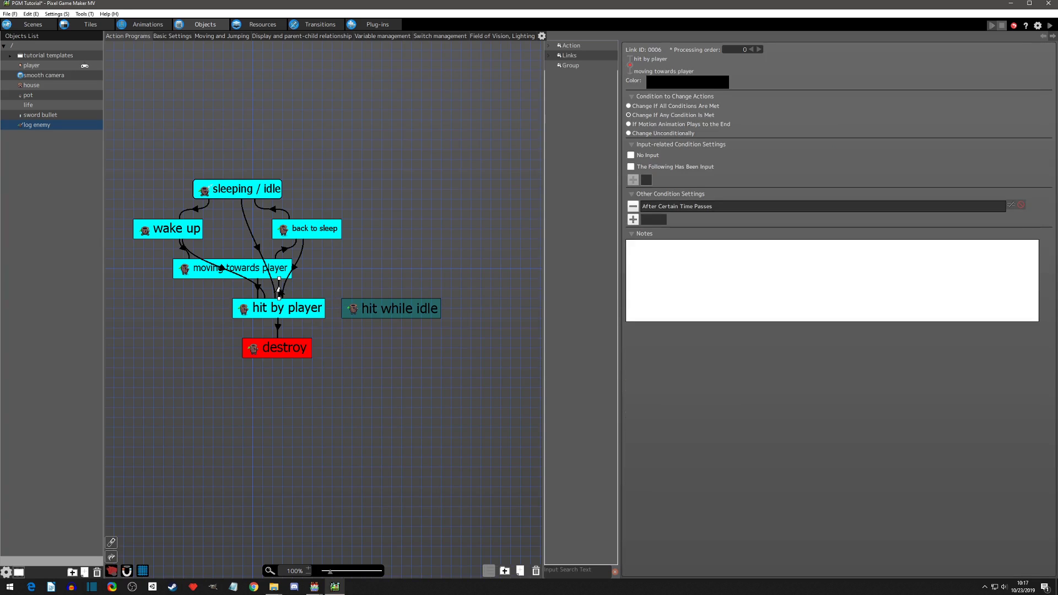
pyautogui.rightClick(279, 289)
pyautogui.click(305, 356)
pyautogui.click(308, 308)
pyautogui.rightClick(312, 310)
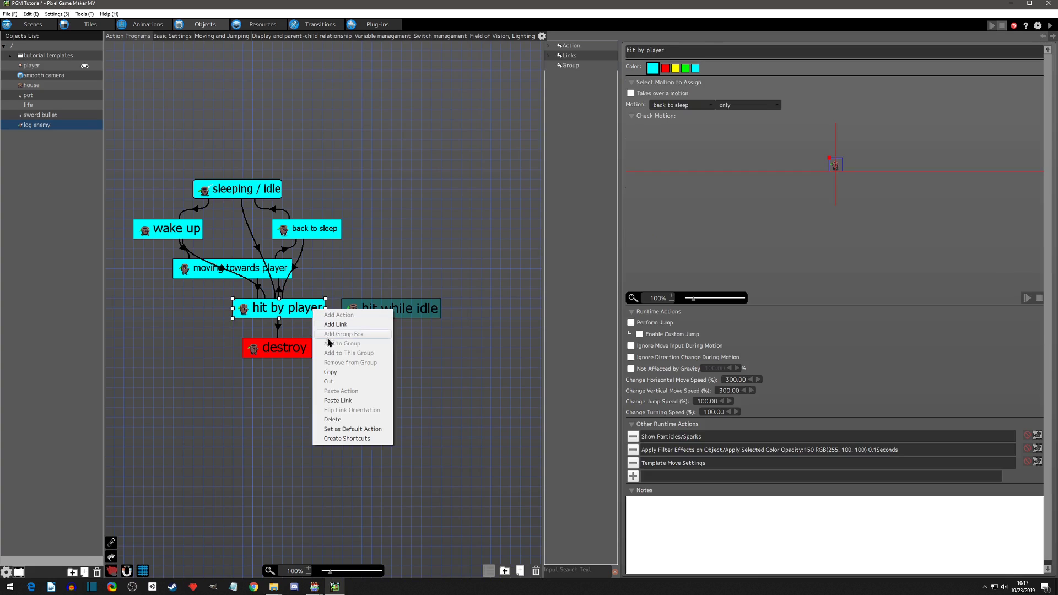
pyautogui.click(337, 400)
pyautogui.click(354, 309)
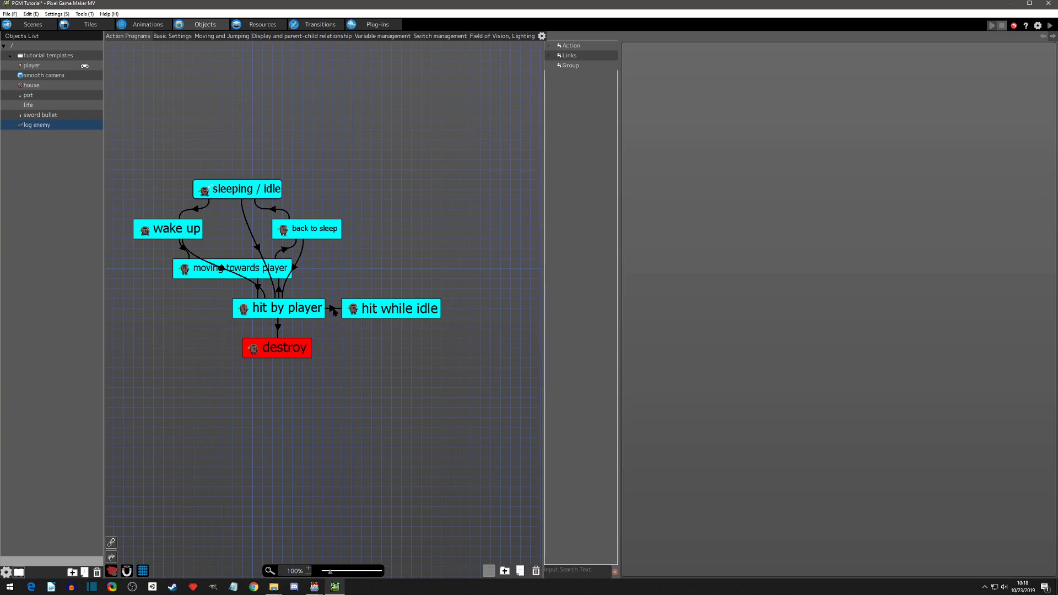
pyautogui.click(332, 311)
pyautogui.moveTo(327, 312); pyautogui.dragTo(328, 318)
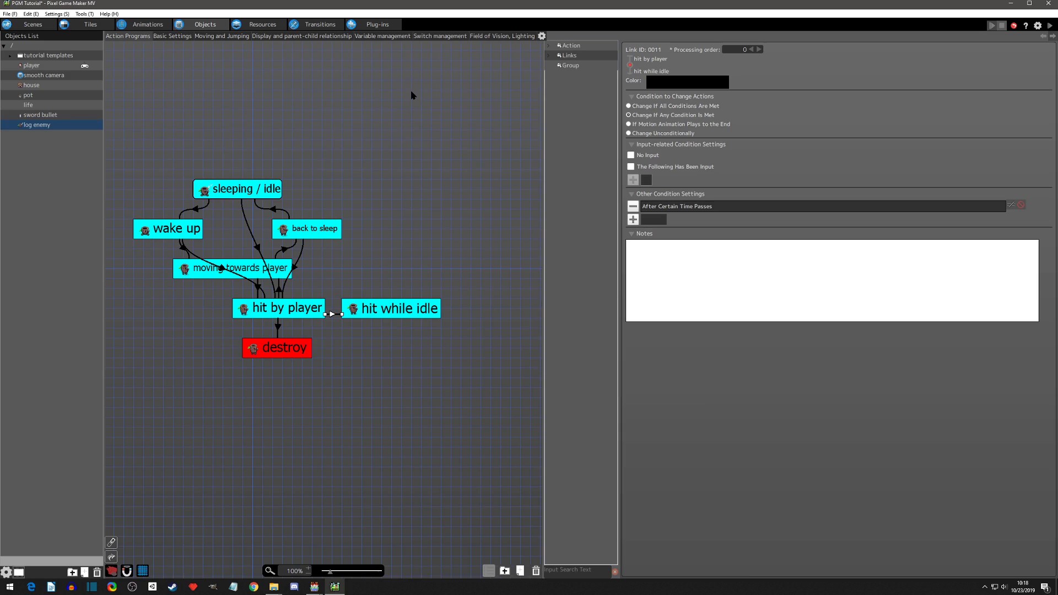
# - Add a switch named isAgro to the log enemy and place it first, above Invincibility
pyautogui.click(428, 38)
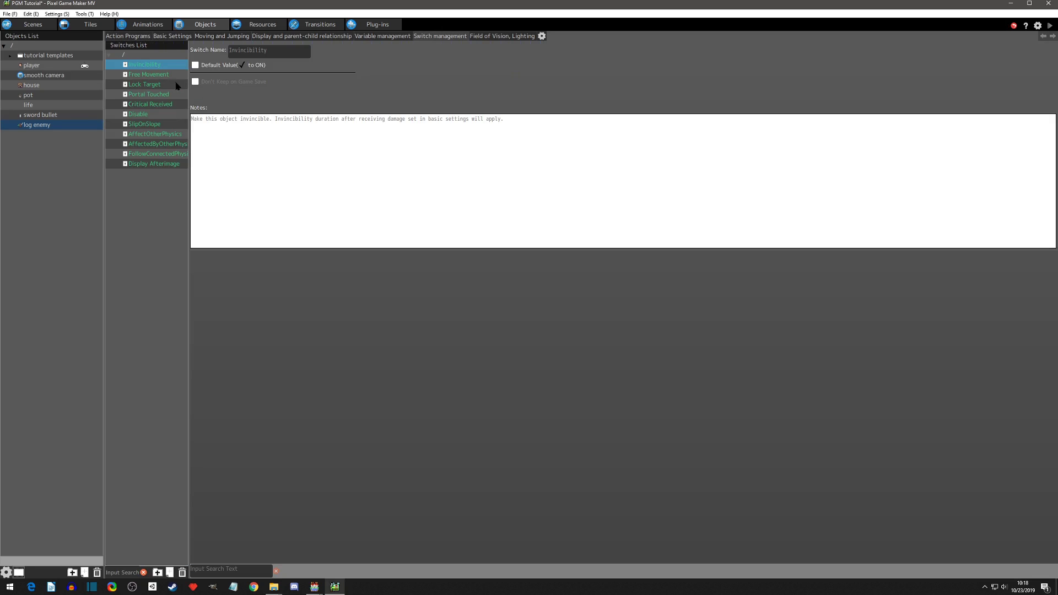
pyautogui.rightClick(152, 190)
pyautogui.click(176, 204)
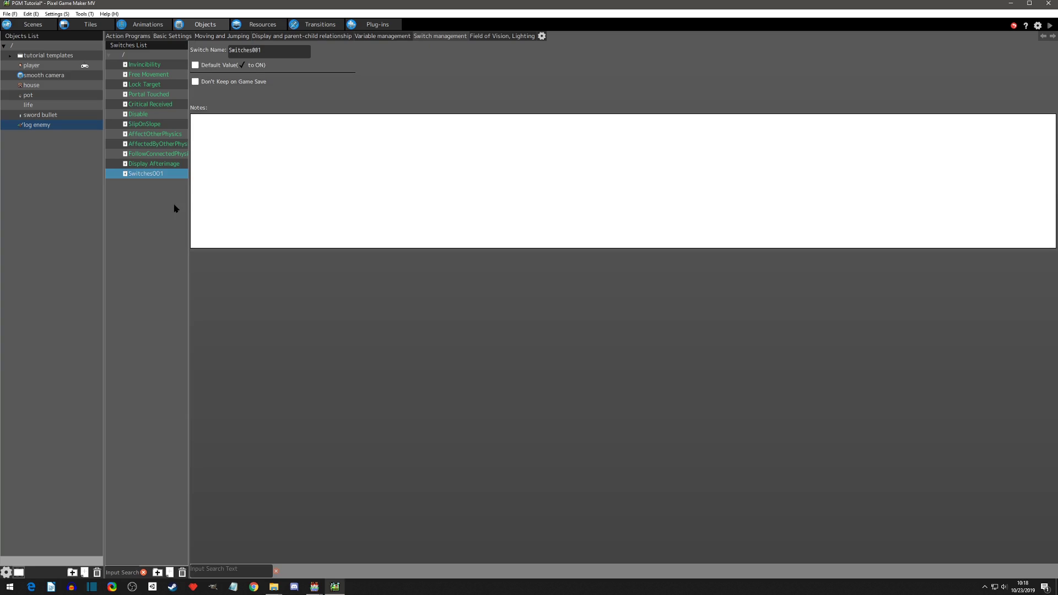
pyautogui.moveTo(138, 173); pyautogui.dragTo(144, 61)
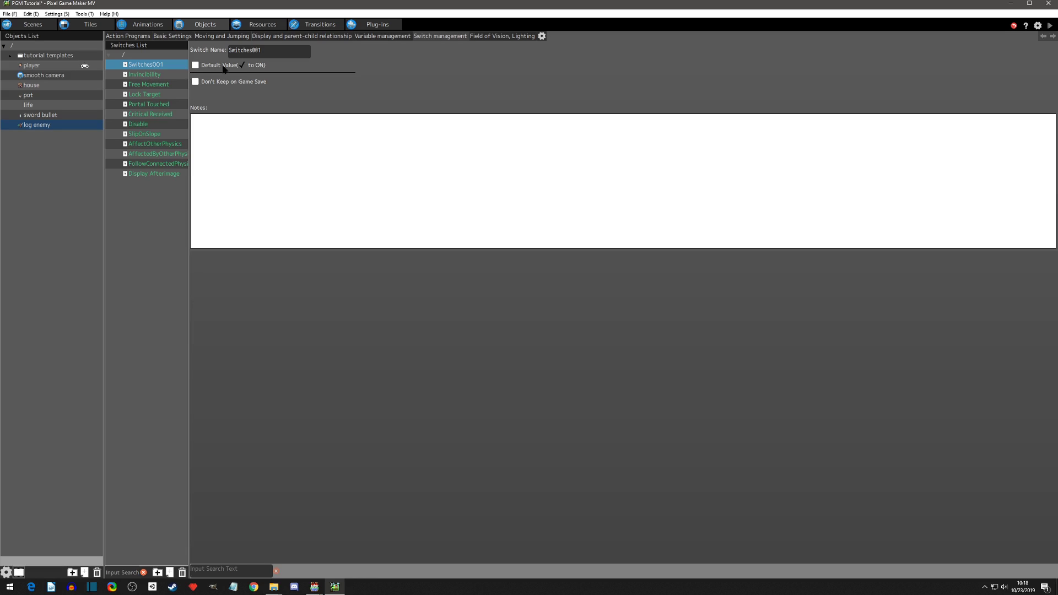
pyautogui.click(268, 54)
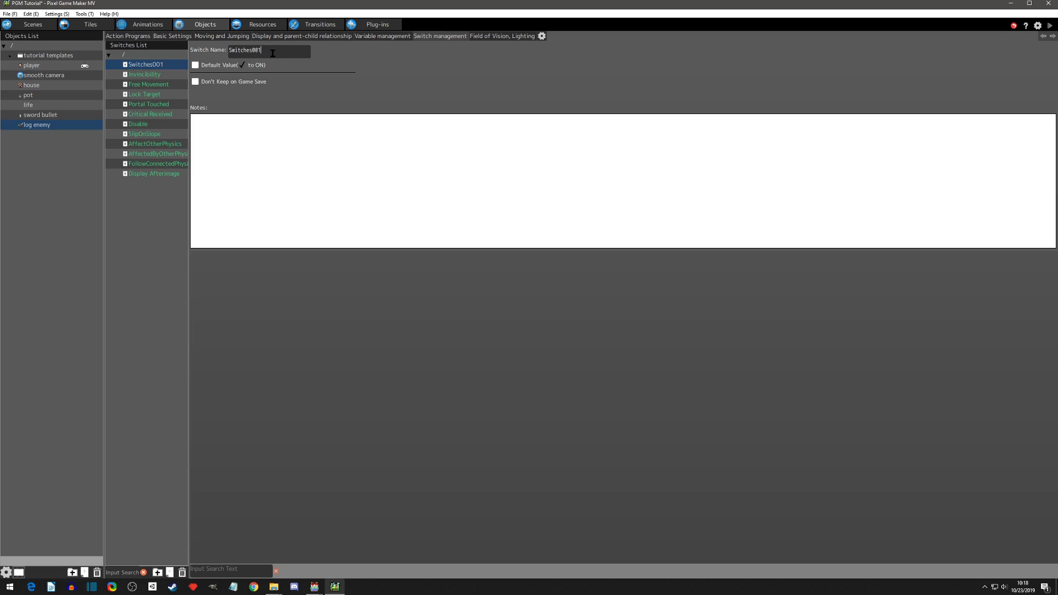
pyautogui.doubleClick(270, 53)
pyautogui.write('isAgro')
pyautogui.click(143, 247)
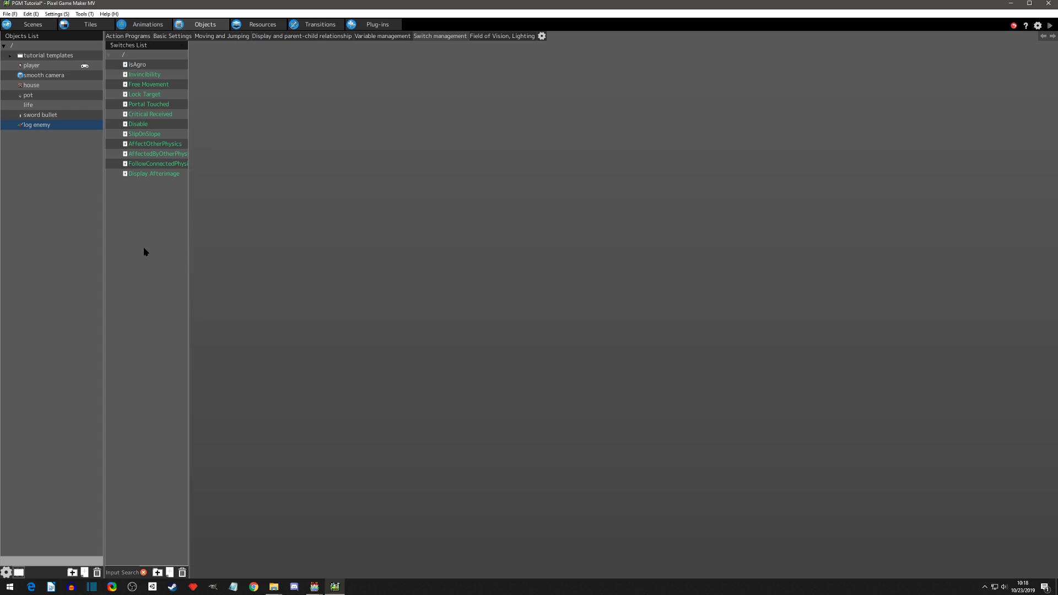
# - Examine the log enemy's built-in switches, such as Invincibility, Free Movement and Lock Target, alongside the custom isAgro switch
pyautogui.click(149, 65)
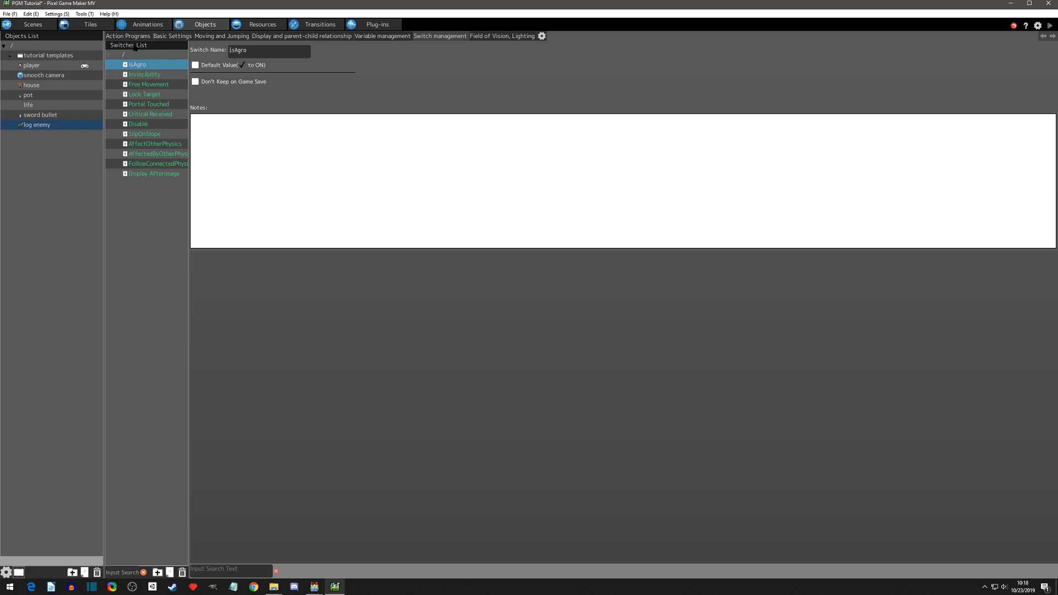
pyautogui.click(151, 75)
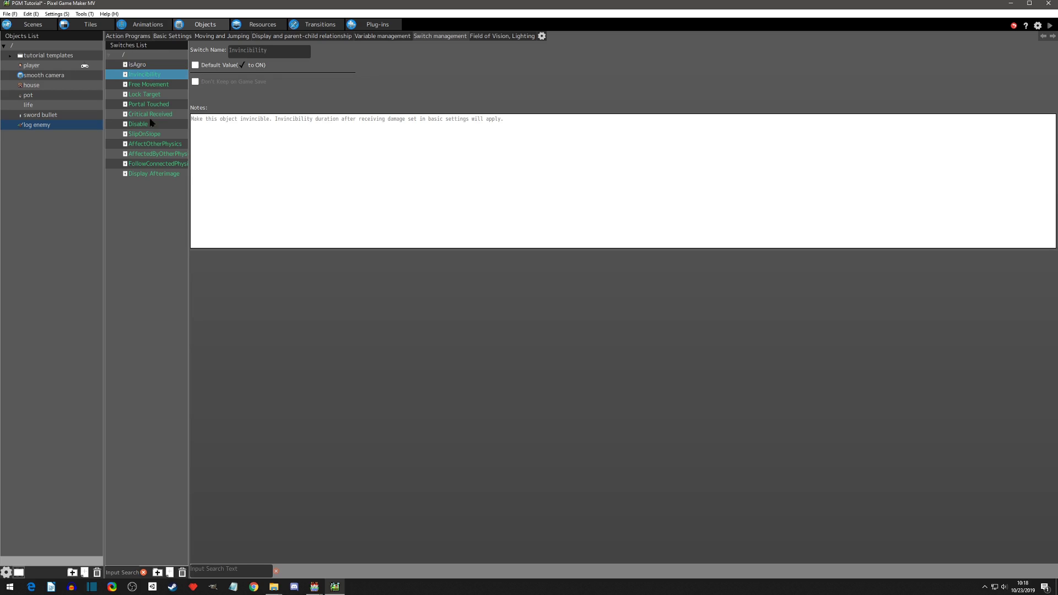
pyautogui.keyDown('shift'); pyautogui.click(144, 174); pyautogui.keyUp('shift')
pyautogui.click(148, 198)
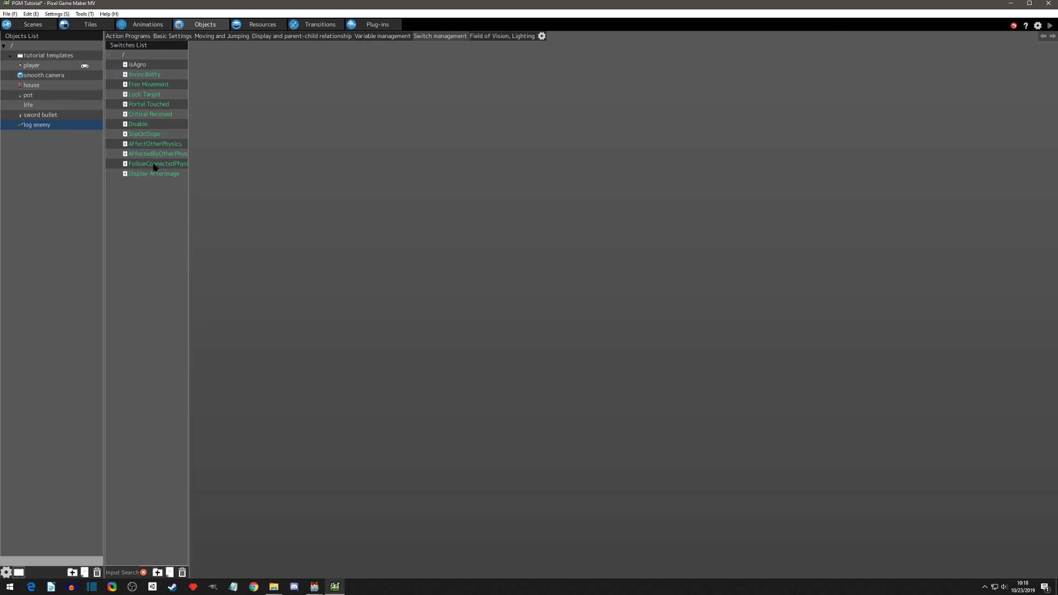
pyautogui.click(155, 79)
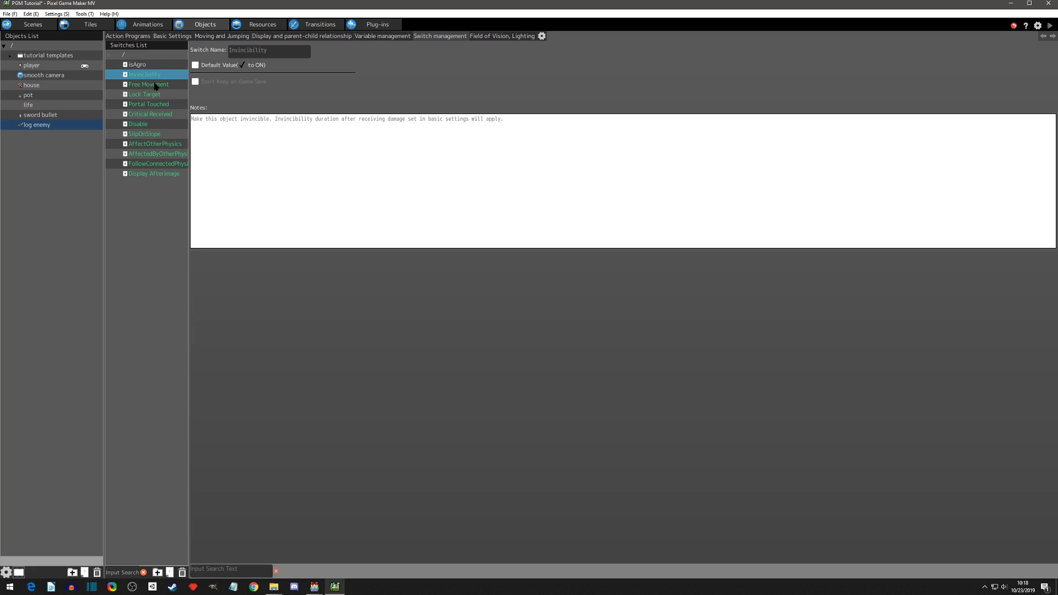
pyautogui.click(156, 86)
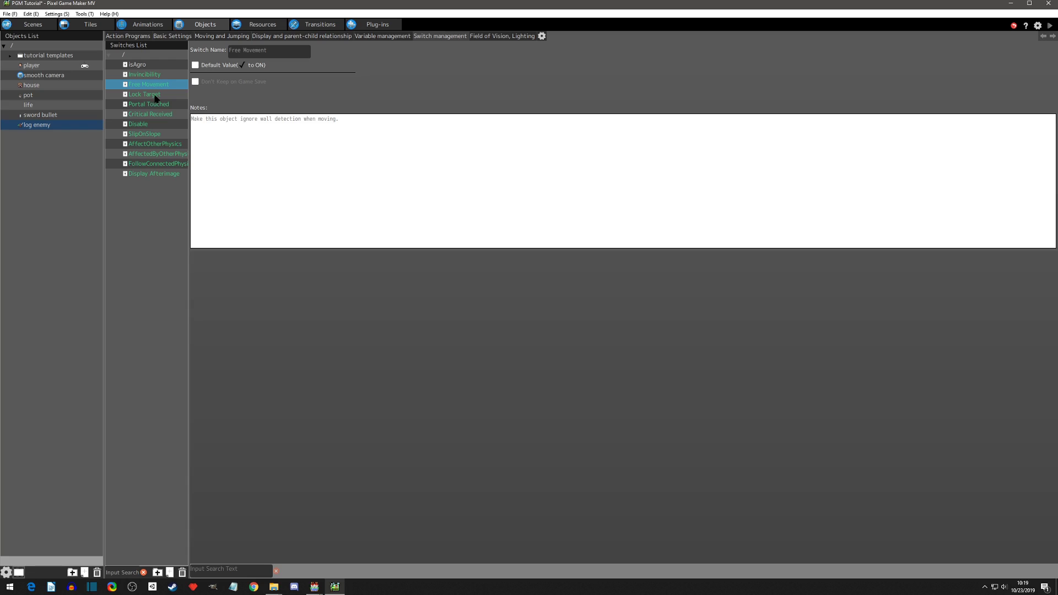
pyautogui.click(154, 77)
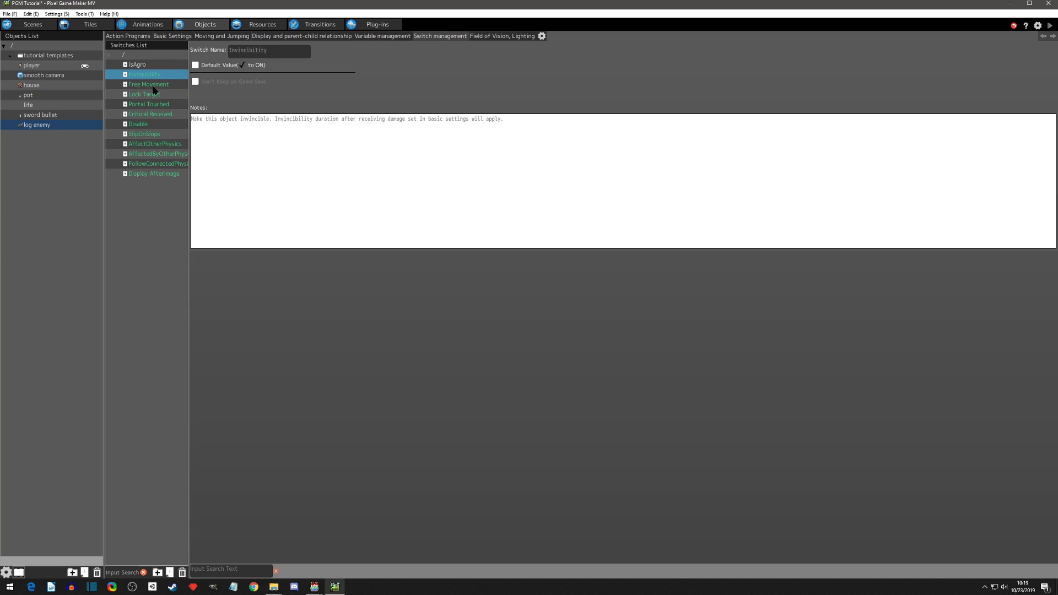
pyautogui.click(153, 88)
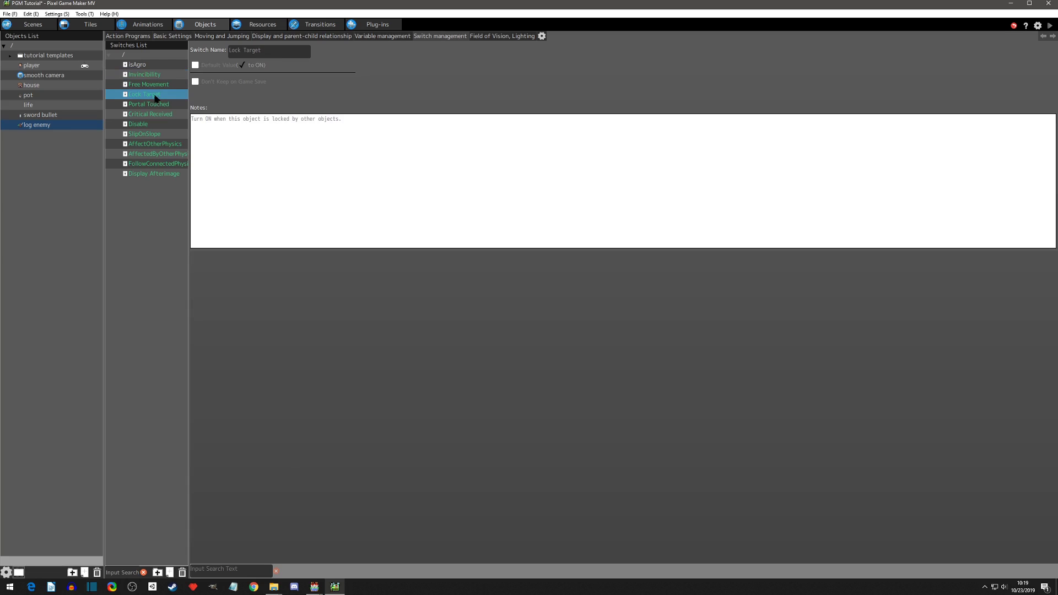
pyautogui.click(139, 65)
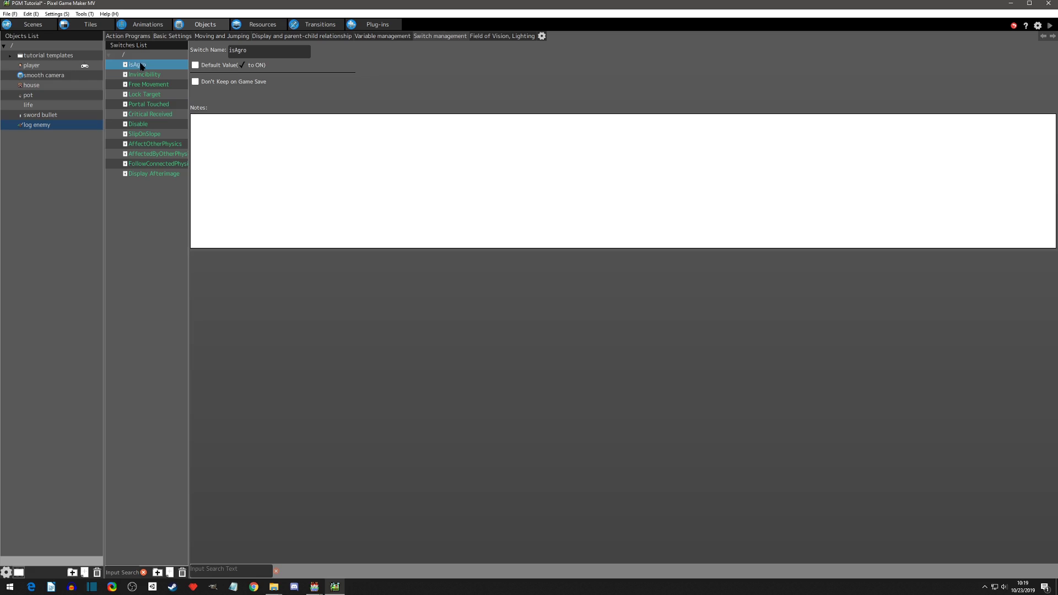
# - Add a Change Switch/Variable runtime action to moving towards player that sets Object Self's isAgro switch to ON
pyautogui.click(121, 37)
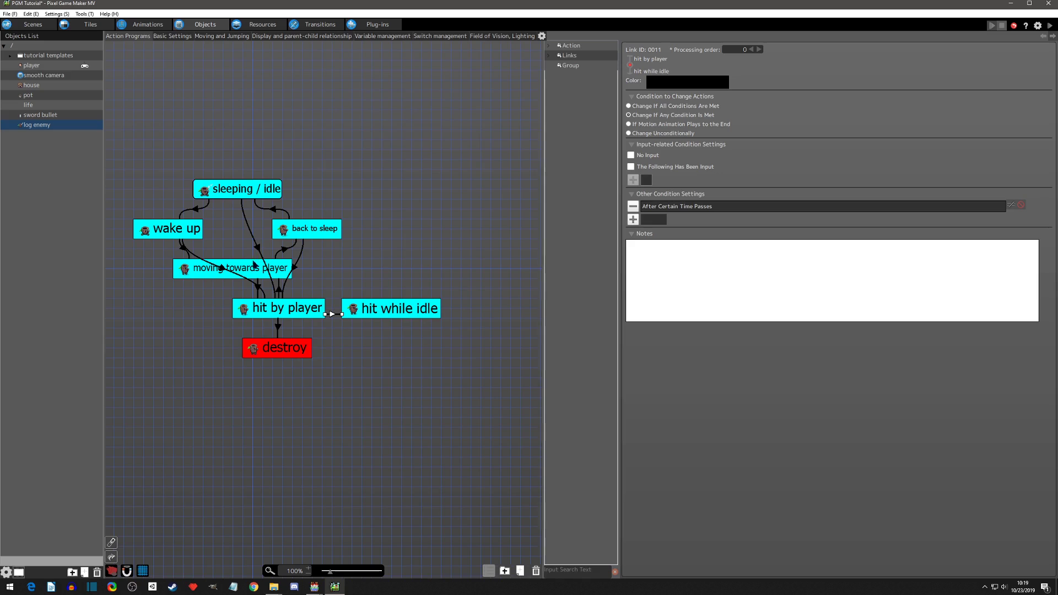
pyautogui.click(249, 269)
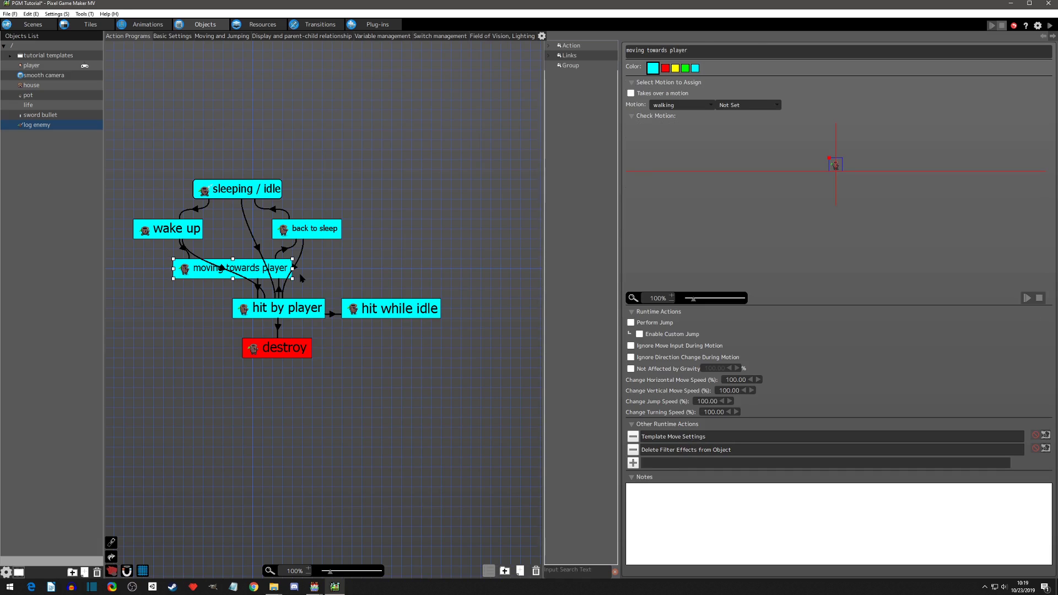
pyautogui.click(633, 463)
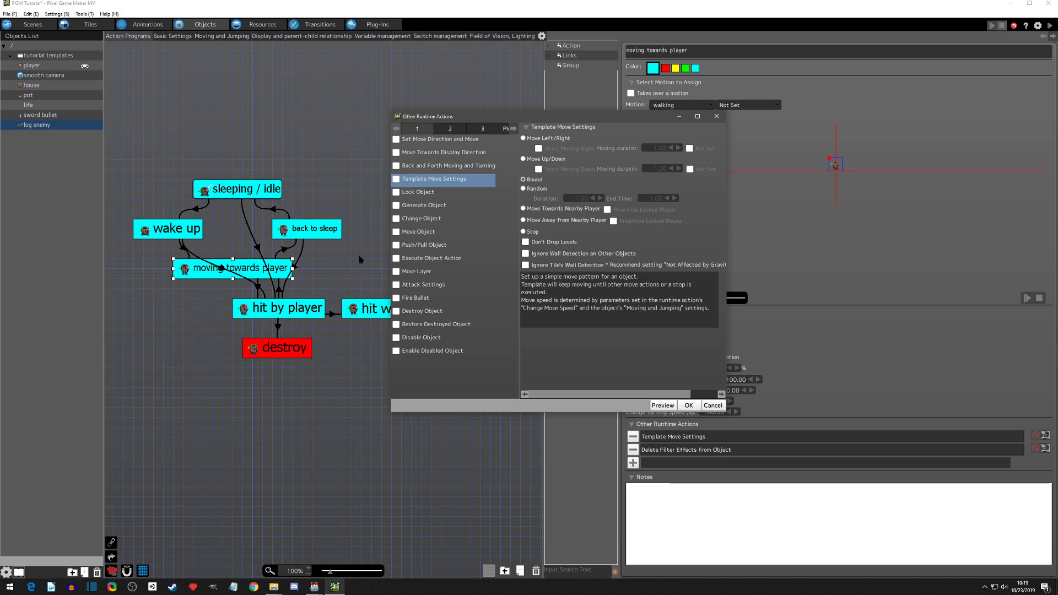
pyautogui.click(451, 130)
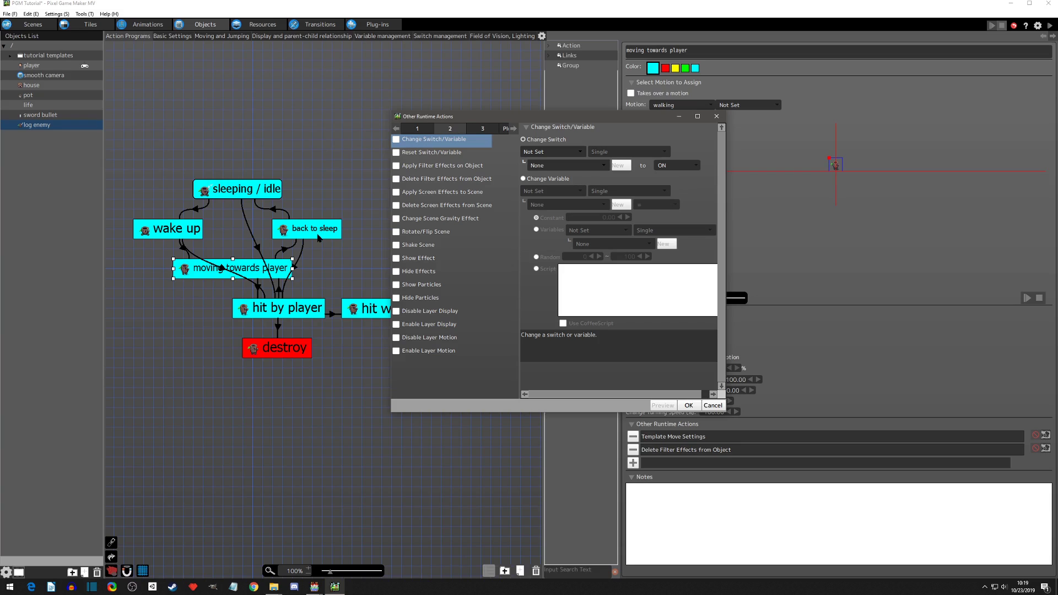
pyautogui.click(396, 140)
pyautogui.click(541, 153)
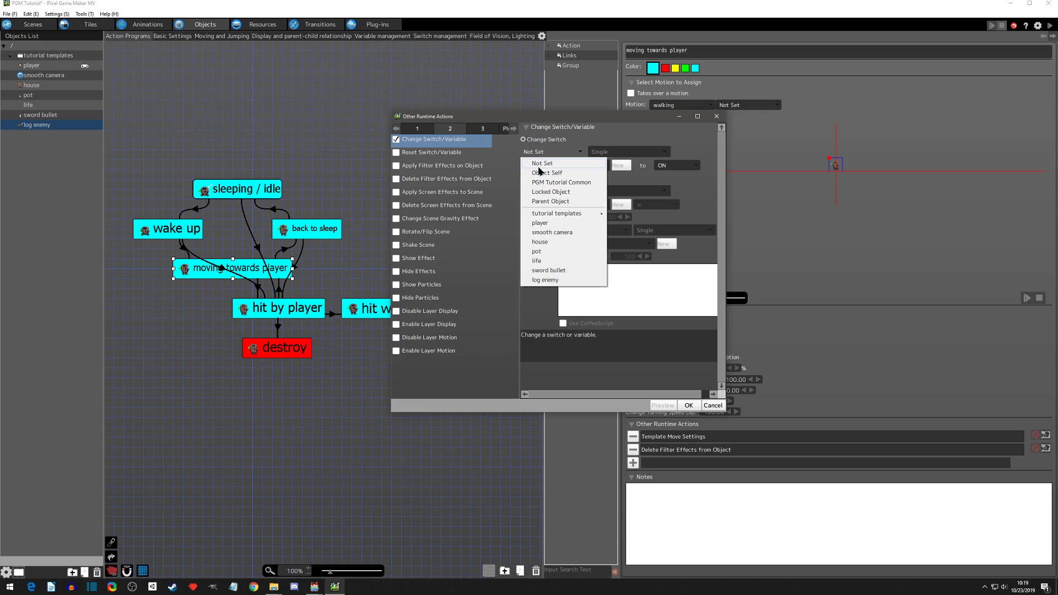
pyautogui.click(554, 174)
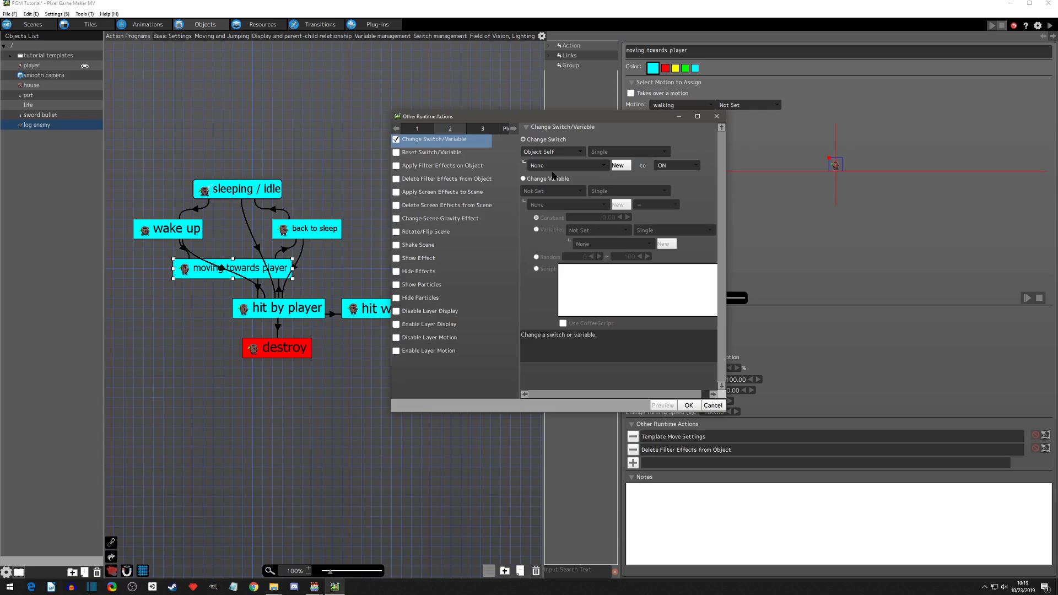
pyautogui.click(555, 166)
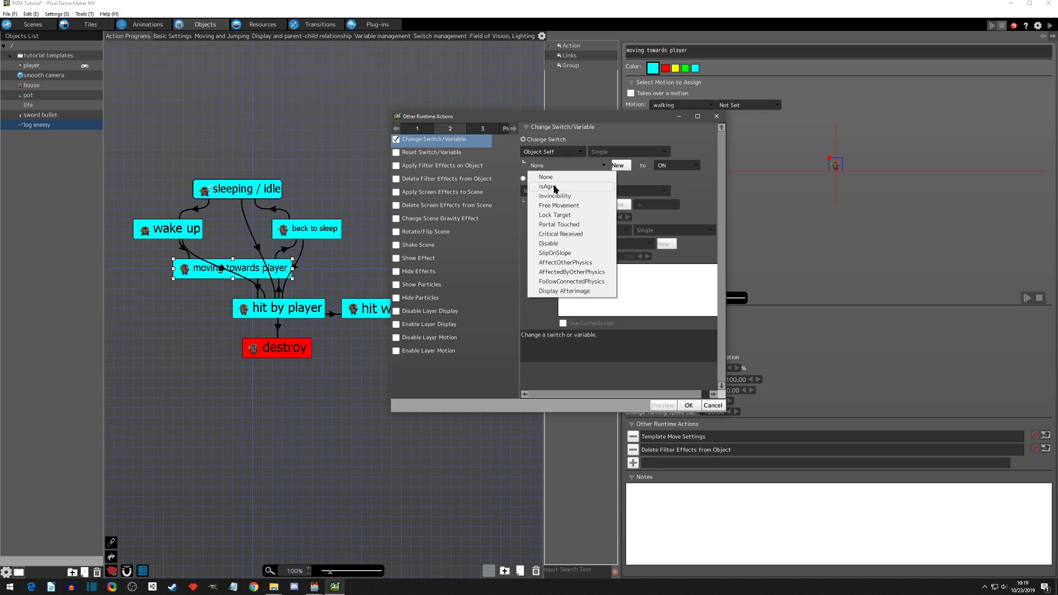
pyautogui.click(557, 175)
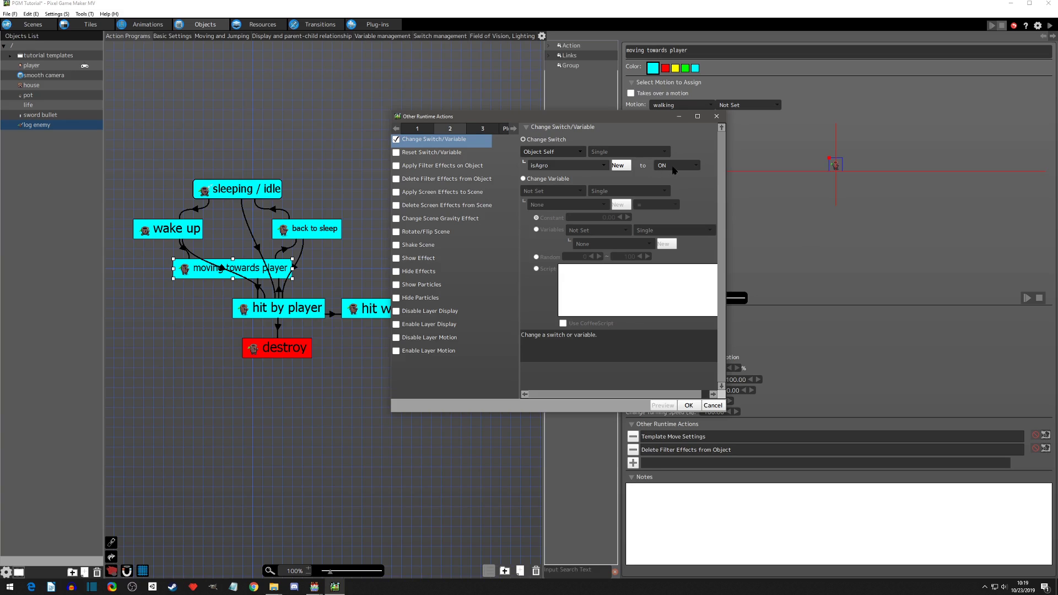
pyautogui.click(688, 405)
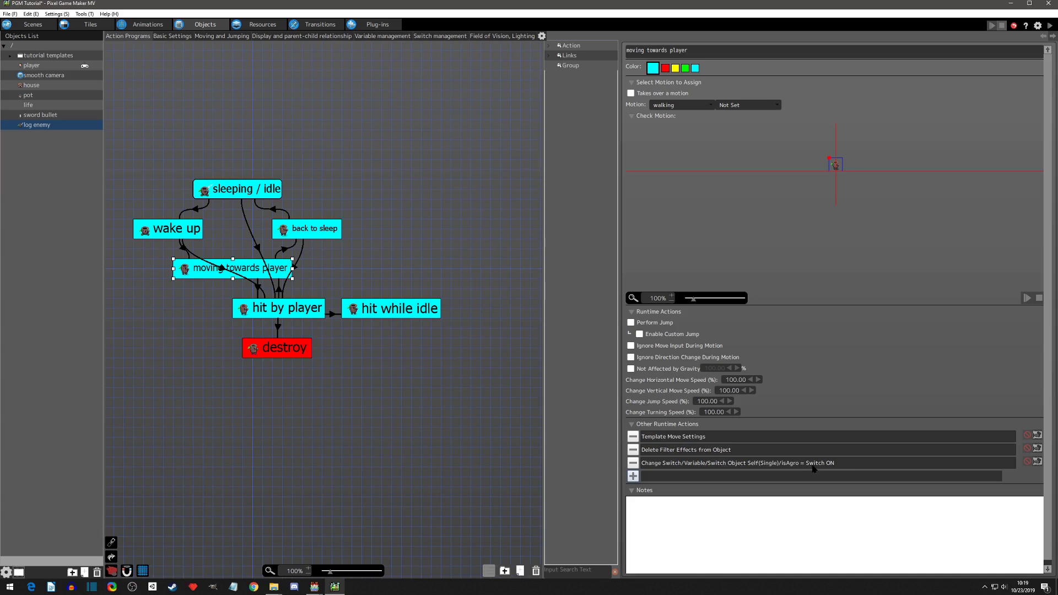
# - Order moving towards player's runtime actions as isAgro switch change, Delete Filter Effects from Object, and Template Move Settings
pyautogui.moveTo(707, 463); pyautogui.dragTo(701, 440)
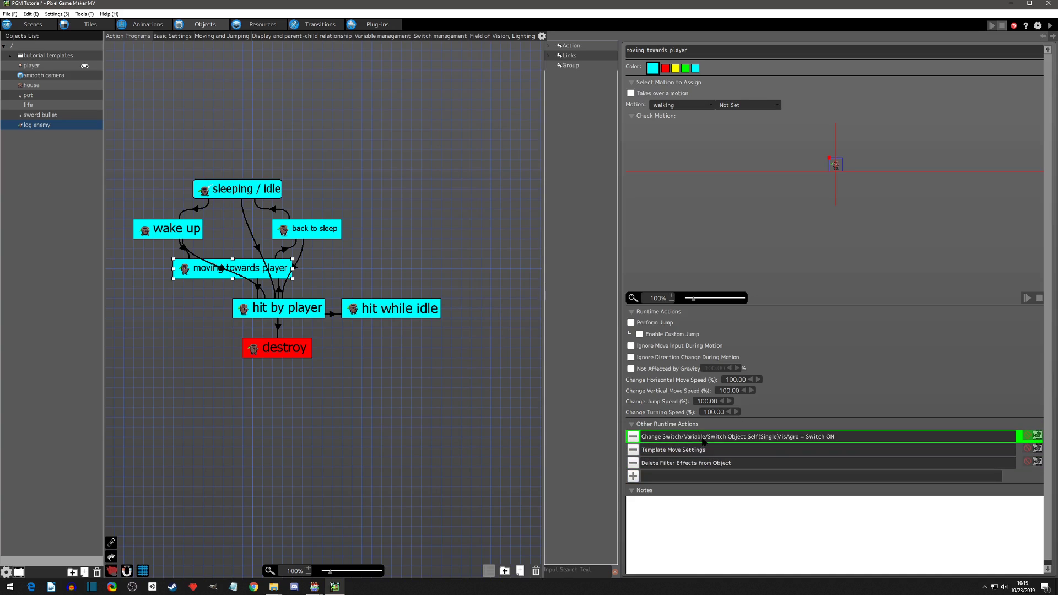
pyautogui.click(695, 451)
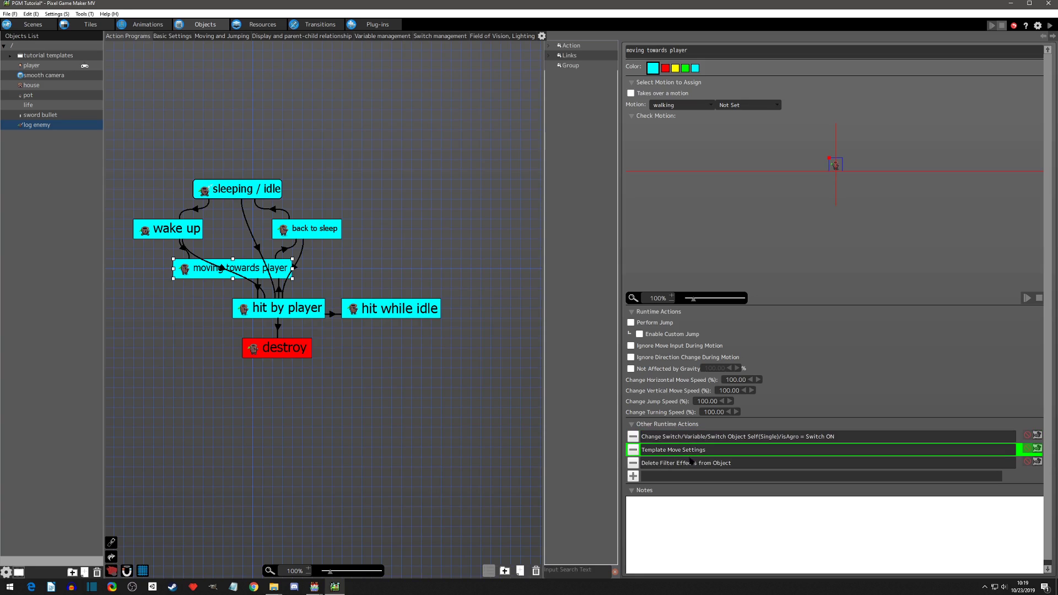
pyautogui.moveTo(682, 456); pyautogui.dragTo(680, 466)
pyautogui.click(676, 450)
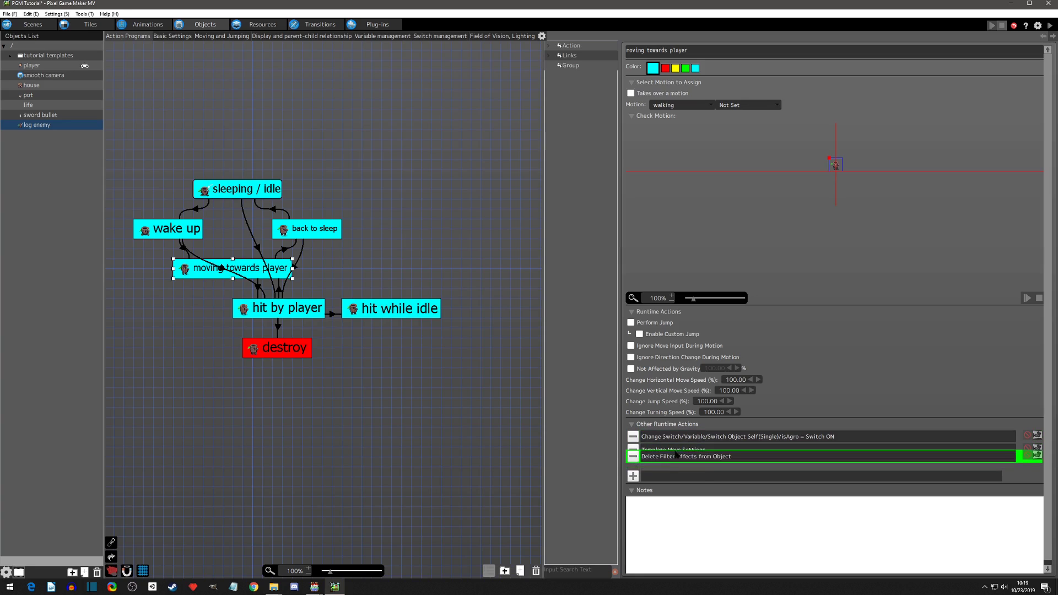
pyautogui.click(692, 464)
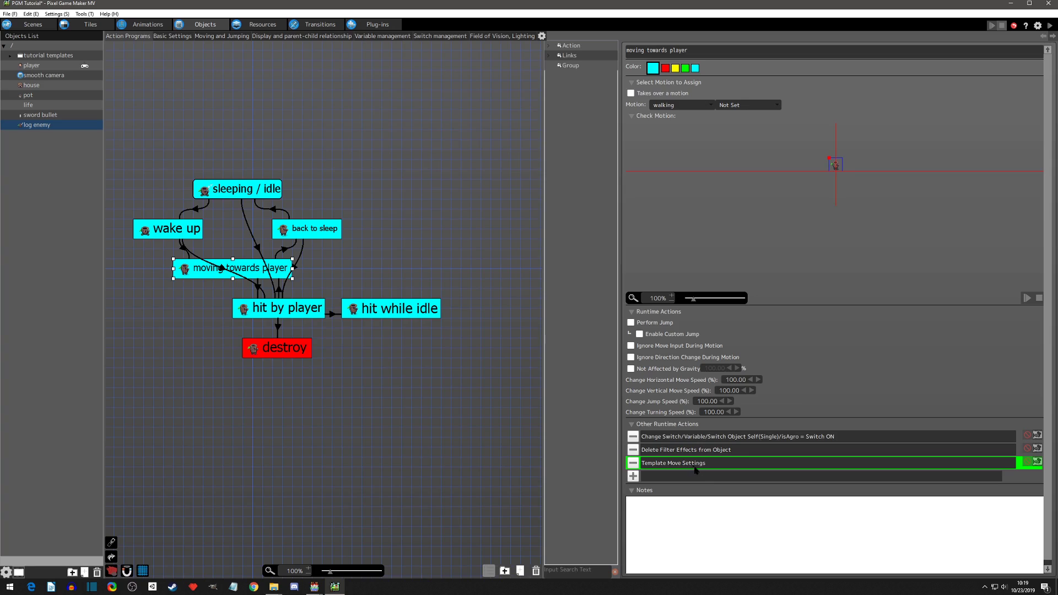
pyautogui.click(708, 477)
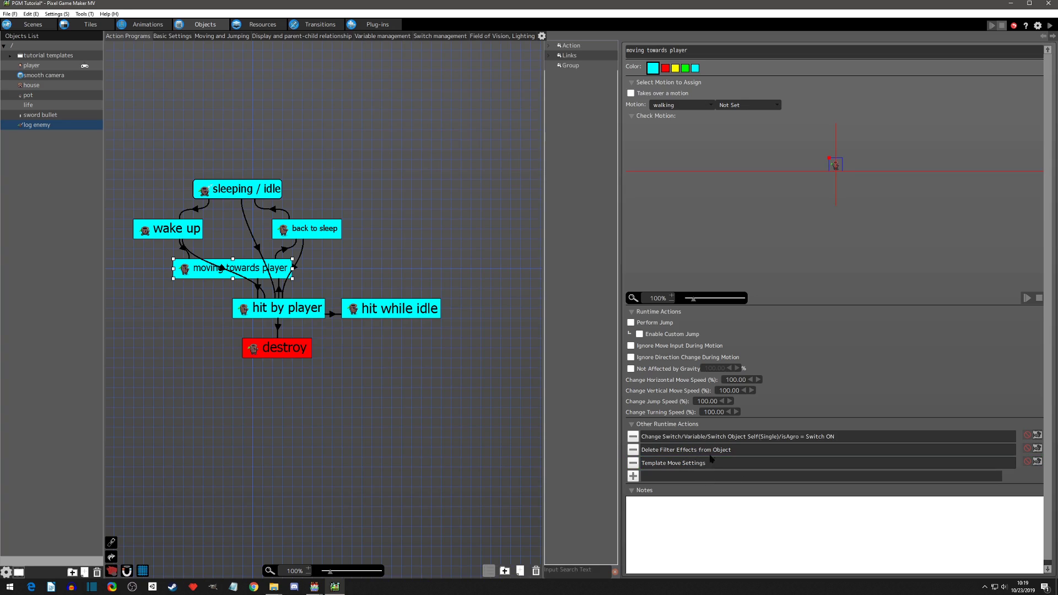
# - Copy the isAgro ON action from moving towards player into hit while idle and move Delete Filter Effects from Object above Template Move Settings
pyautogui.click(717, 439)
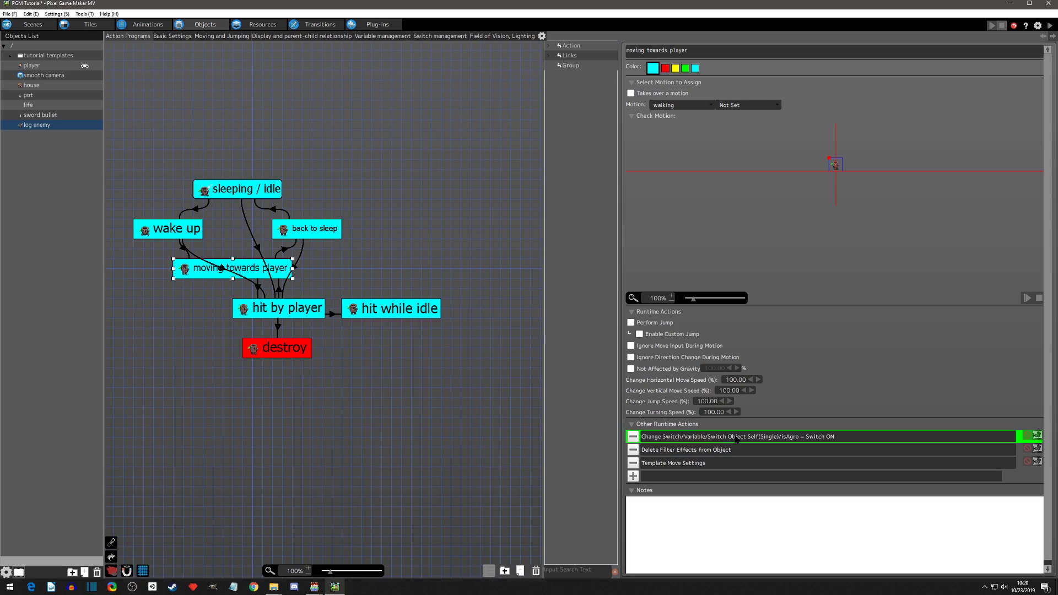
pyautogui.click(409, 314)
pyautogui.hotkey('ctrl', 'v')
pyautogui.moveTo(718, 465); pyautogui.dragTo(697, 451)
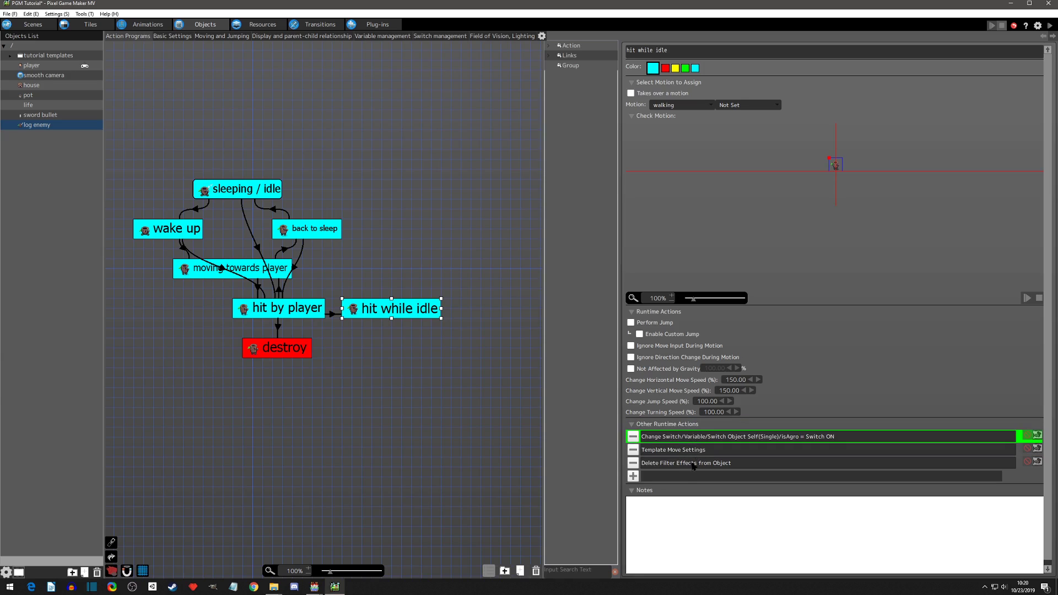
pyautogui.click(694, 466)
pyautogui.moveTo(694, 463); pyautogui.dragTo(688, 437)
# - Compare the runtime actions of moving towards player, hit while idle, sleeping / idle and back to sleep
pyautogui.click(193, 275)
pyautogui.click(370, 315)
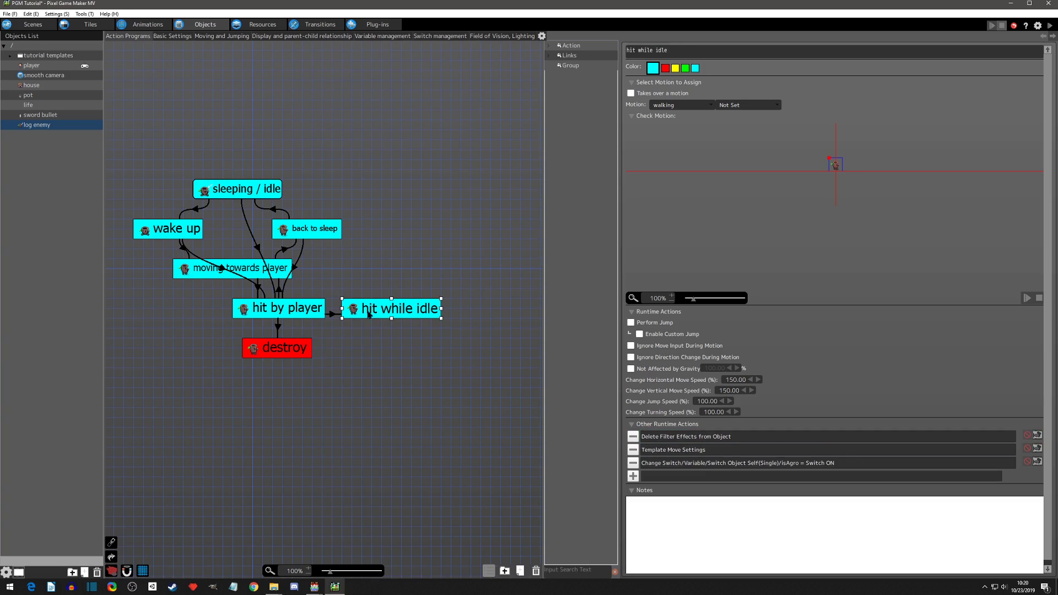
pyautogui.click(197, 278)
pyautogui.click(380, 314)
pyautogui.click(243, 193)
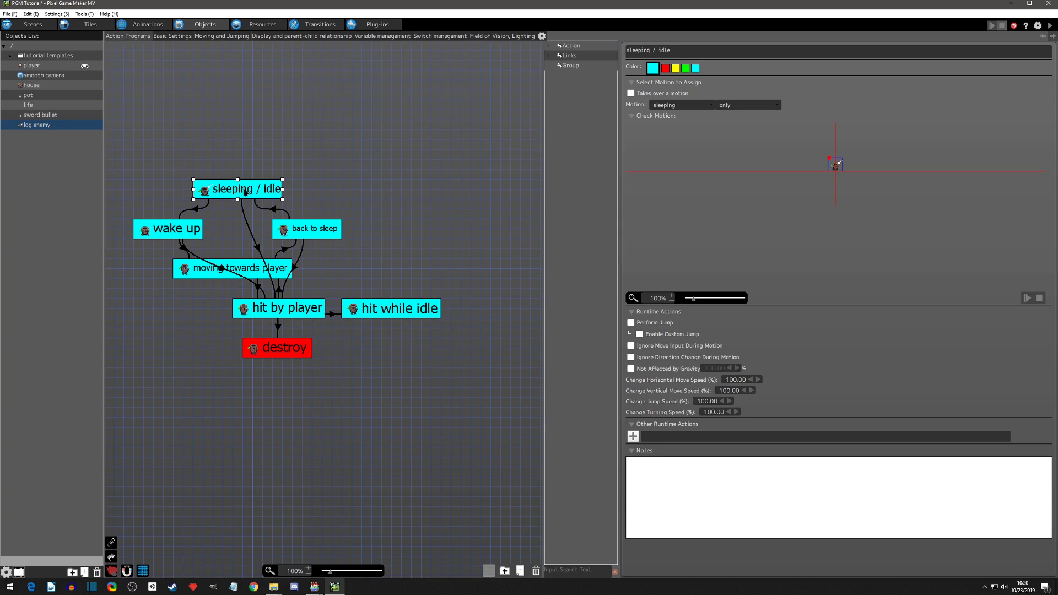
pyautogui.click(308, 236)
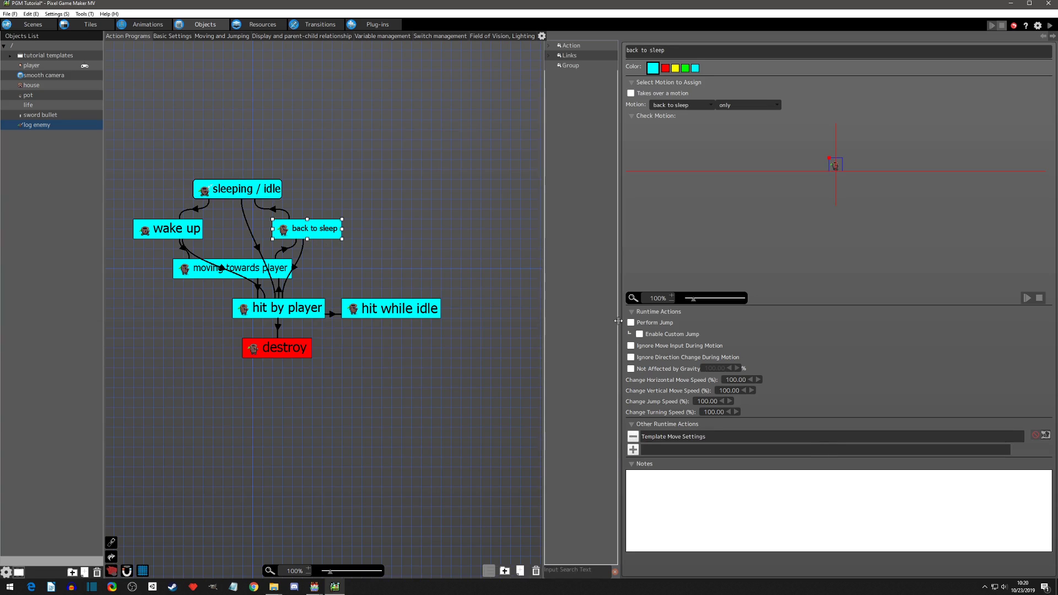
# - Move the isAgro switch action to the first place among hit while idle's runtime actions
pyautogui.click(370, 310)
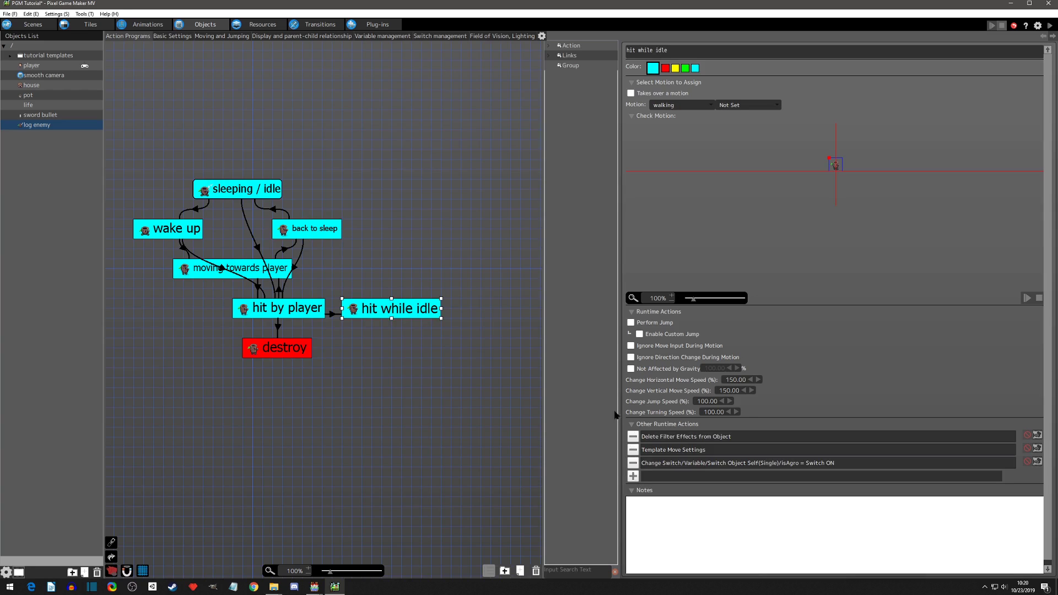
pyautogui.moveTo(737, 464); pyautogui.dragTo(737, 437)
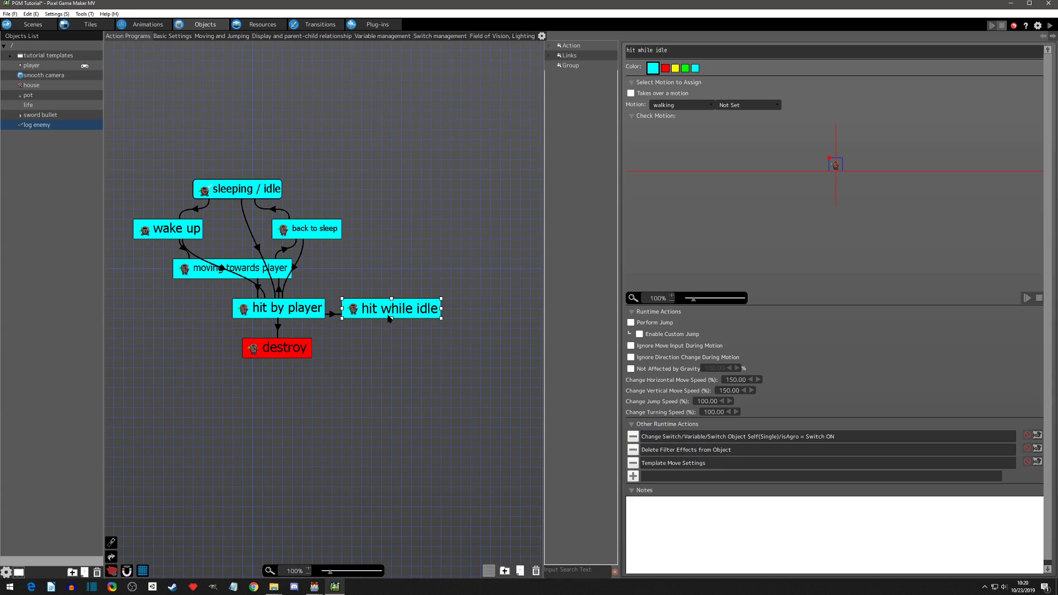
# - Copy the isAgro switch action from moving towards player into back to sleep and place it above Template Move Settings
pyautogui.click(281, 265)
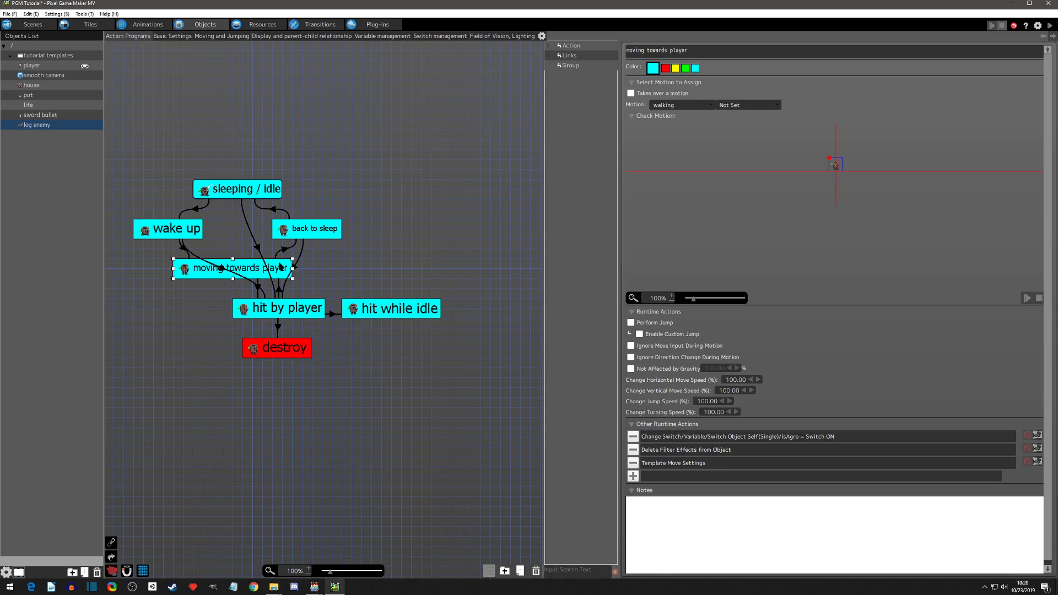
pyautogui.click(309, 233)
pyautogui.hotkey('ctrl', 'v')
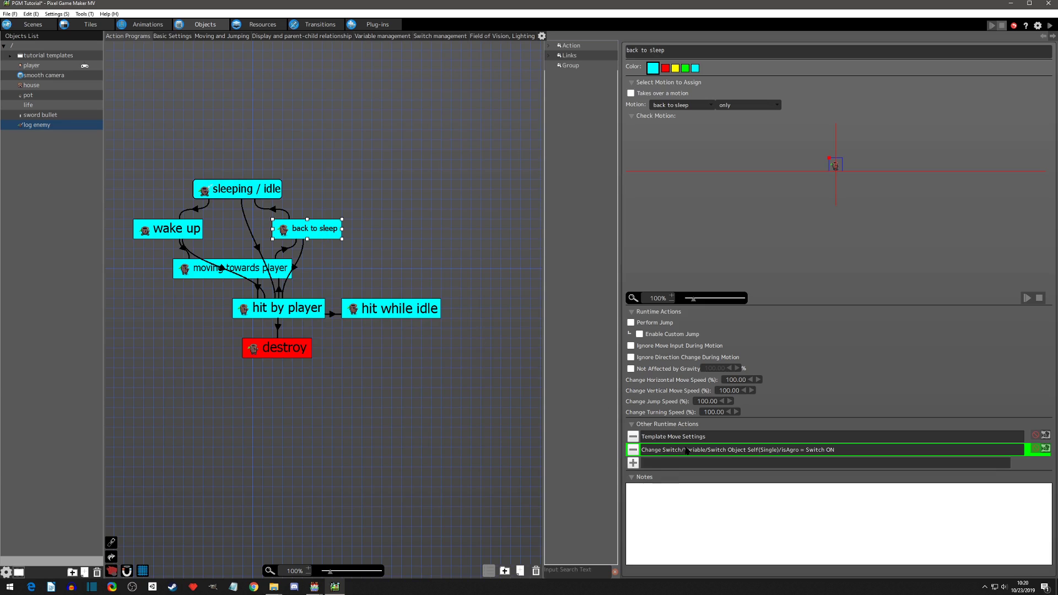
pyautogui.moveTo(687, 451); pyautogui.dragTo(689, 438)
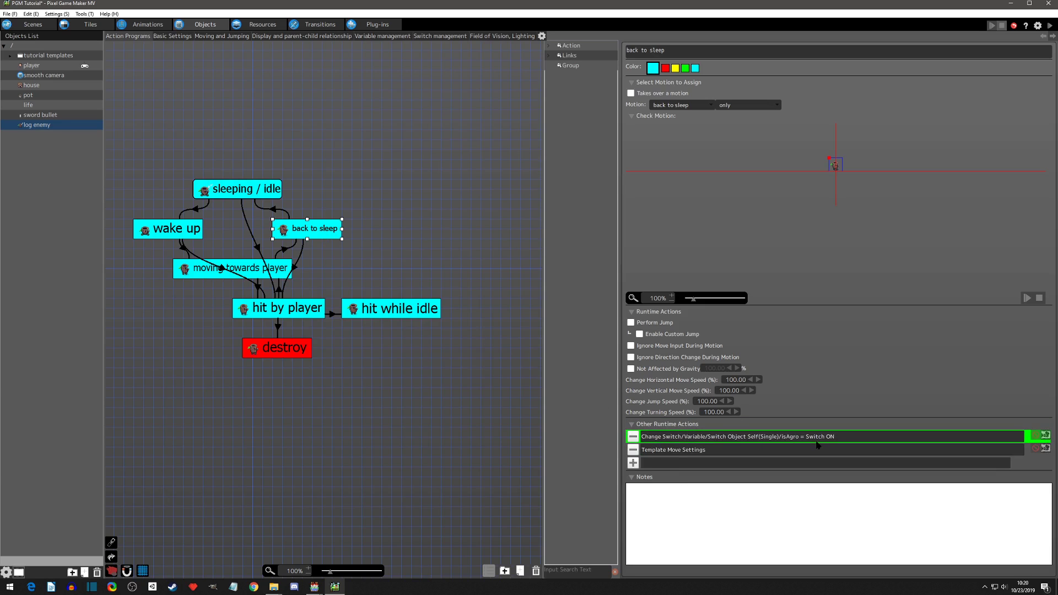
# - Set back to sleep's Change Switch/Variable action to turn Object Self's isAgro switch OFF
pyautogui.doubleClick(838, 437)
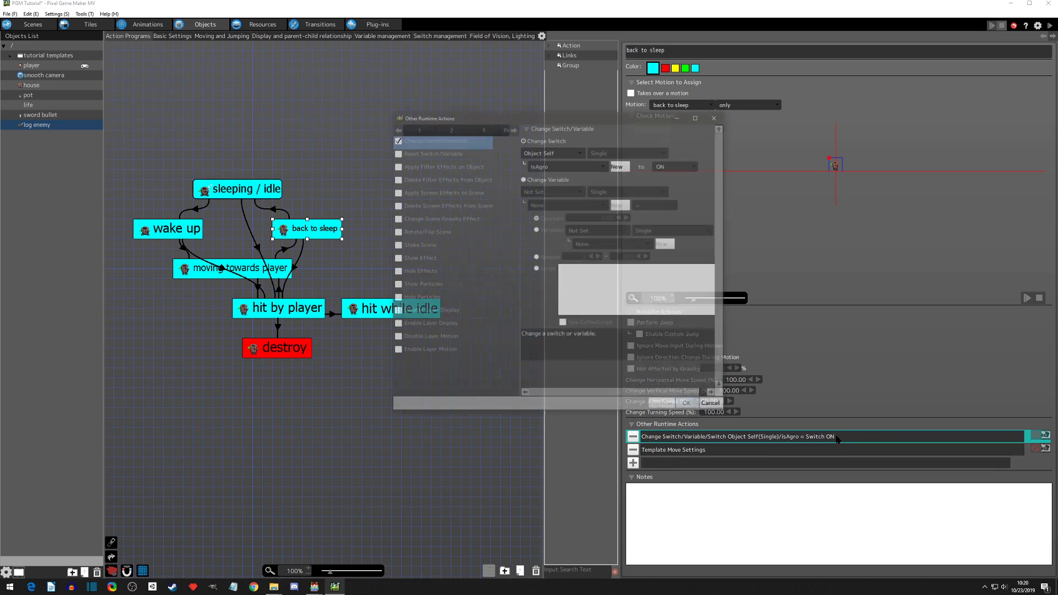
pyautogui.click(678, 166)
pyautogui.click(678, 190)
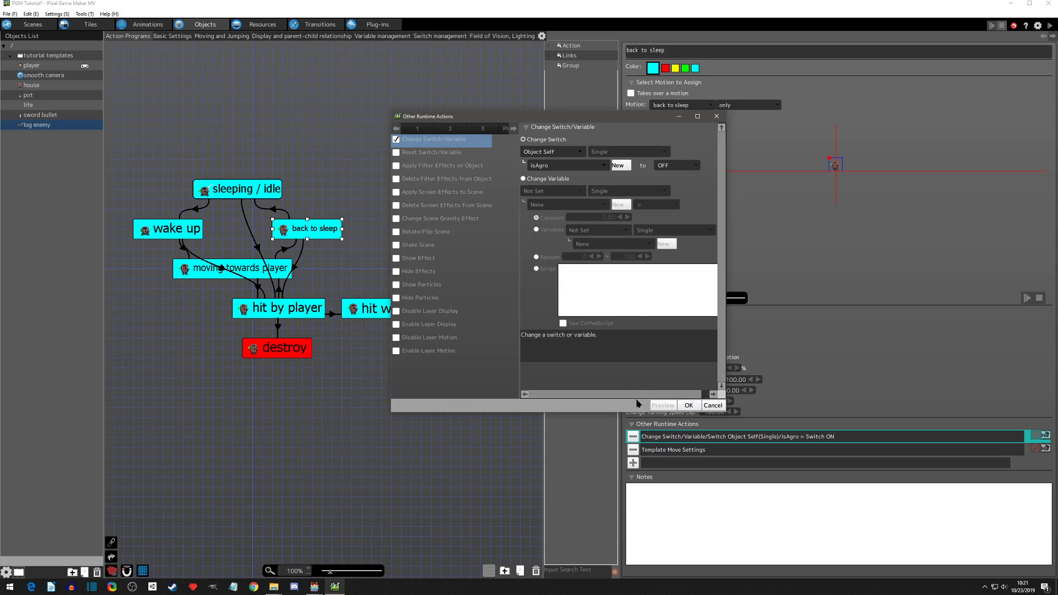
pyautogui.click(688, 407)
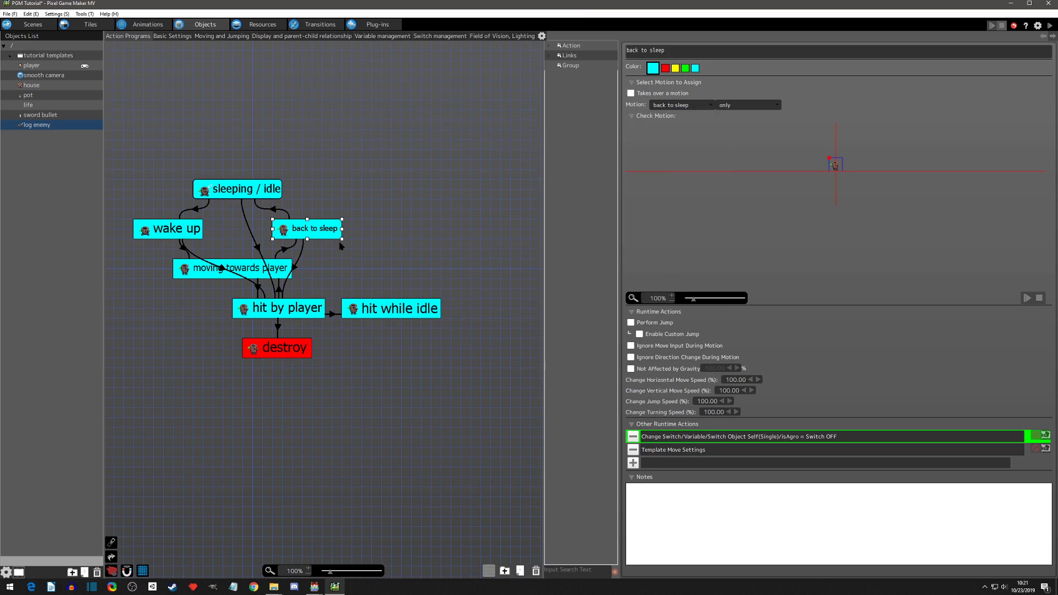
# - Review the isAgro switch actions in moving towards player, hit while idle and back to sleep
pyautogui.click(198, 273)
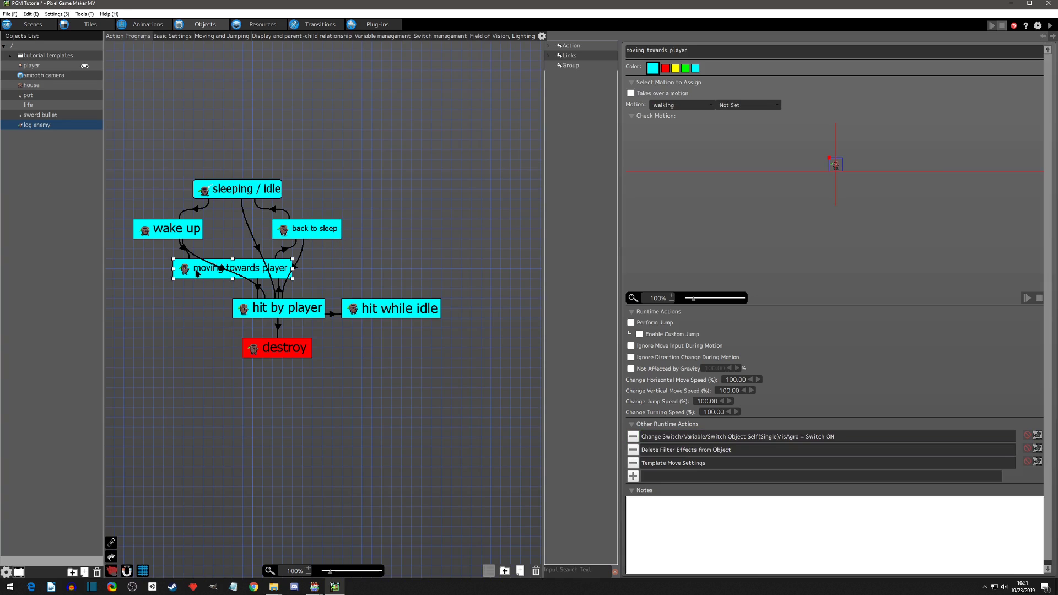
pyautogui.click(392, 315)
pyautogui.click(315, 231)
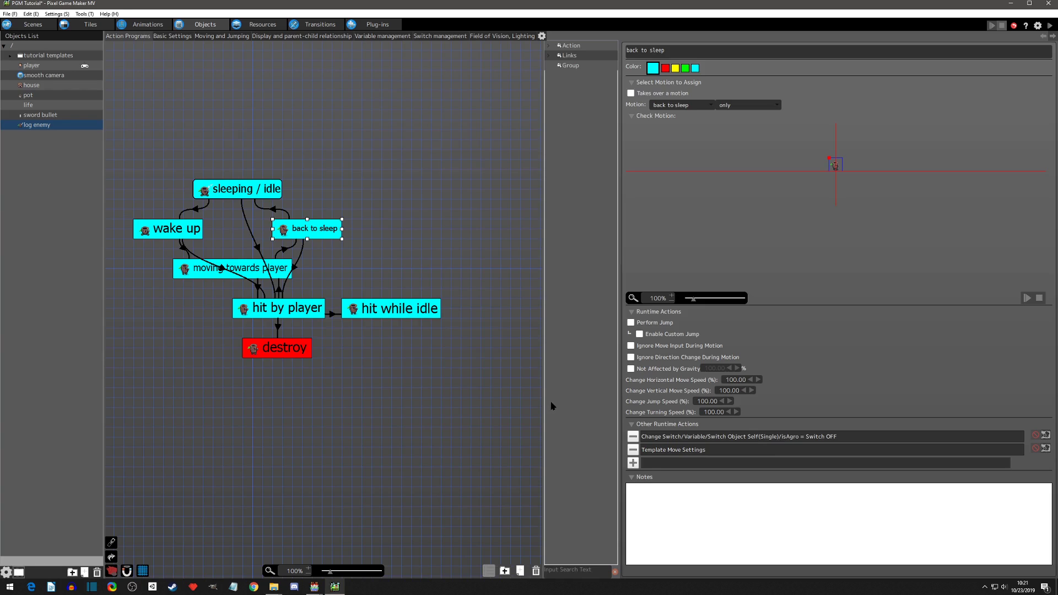
# - Check the After Certain Time Passes duration on the link from hit by player to moving towards player
pyautogui.click(280, 289)
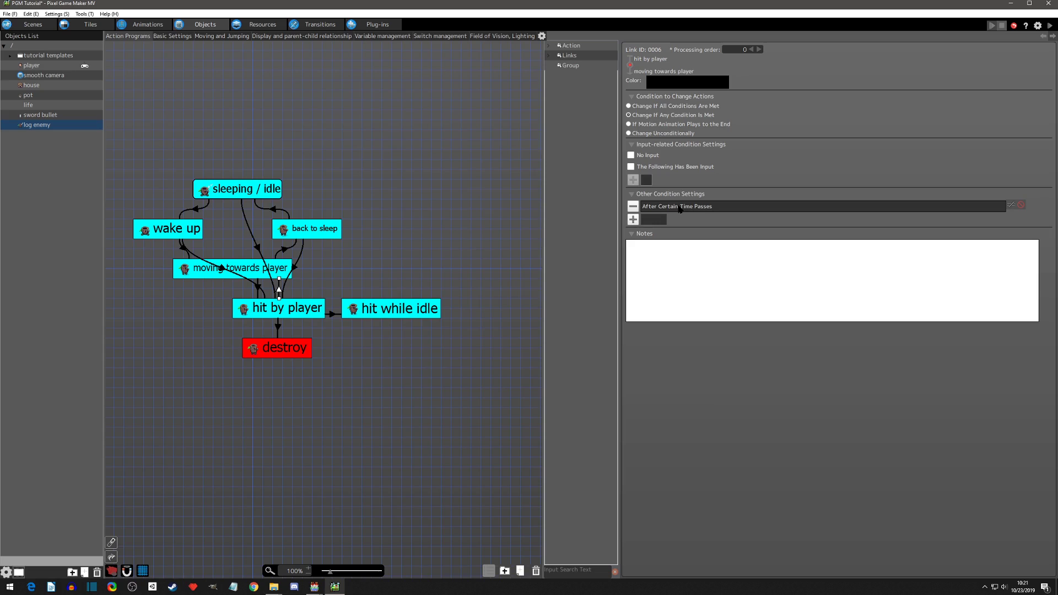
pyautogui.click(699, 207)
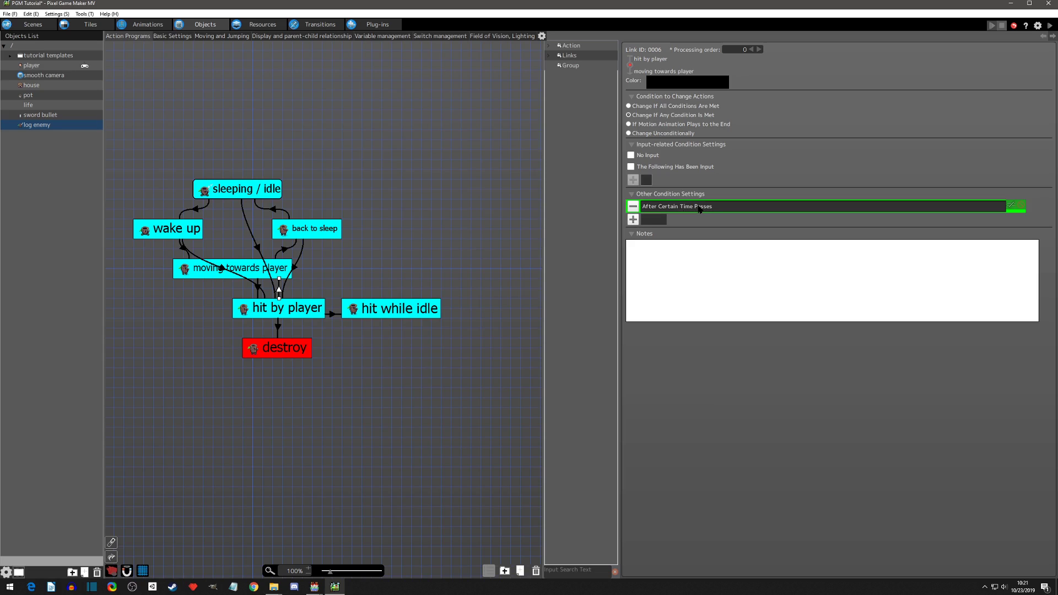
pyautogui.doubleClick(659, 212)
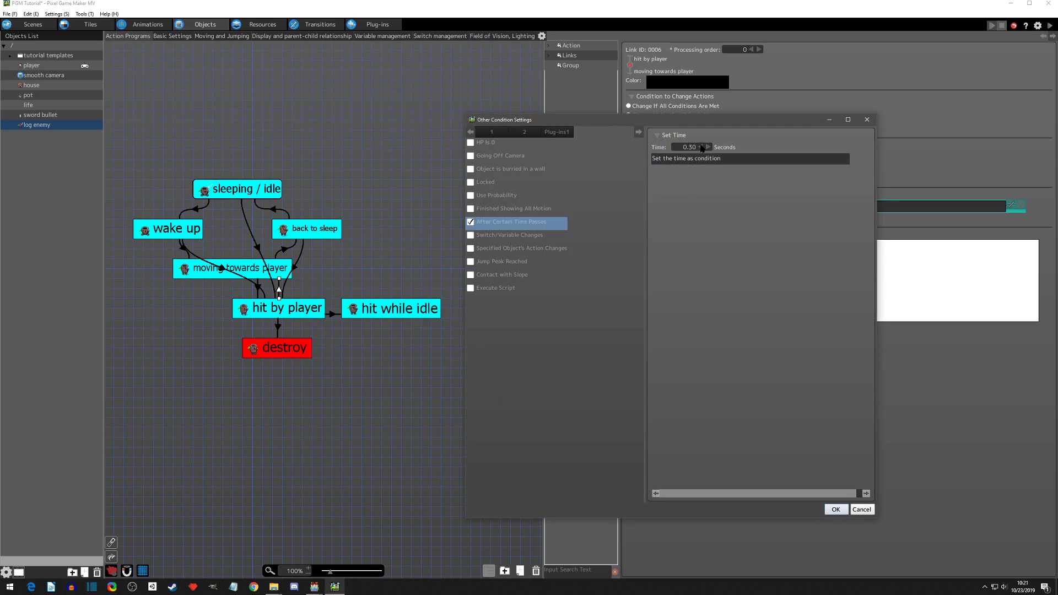
pyautogui.click(866, 120)
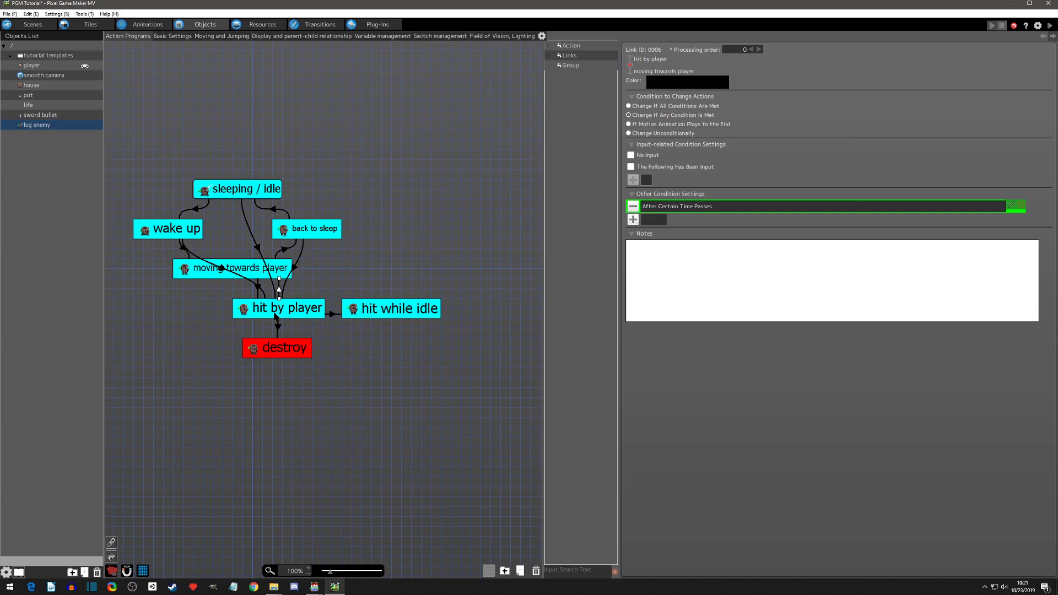
# - Add an HP Is 0 condition for Object Self to the link from hit by player to moving towards player
pyautogui.click(634, 220)
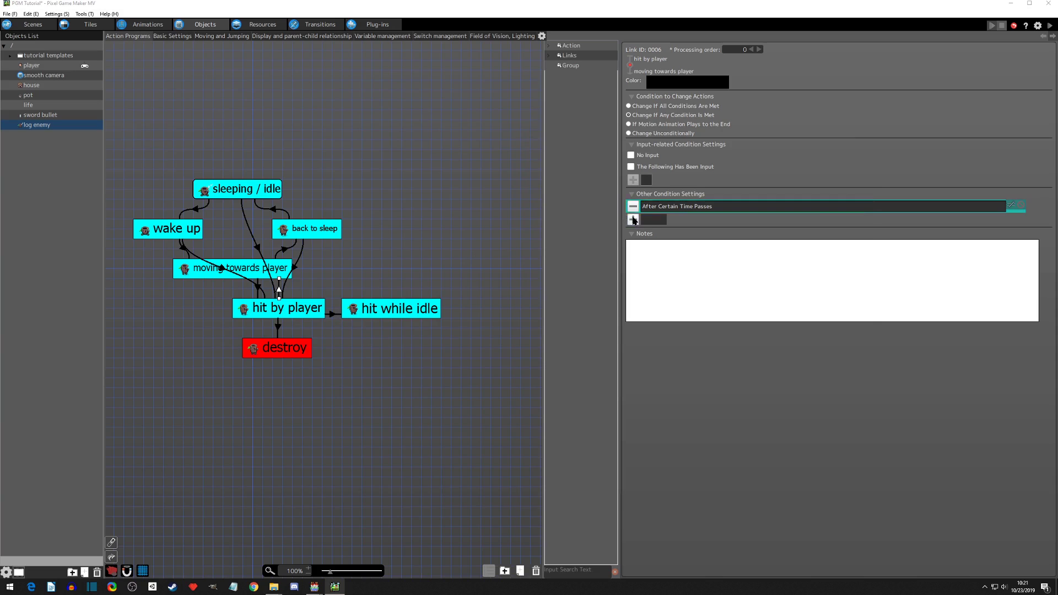
pyautogui.click(472, 142)
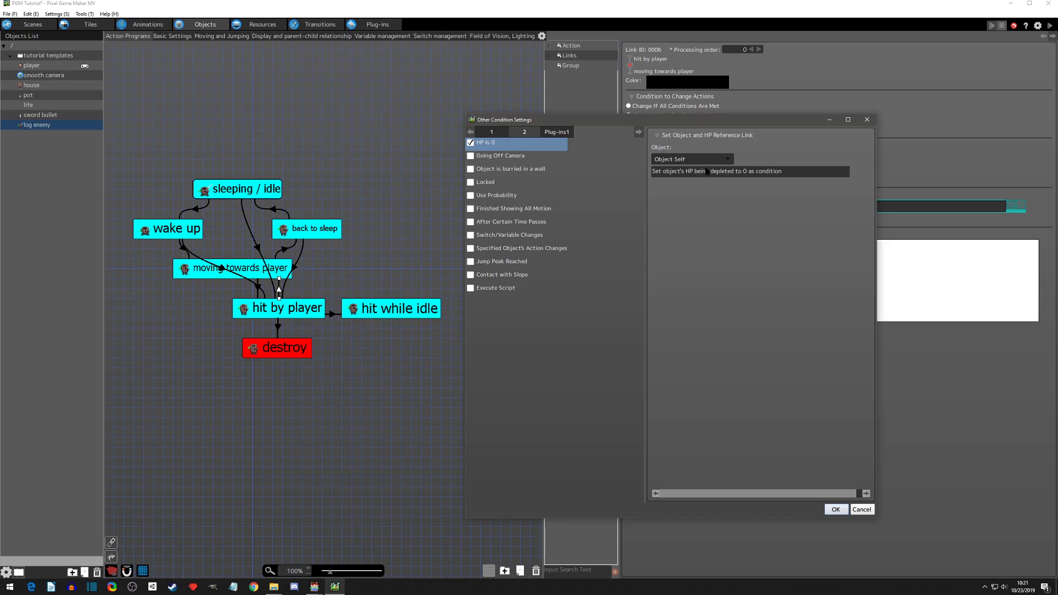
pyautogui.click(836, 509)
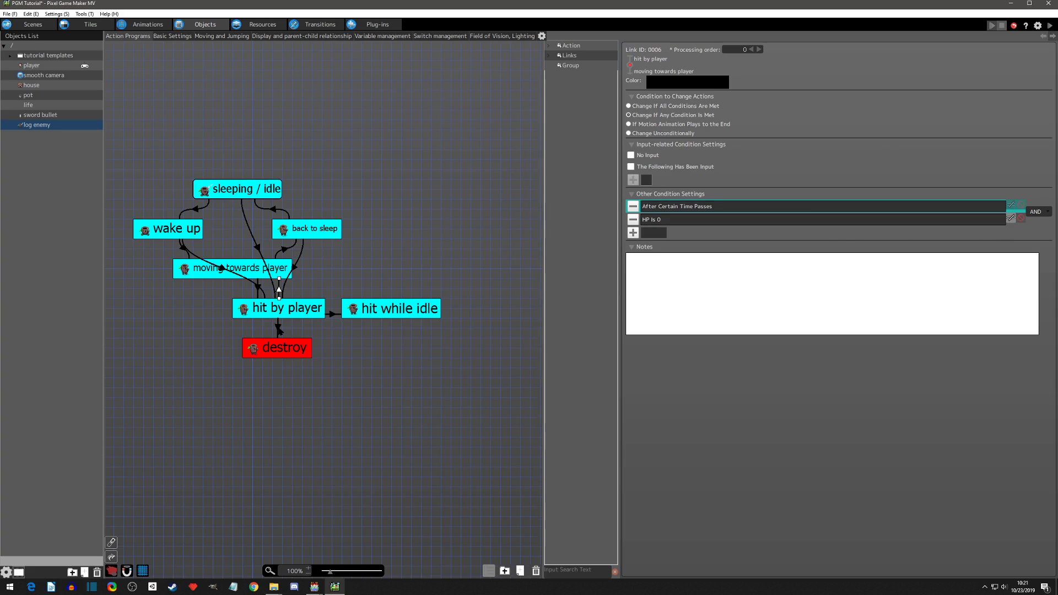
# - Edit the After Certain Time Passes duration on the link from hit by player to destroy
pyautogui.click(278, 328)
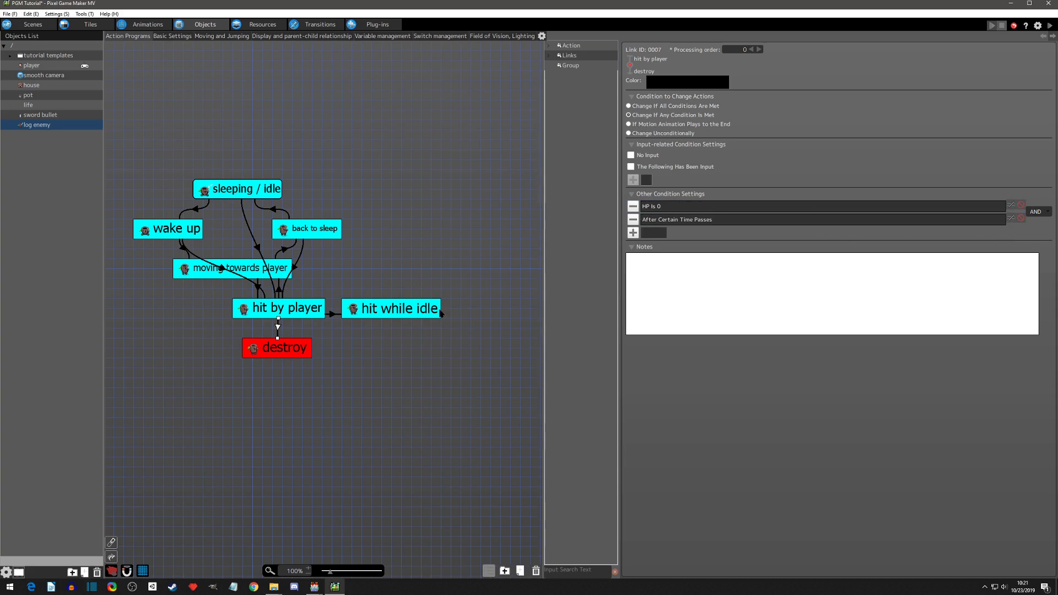
pyautogui.doubleClick(683, 221)
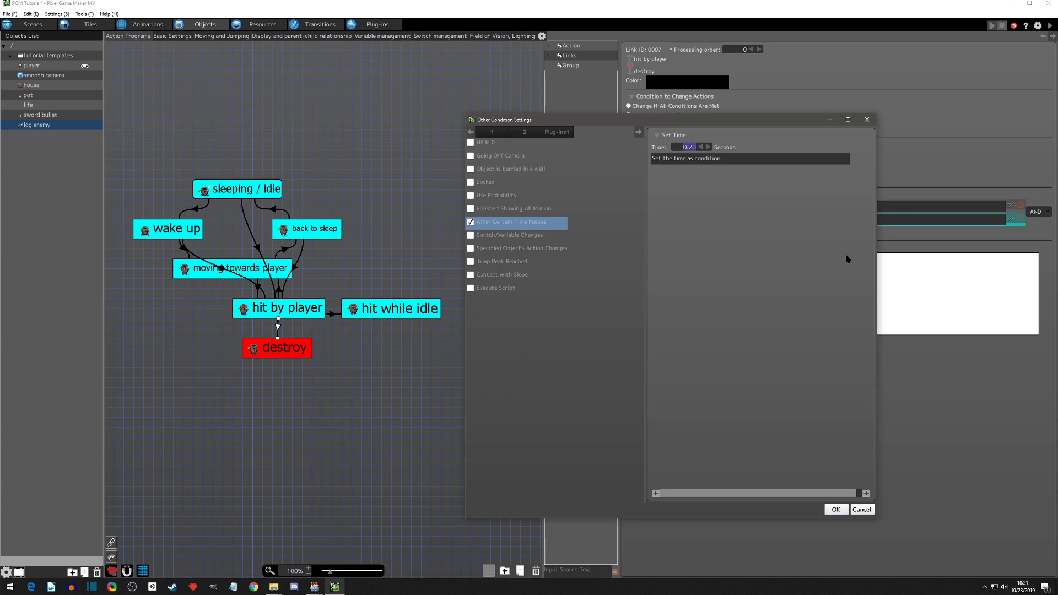
pyautogui.press('BackSpace')
pyautogui.click(835, 509)
pyautogui.click(659, 207)
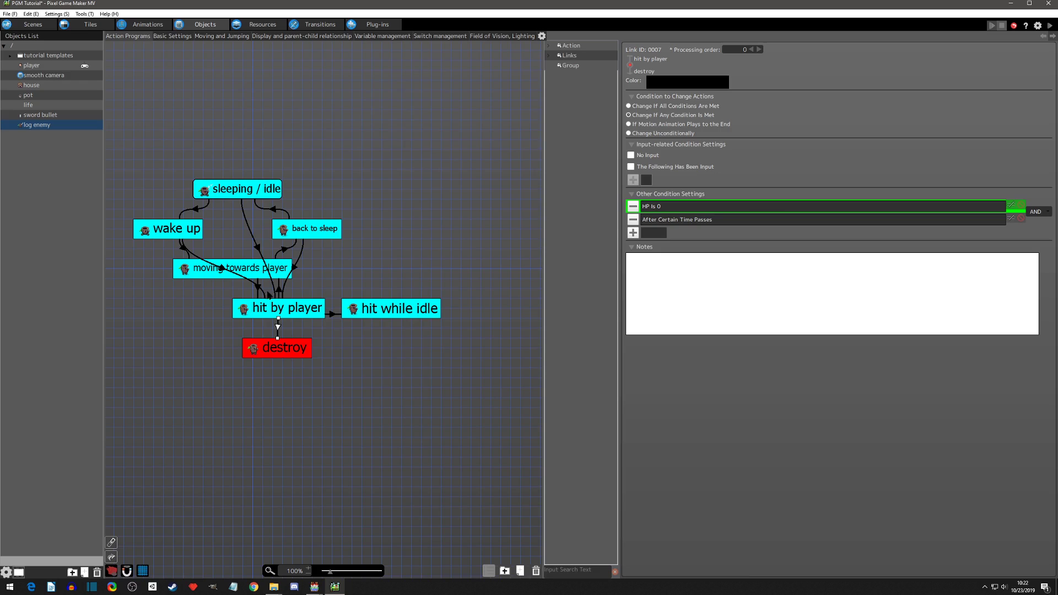
# - Place HP Is 0 above After Certain Time Passes on the link to moving towards player, and compare with the destroy link's conditions
pyautogui.click(279, 288)
pyautogui.moveTo(671, 223); pyautogui.dragTo(672, 208)
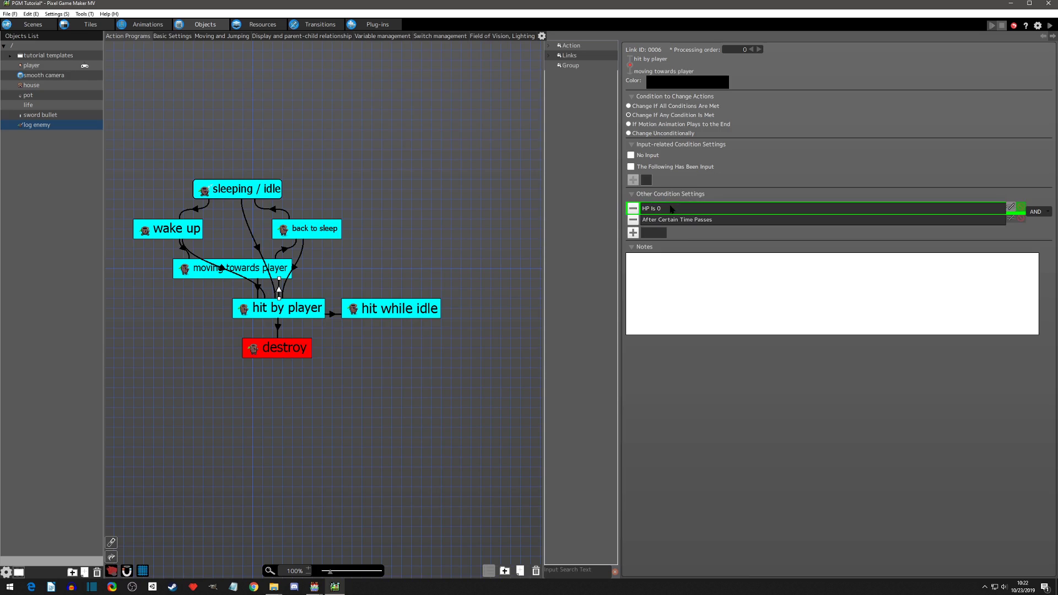
pyautogui.click(708, 221)
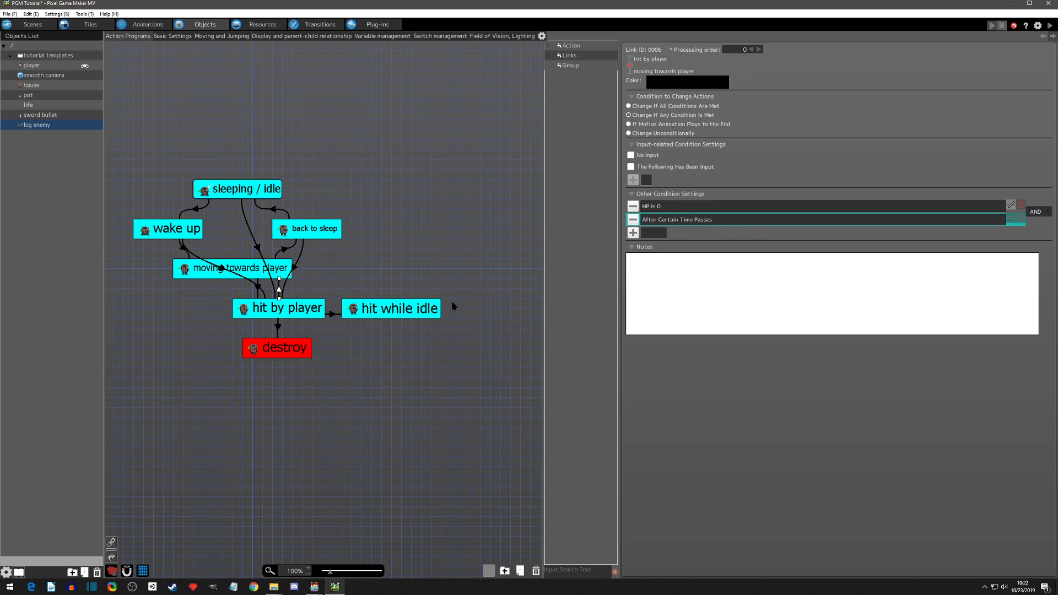
pyautogui.click(278, 329)
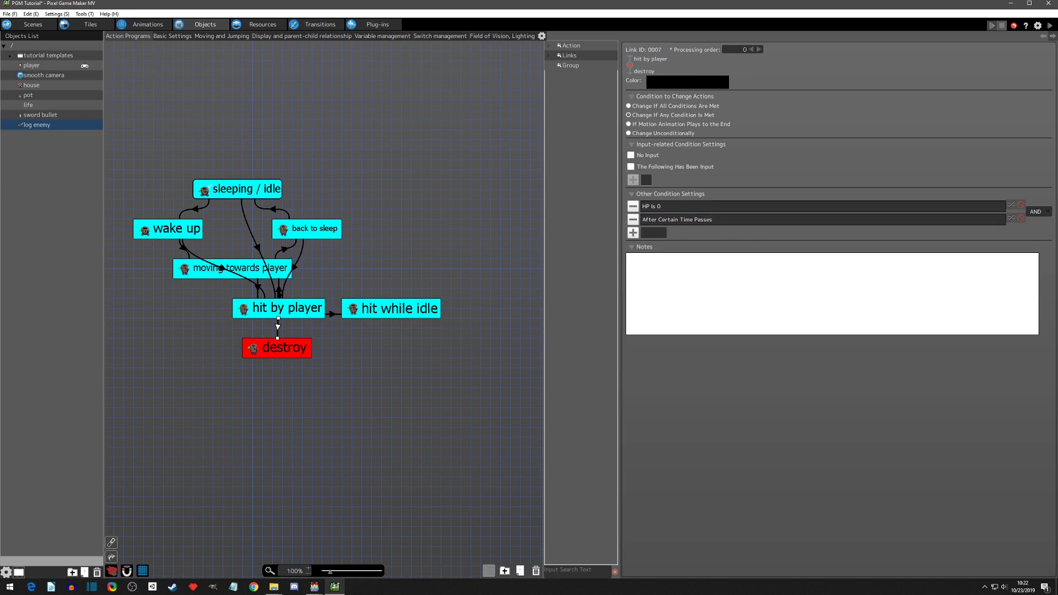
# - Add a Switch/Variable Changes condition, Object Self isAgro is ON, to the link from hit by player to moving towards player
pyautogui.click(279, 292)
pyautogui.click(633, 233)
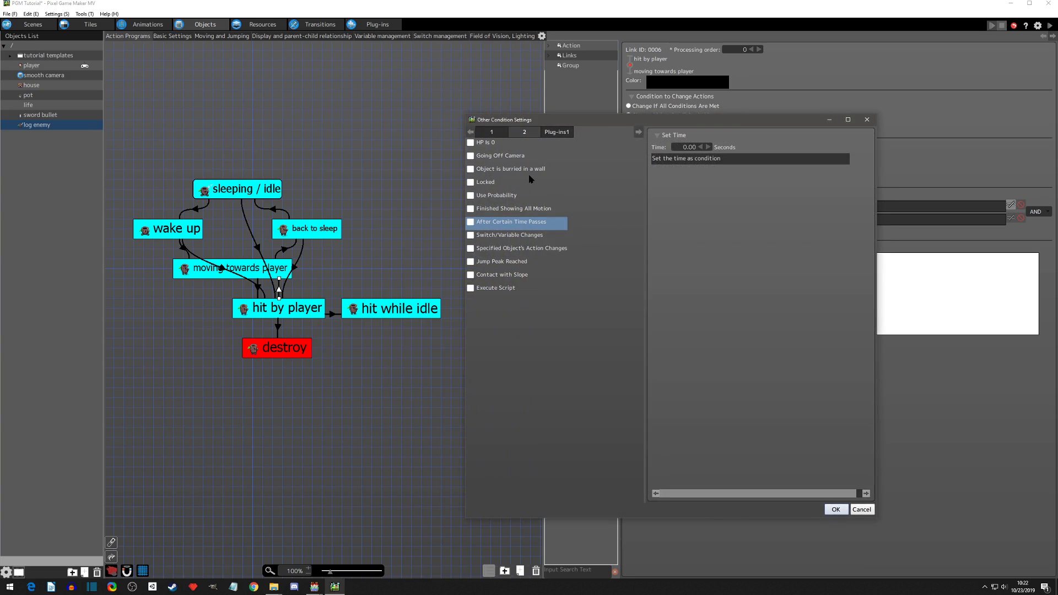
pyautogui.click(500, 134)
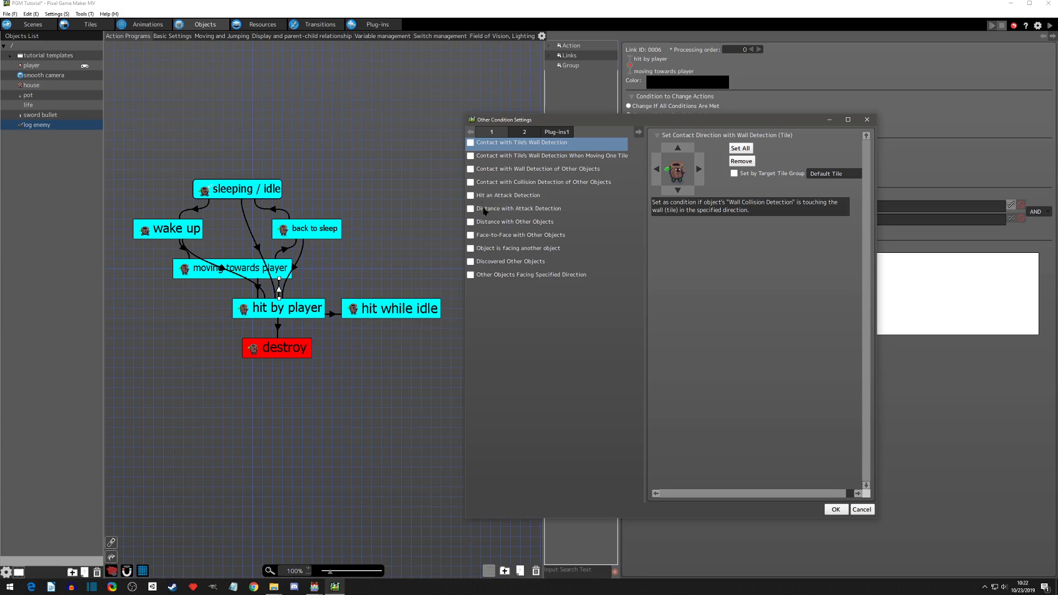
pyautogui.click(524, 132)
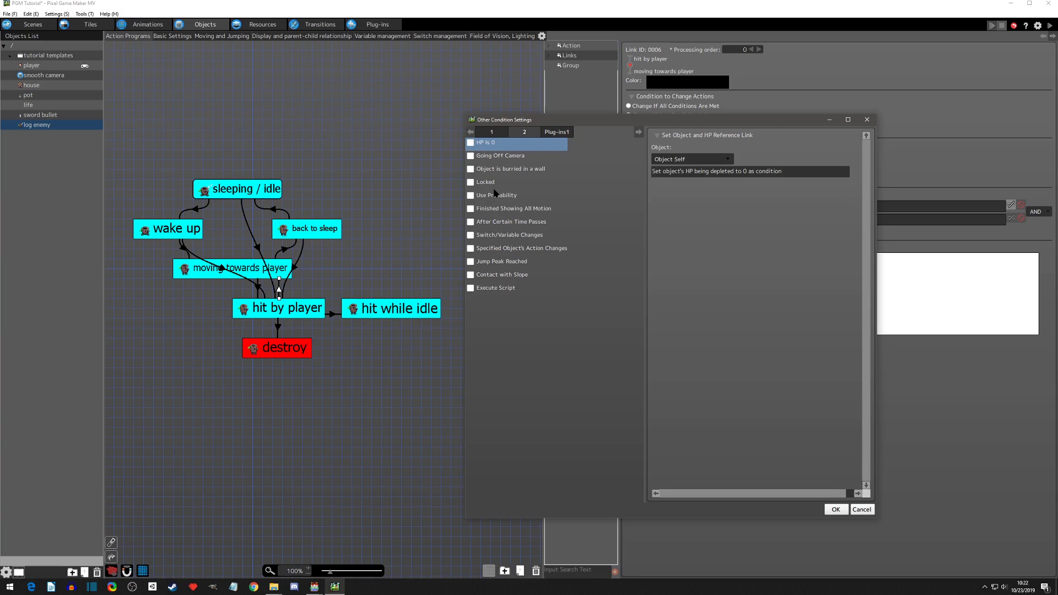
pyautogui.click(506, 236)
pyautogui.click(471, 236)
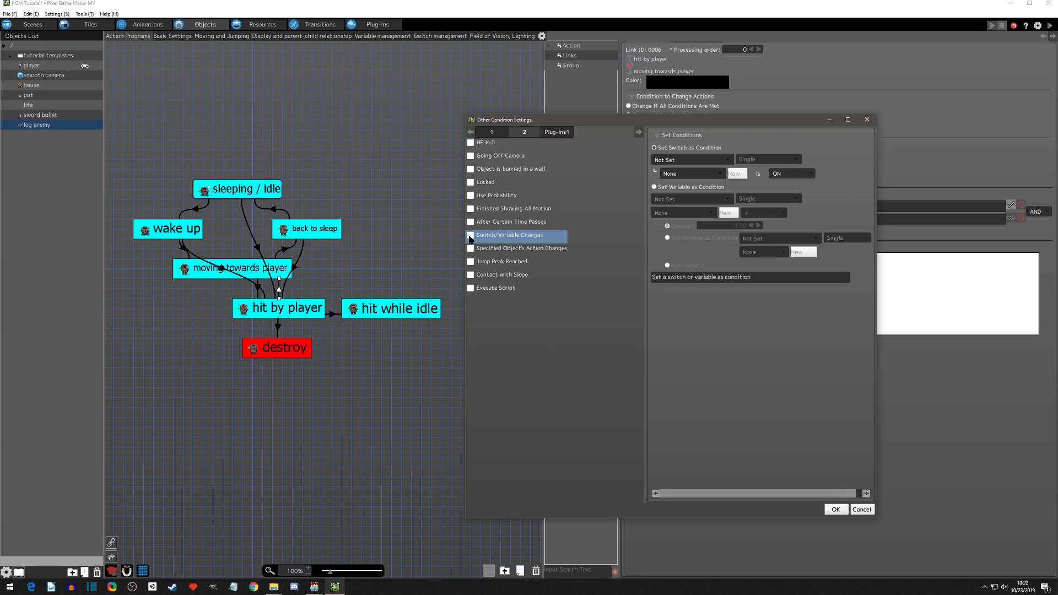
pyautogui.click(689, 160)
pyautogui.click(683, 170)
pyautogui.click(690, 174)
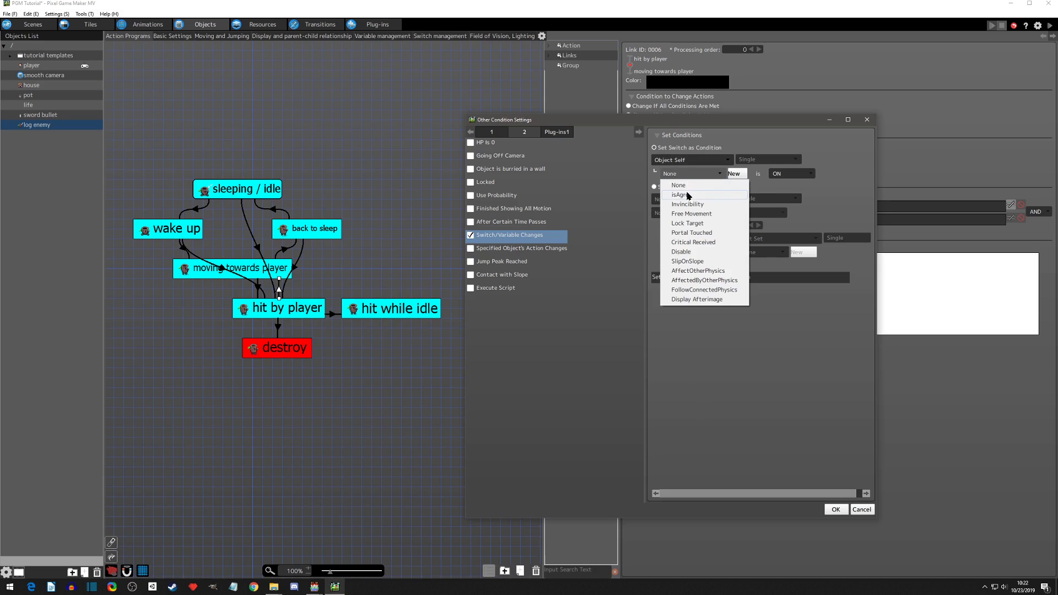
pyautogui.click(688, 196)
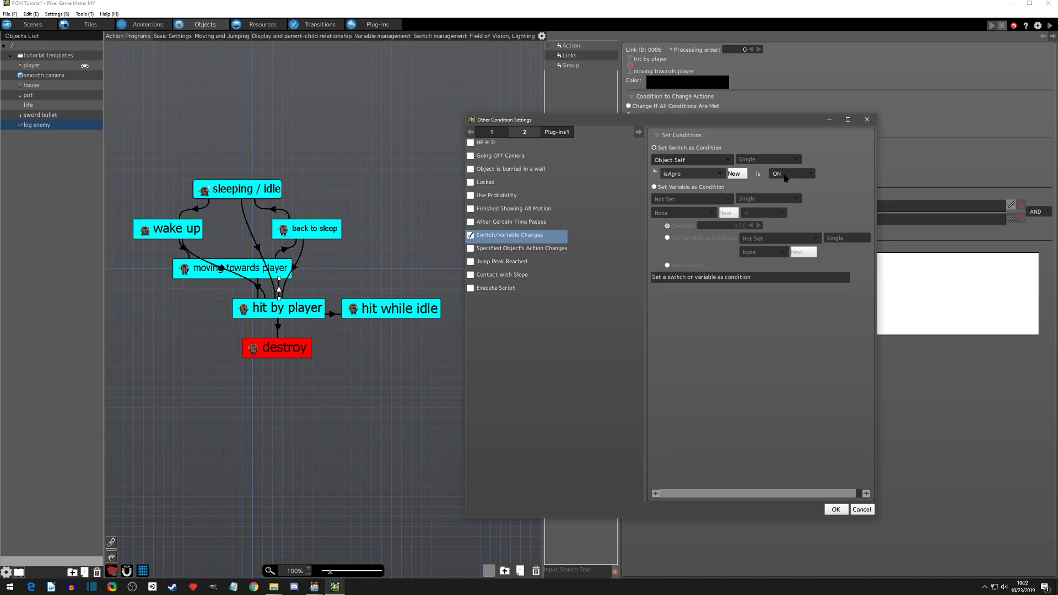
pyautogui.click(836, 509)
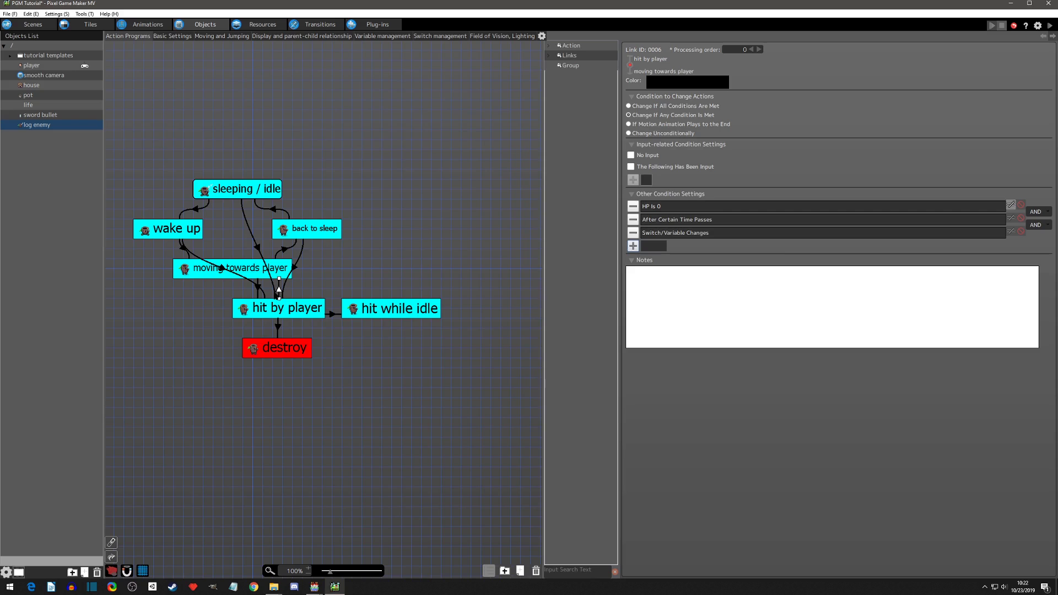
# - Review the isAgro settings of moving towards player and back to sleep, and the conditions on the links into and out of hit by player
pyautogui.click(270, 273)
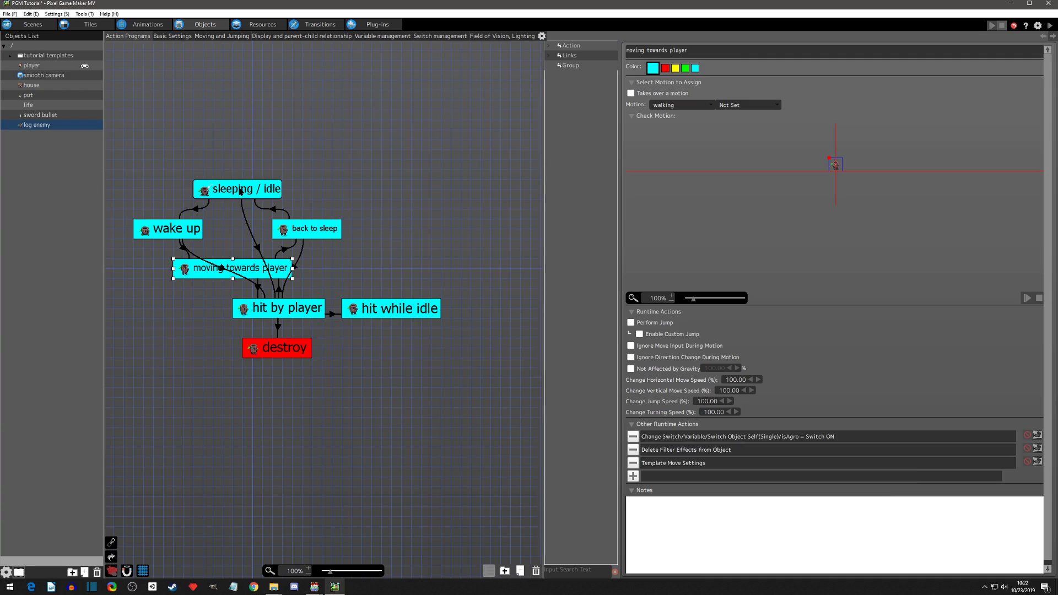
pyautogui.click(333, 316)
pyautogui.click(257, 247)
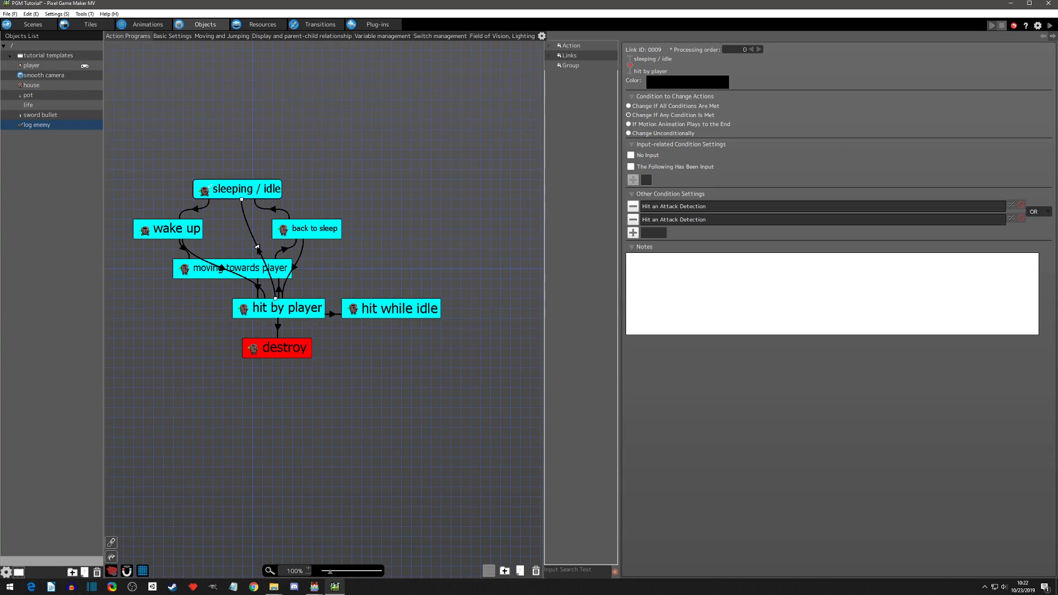
pyautogui.click(310, 234)
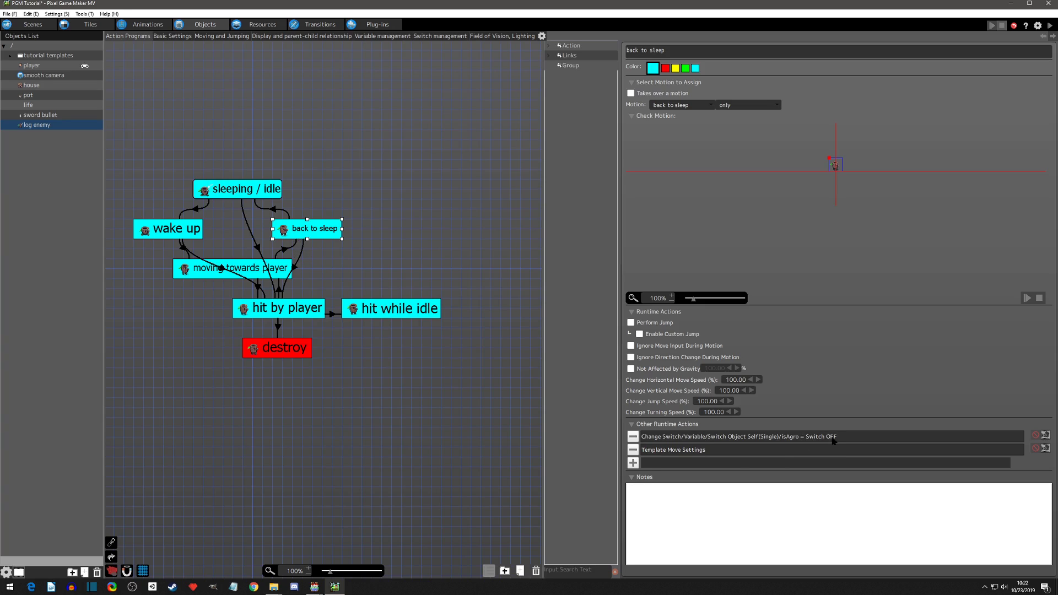
pyautogui.click(294, 268)
pyautogui.click(257, 247)
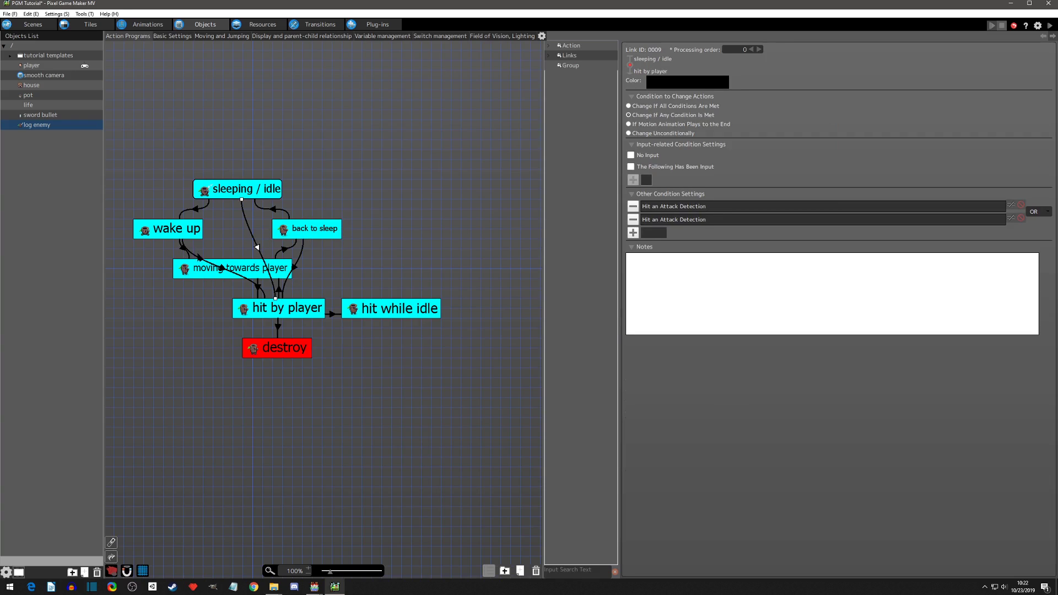
pyautogui.click(288, 309)
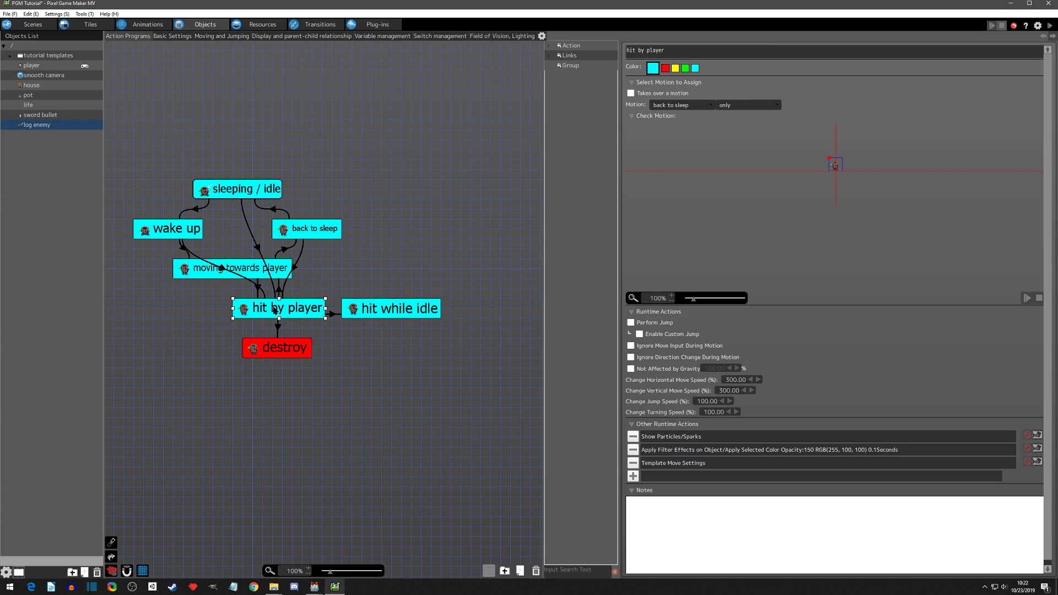
pyautogui.click(332, 314)
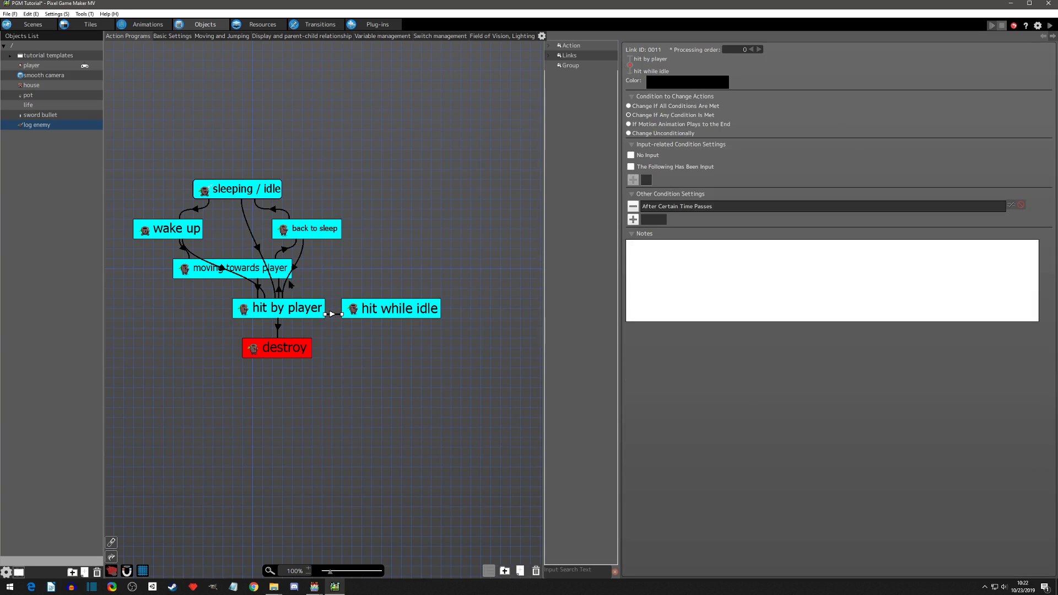
# - Replace the condition on the link to hit while idle with copies of the three conditions from the link to moving towards player
pyautogui.click(280, 291)
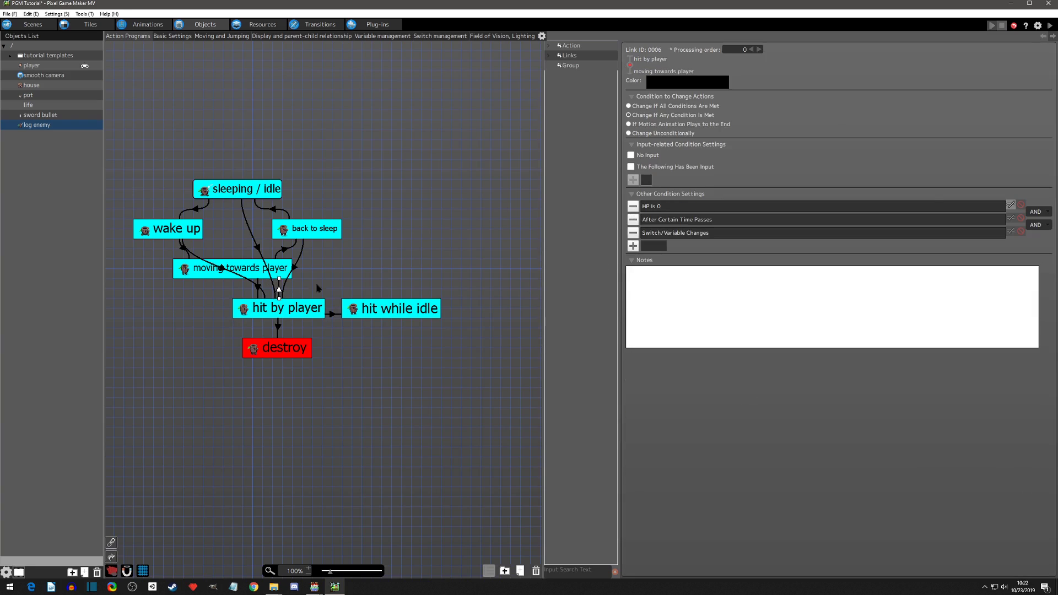
pyautogui.click(679, 208)
pyautogui.keyDown('shift'); pyautogui.click(683, 234); pyautogui.keyUp('shift')
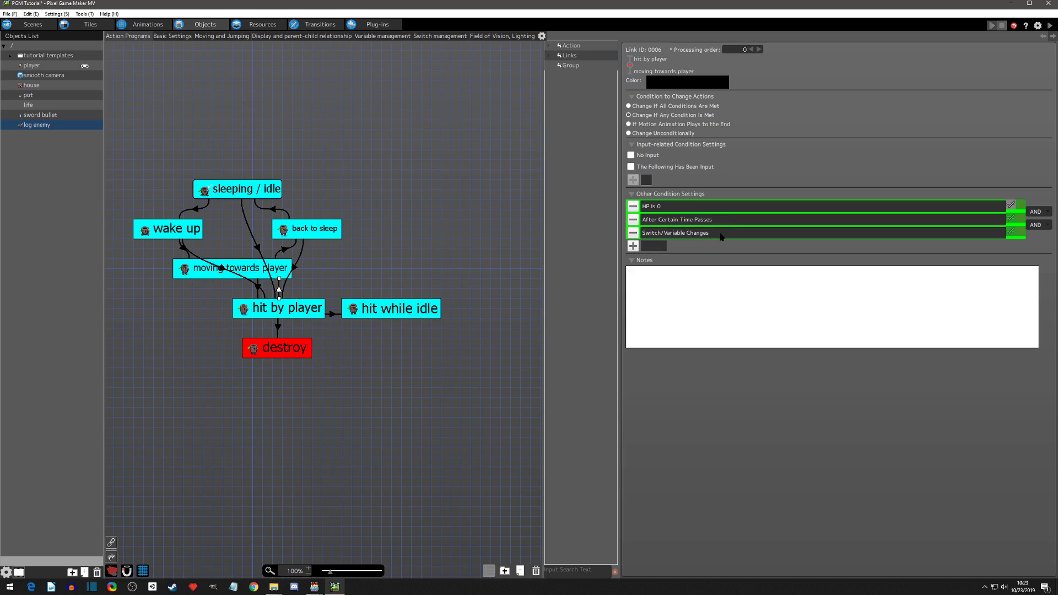
pyautogui.click(334, 315)
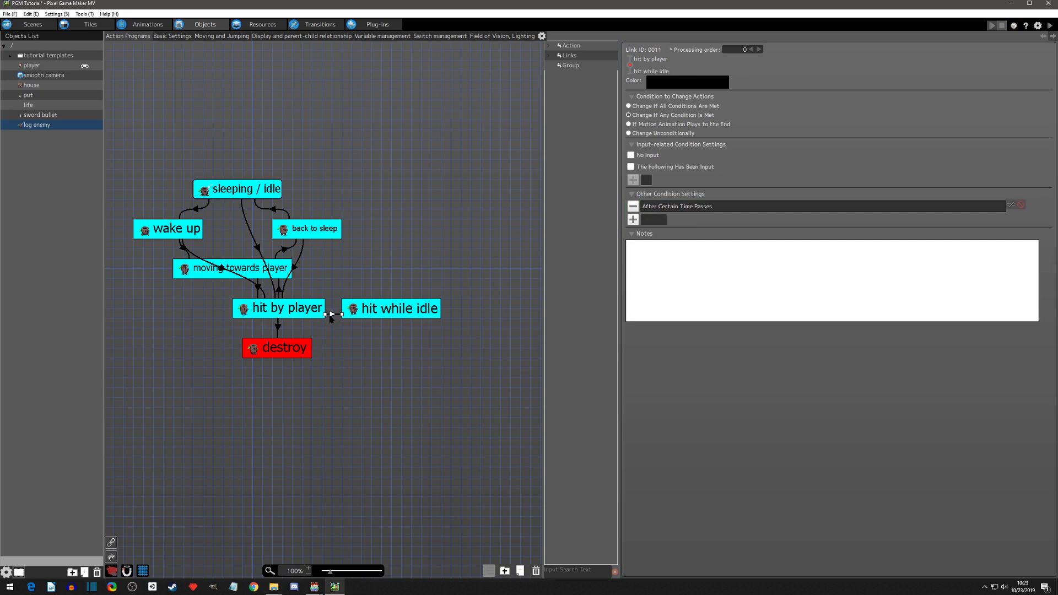
pyautogui.click(633, 209)
pyautogui.hotkey('ctrl', 'v')
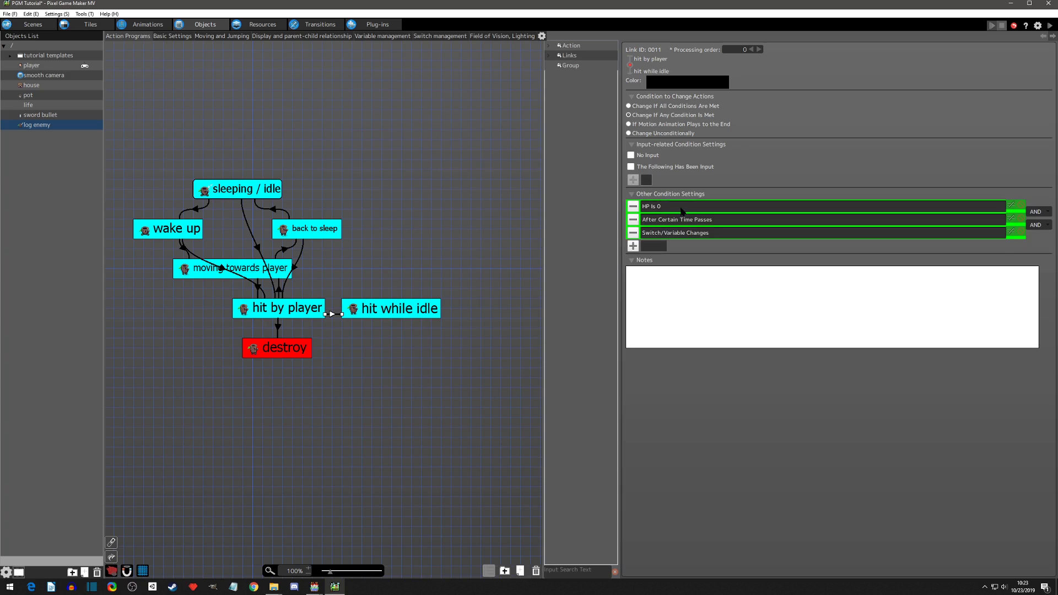
# - Invert the HP Is 0 condition on the link to hit while idle, matching the link to moving towards player
pyautogui.click(682, 209)
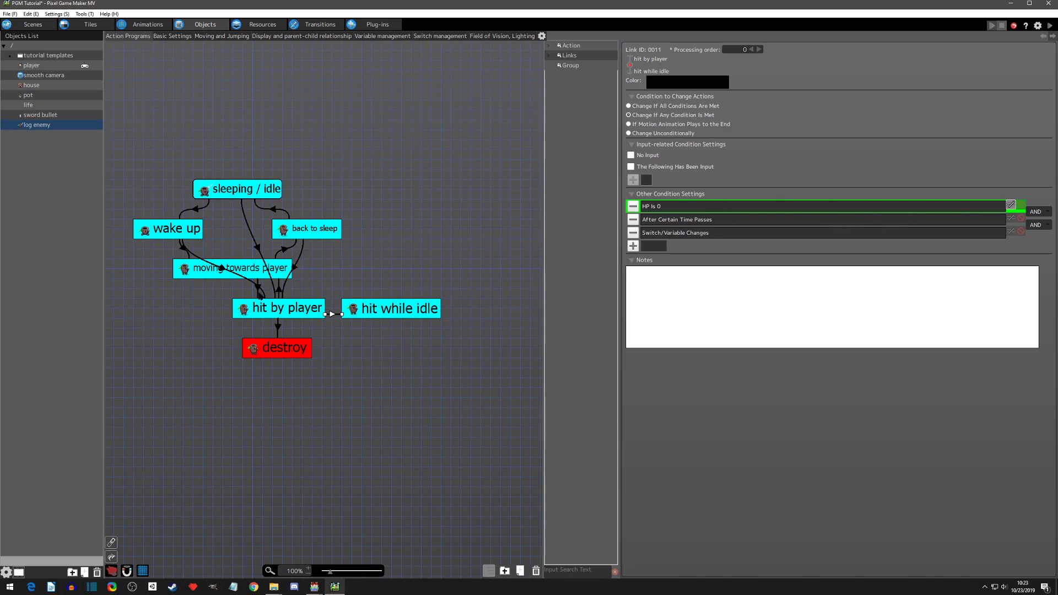
pyautogui.click(284, 290)
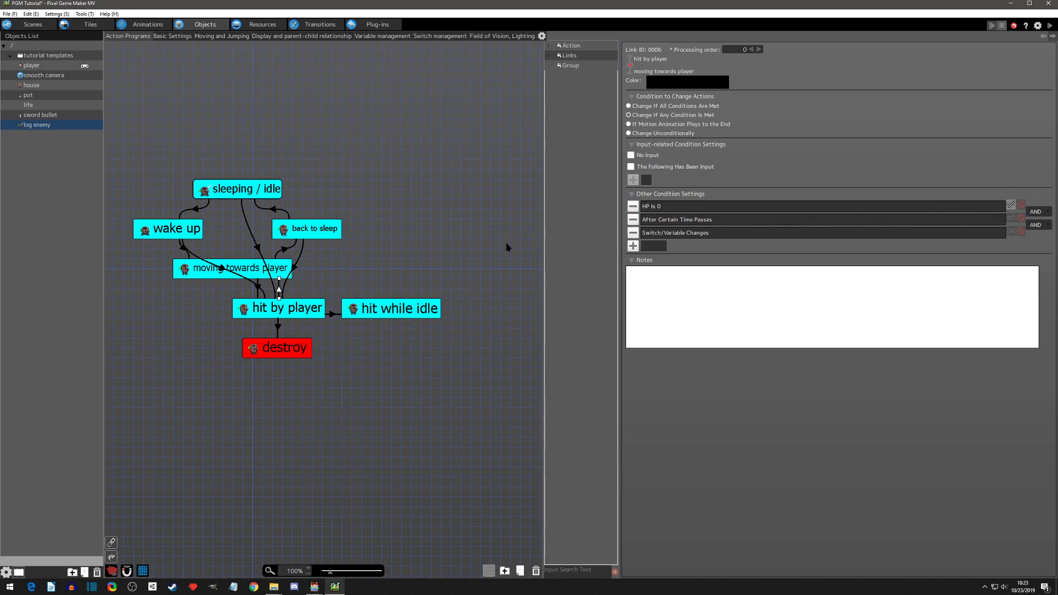
pyautogui.click(332, 315)
pyautogui.click(1010, 205)
# - Check the isAgro switch condition on the link from hit by player to moving towards player
pyautogui.click(279, 287)
pyautogui.doubleClick(751, 232)
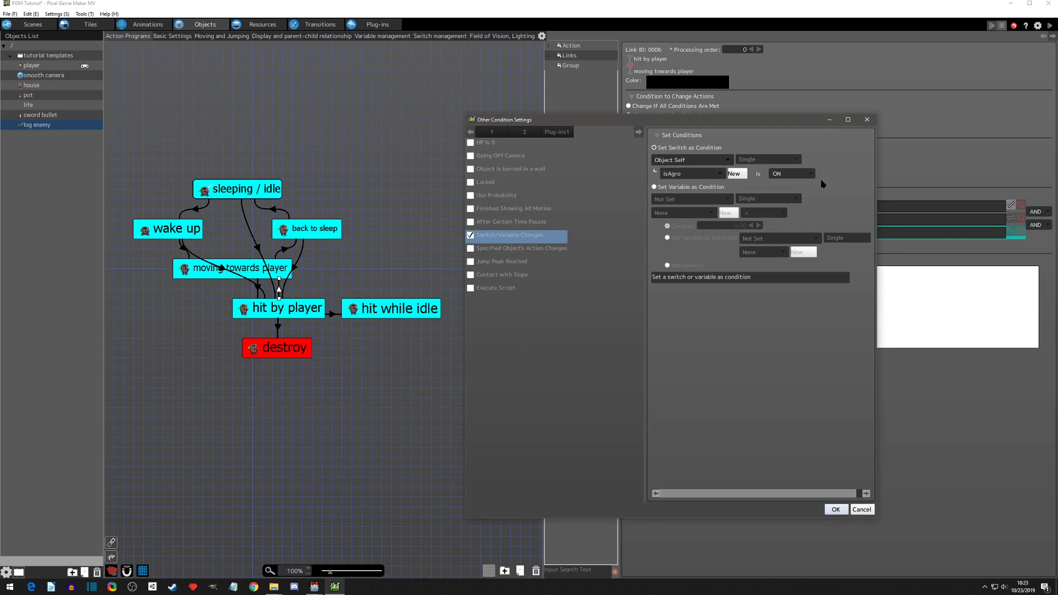
pyautogui.click(867, 120)
# - Set the isAgro switch condition to OFF on the link from hit by player to hit while idle
pyautogui.click(379, 312)
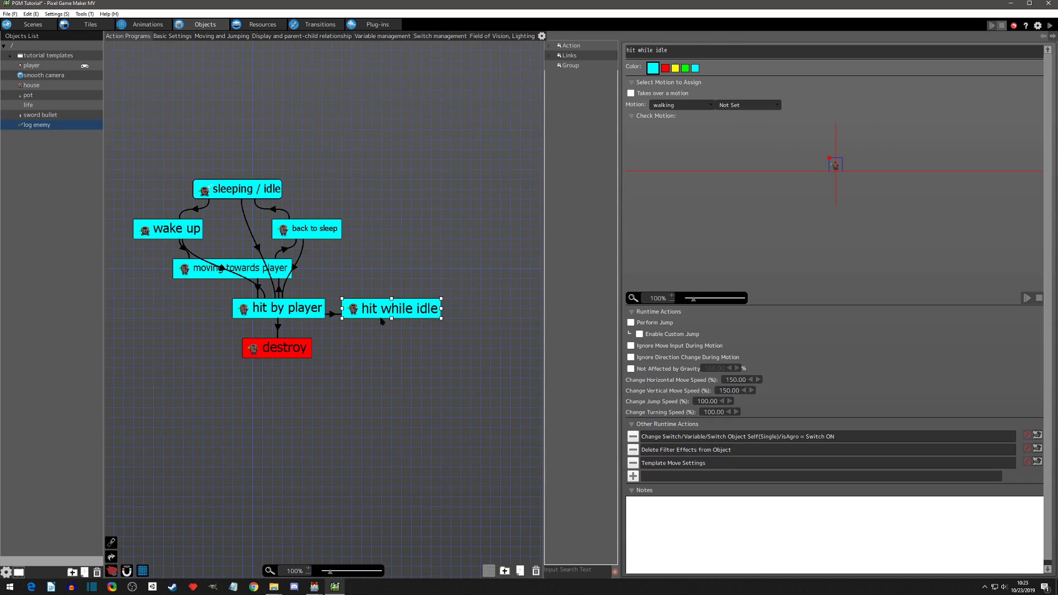
pyautogui.click(334, 317)
pyautogui.doubleClick(717, 234)
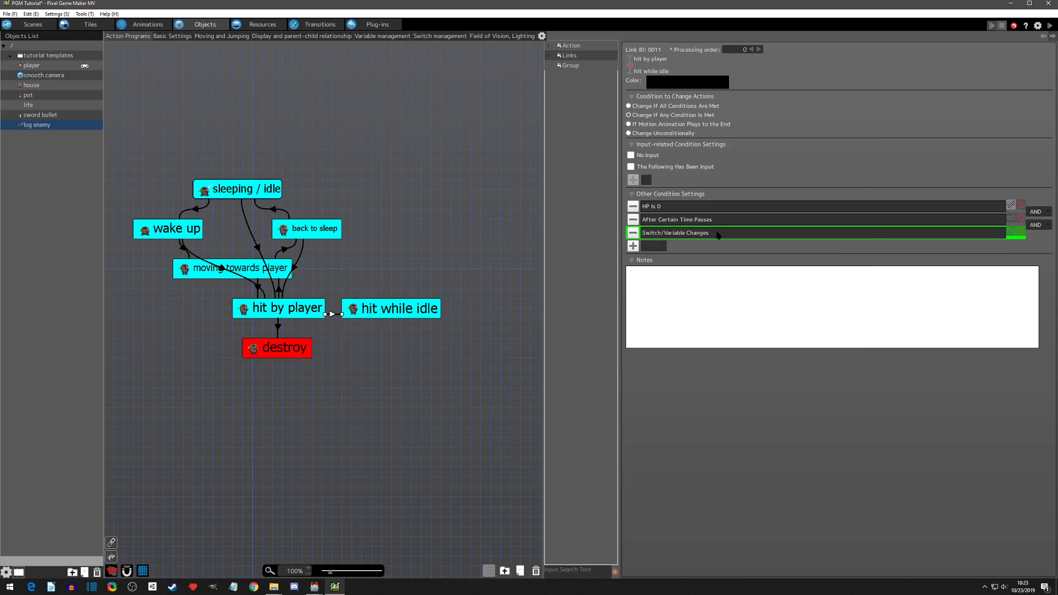
pyautogui.click(789, 175)
pyautogui.click(789, 193)
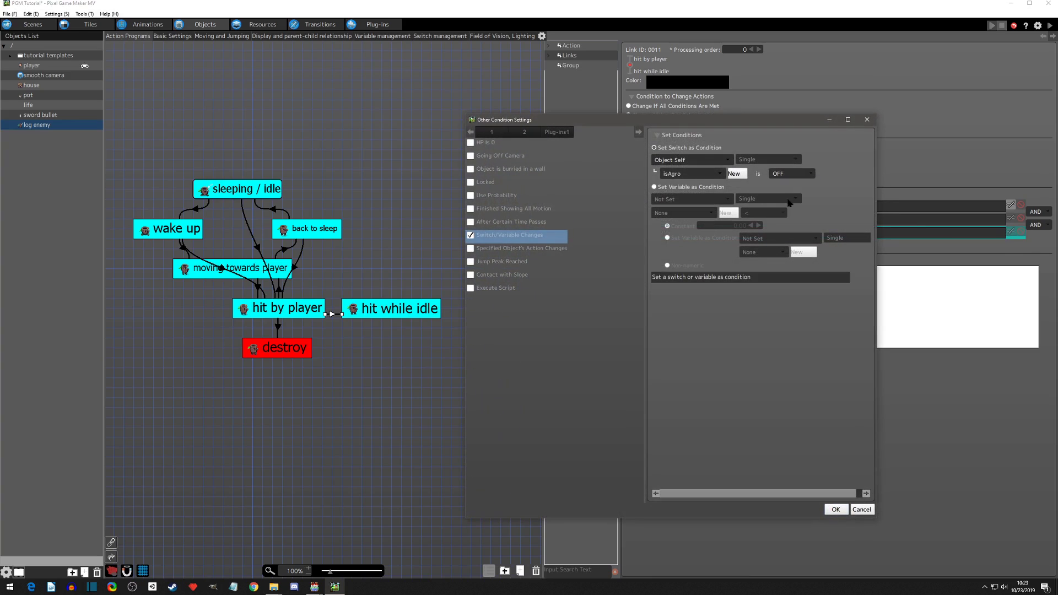
pyautogui.click(836, 509)
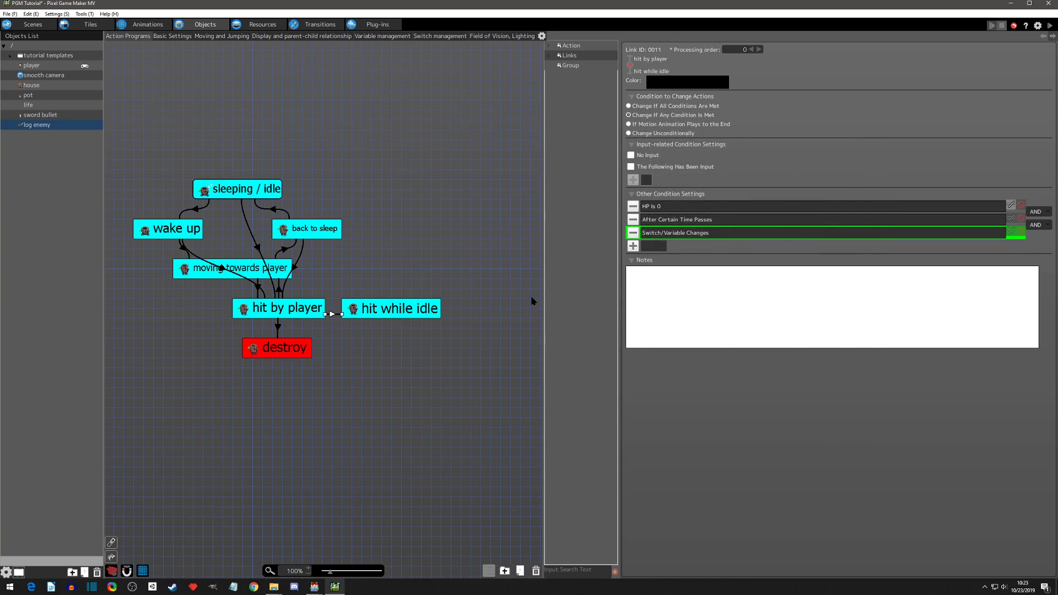
# - Compare hit while idle with moving towards player, and add a link from hit while idle to moving towards player
pyautogui.click(362, 313)
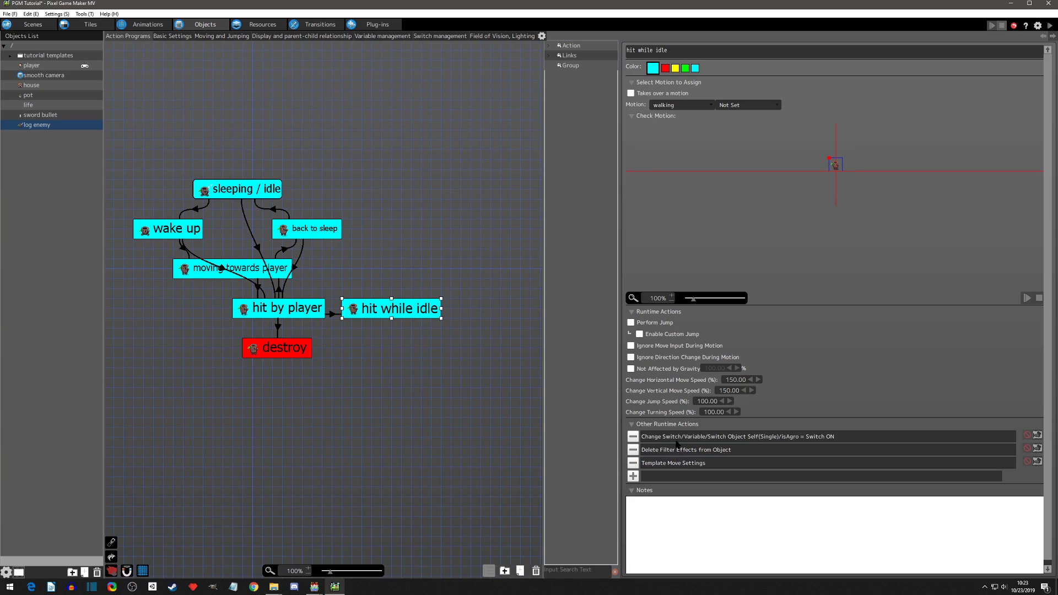
pyautogui.click(252, 272)
pyautogui.click(389, 310)
pyautogui.rightClick(371, 315)
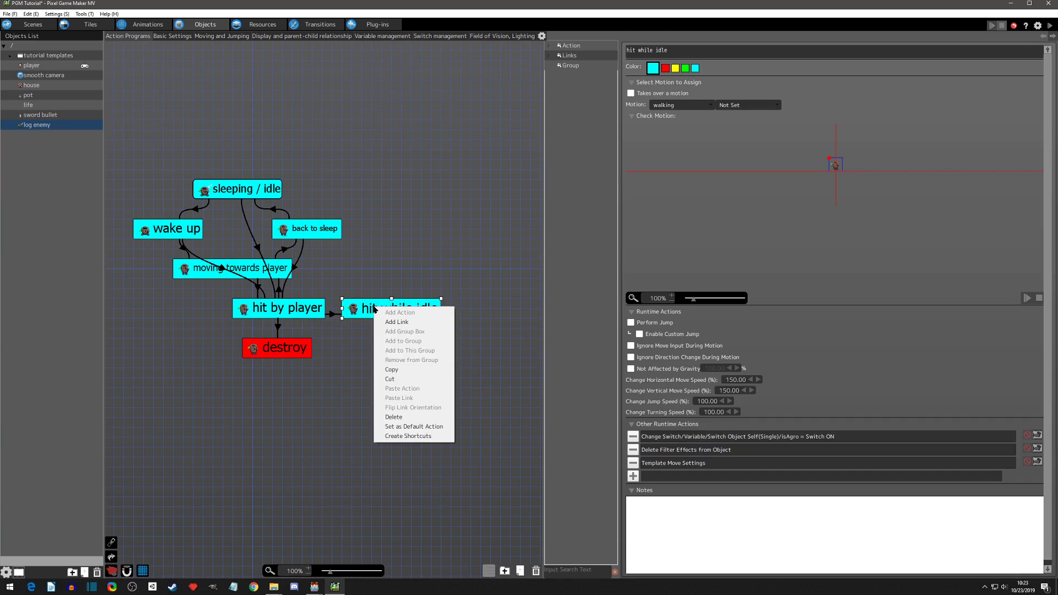
pyautogui.click(396, 323)
pyautogui.click(315, 312)
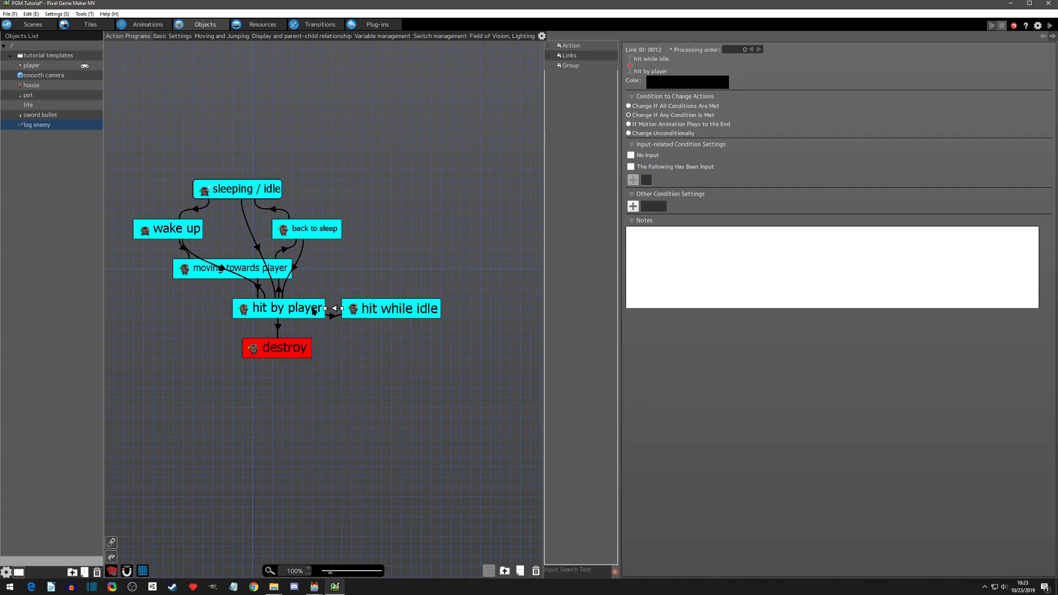
pyautogui.moveTo(333, 308); pyautogui.dragTo(291, 274)
# - Add an After Certain Time Passes condition of 2 seconds to the link from hit while idle to moving towards player
pyautogui.click(633, 207)
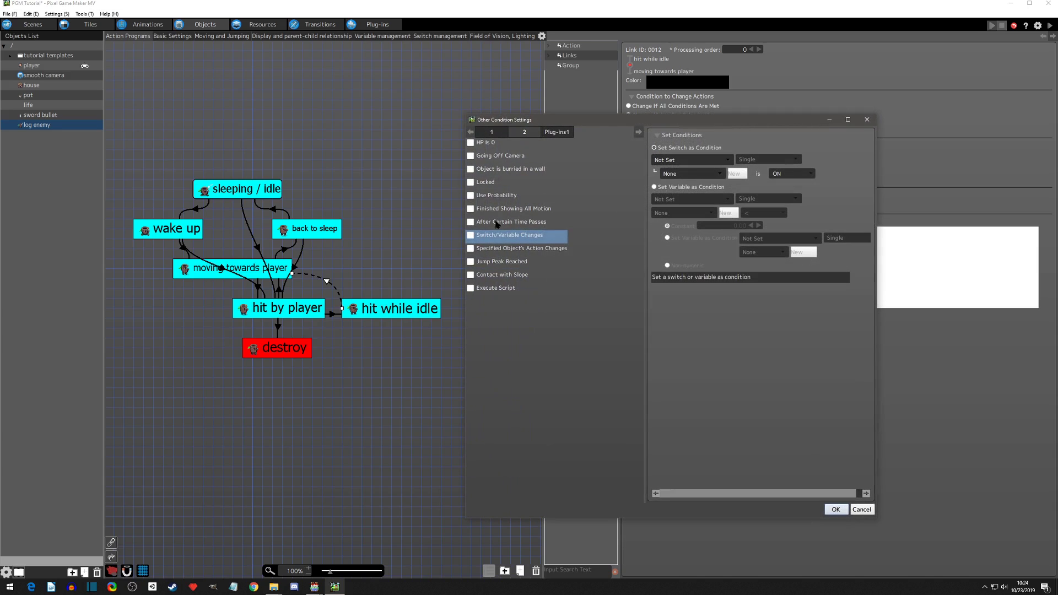
pyautogui.click(496, 223)
pyautogui.click(686, 145)
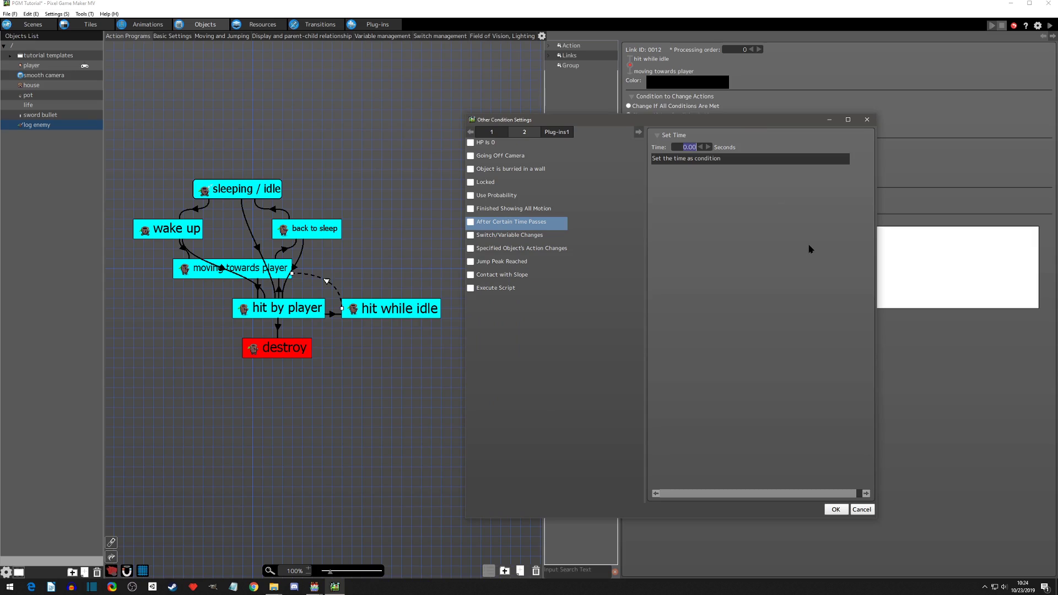
pyautogui.write('2')
pyautogui.click(835, 509)
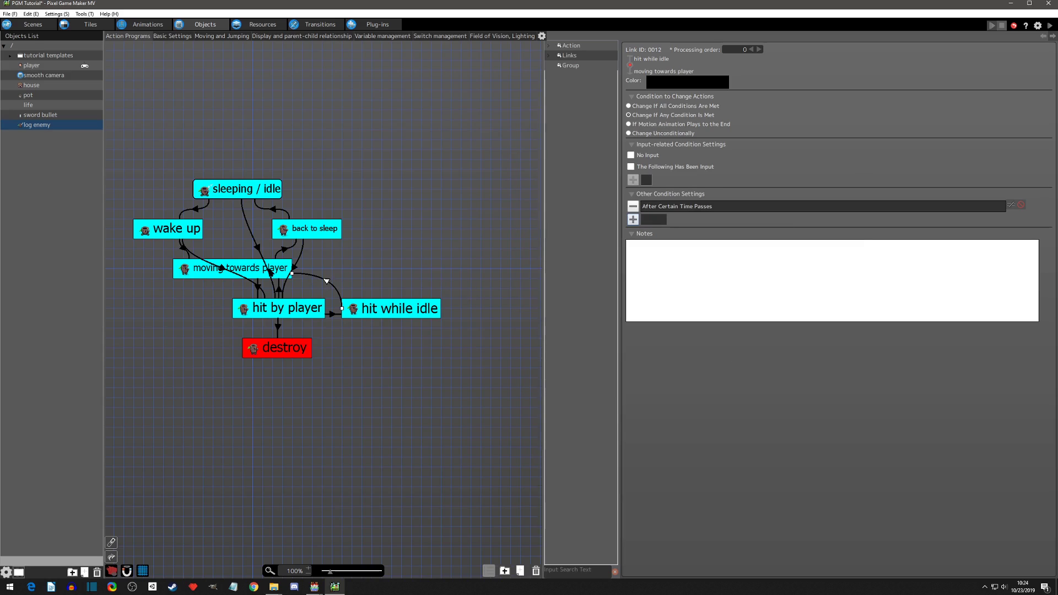
# - Review the moving towards player, hit by player and back to sleep actions, and the link from moving towards player to back to sleep
pyautogui.click(277, 272)
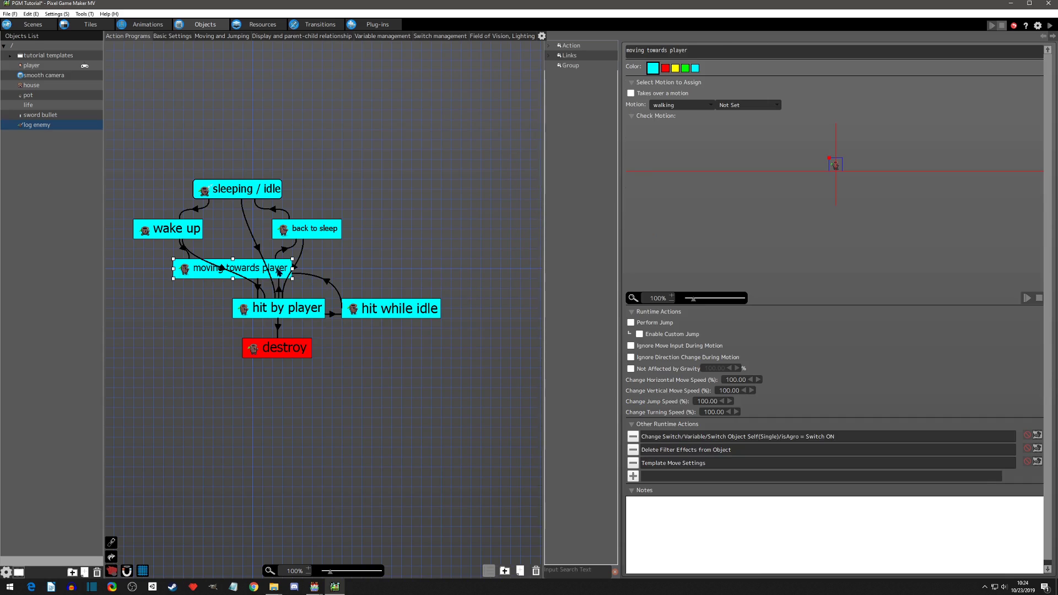
pyautogui.click(284, 254)
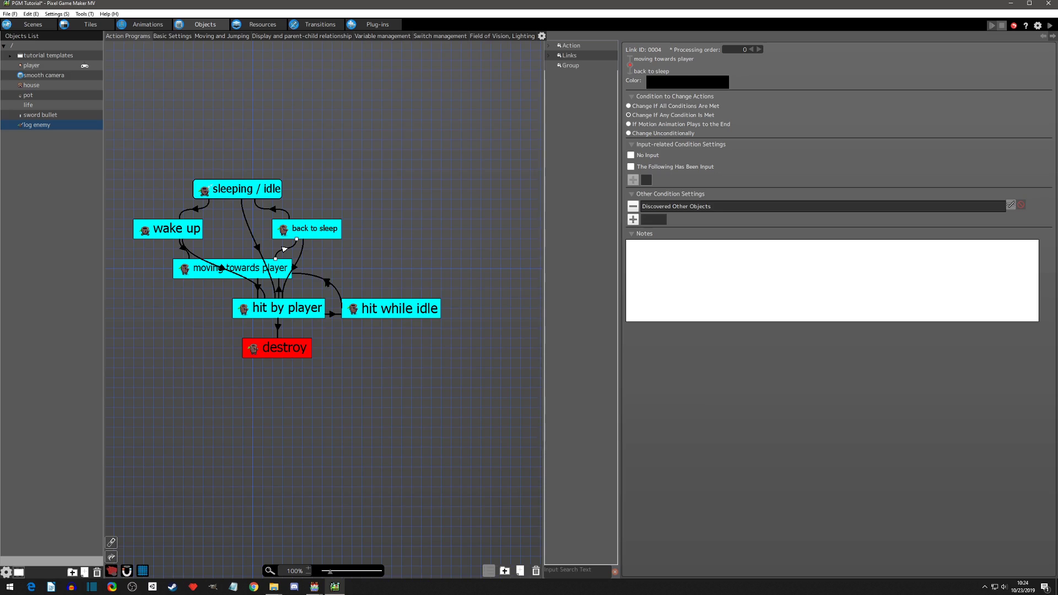
pyautogui.click(283, 274)
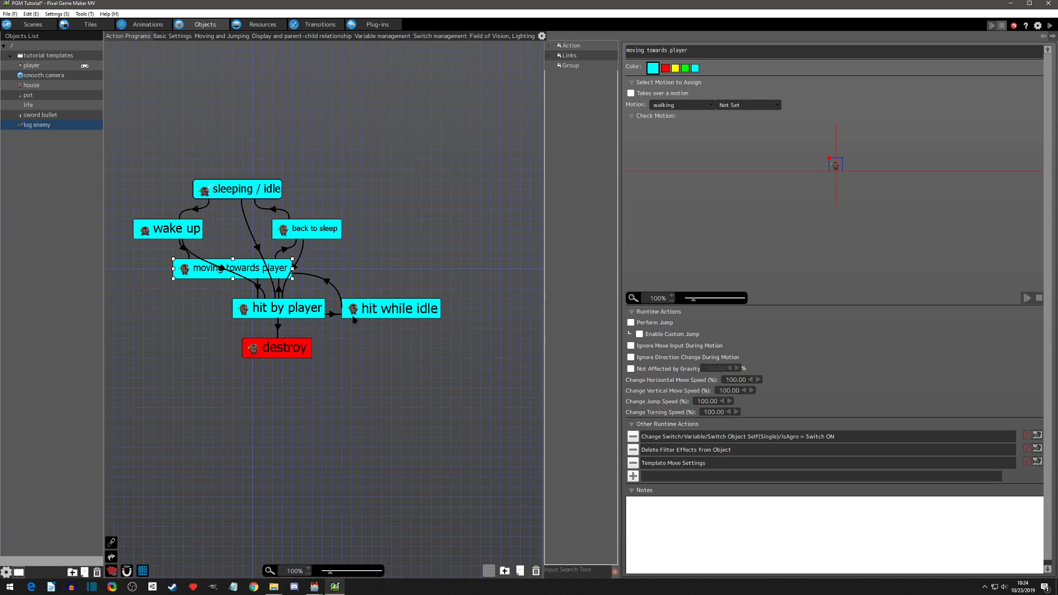
pyautogui.click(321, 309)
pyautogui.click(284, 268)
pyautogui.click(327, 224)
# - Start a test play and attack the sleeping log enemy from outside its view range, then retreat westward to see whether it gives chase
pyautogui.click(1050, 26)
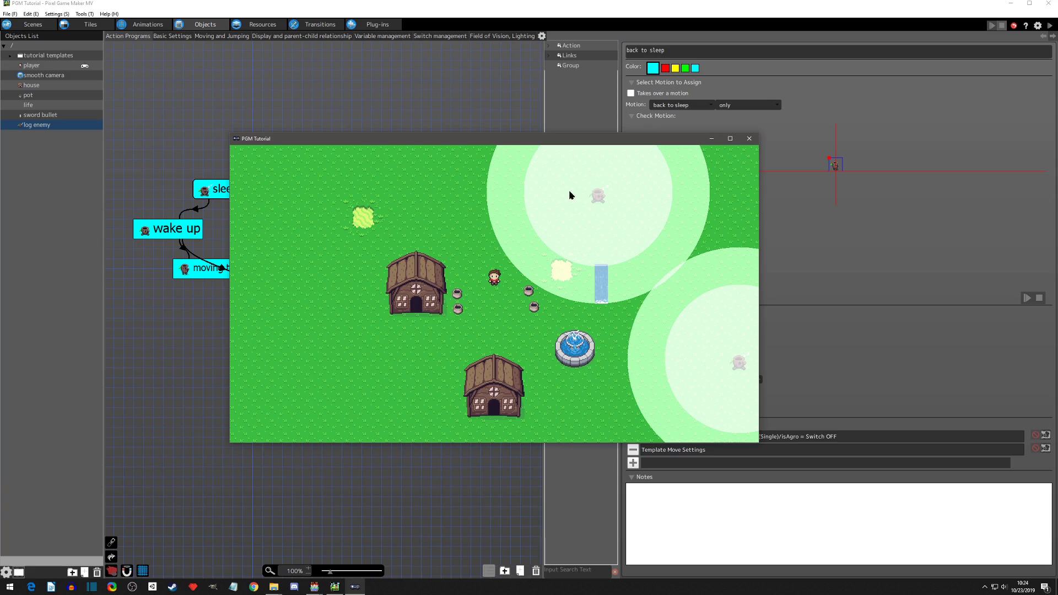
pyautogui.press('Up')
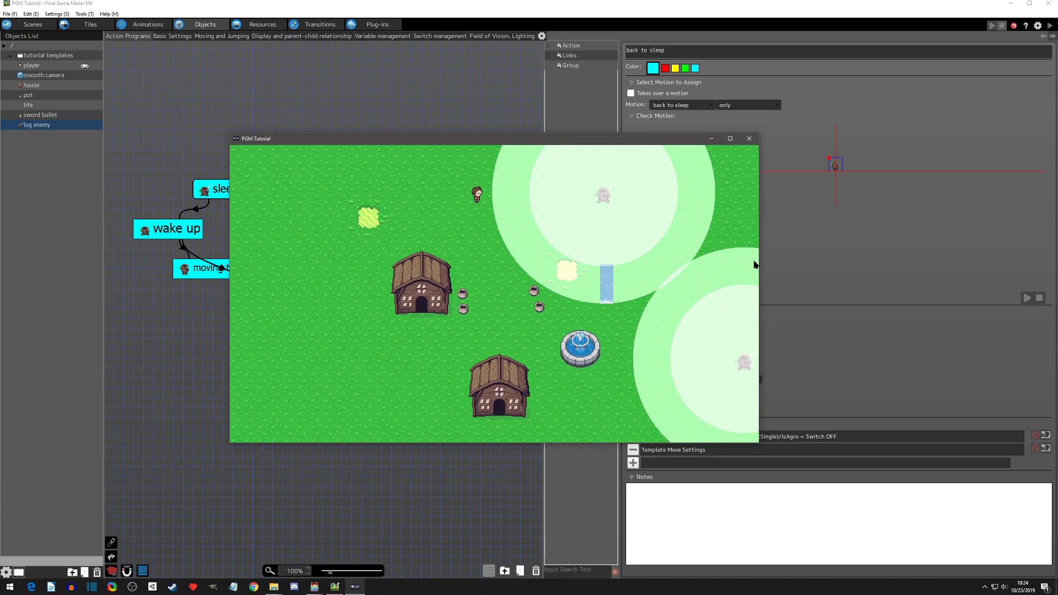
pyautogui.press('Left')
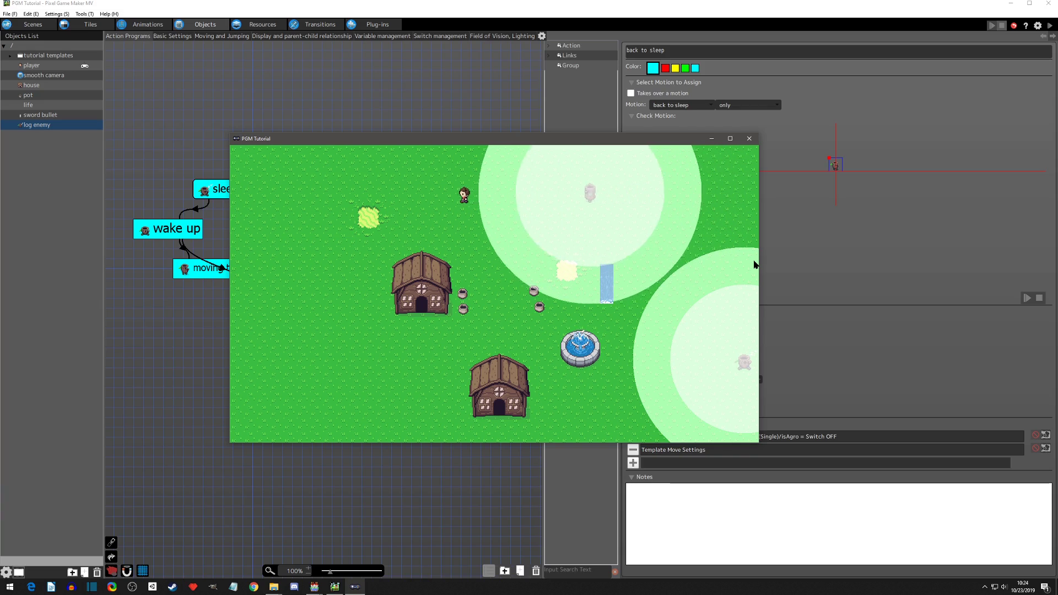
pyautogui.press('Left')
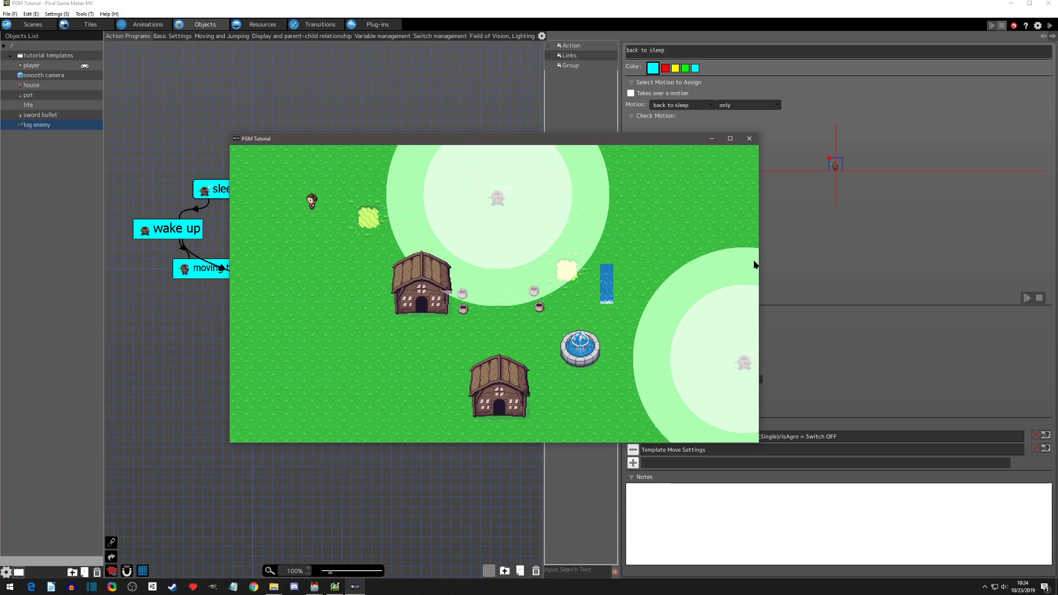
# - Test attacking the log enemy again near the western grass patch, then lure it southwest past the upper house
pyautogui.press('Right')
pyautogui.press('Right')
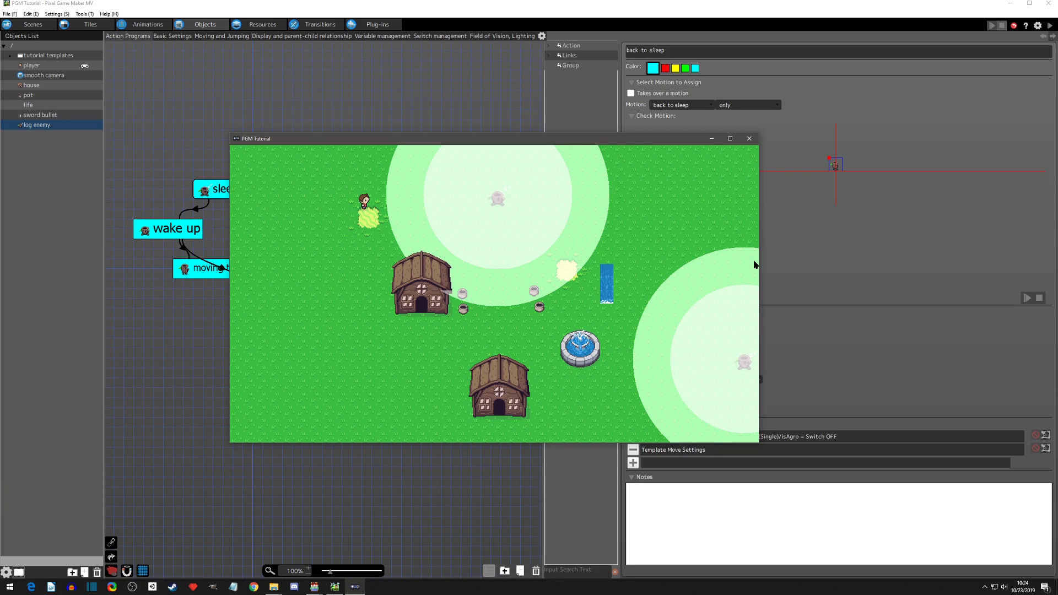
pyautogui.press('Right')
pyautogui.press('Left')
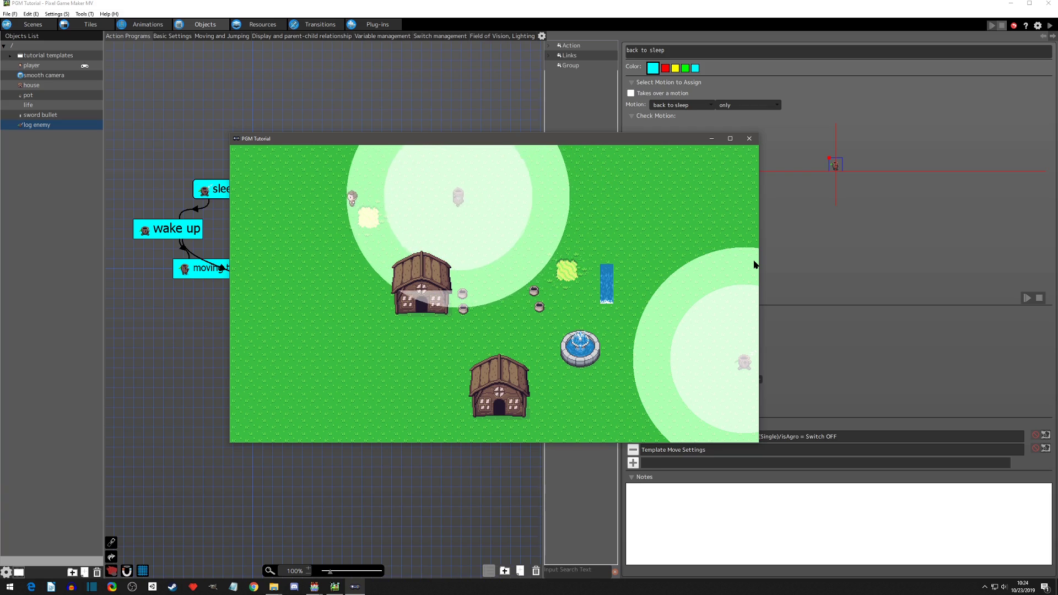
pyautogui.press('Up')
pyautogui.press('Right')
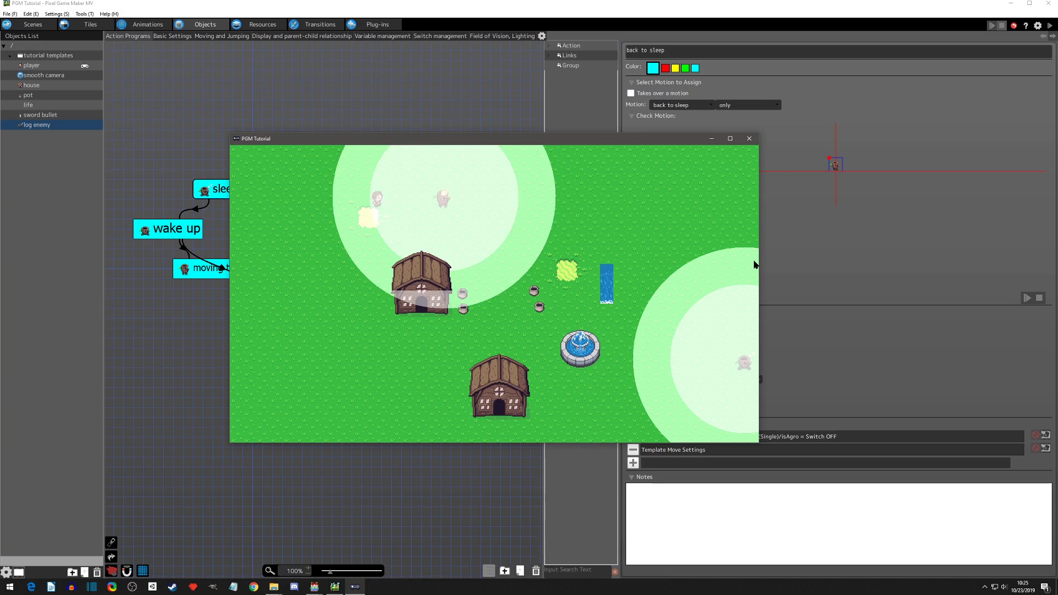
pyautogui.press('Left')
pyautogui.press('Down')
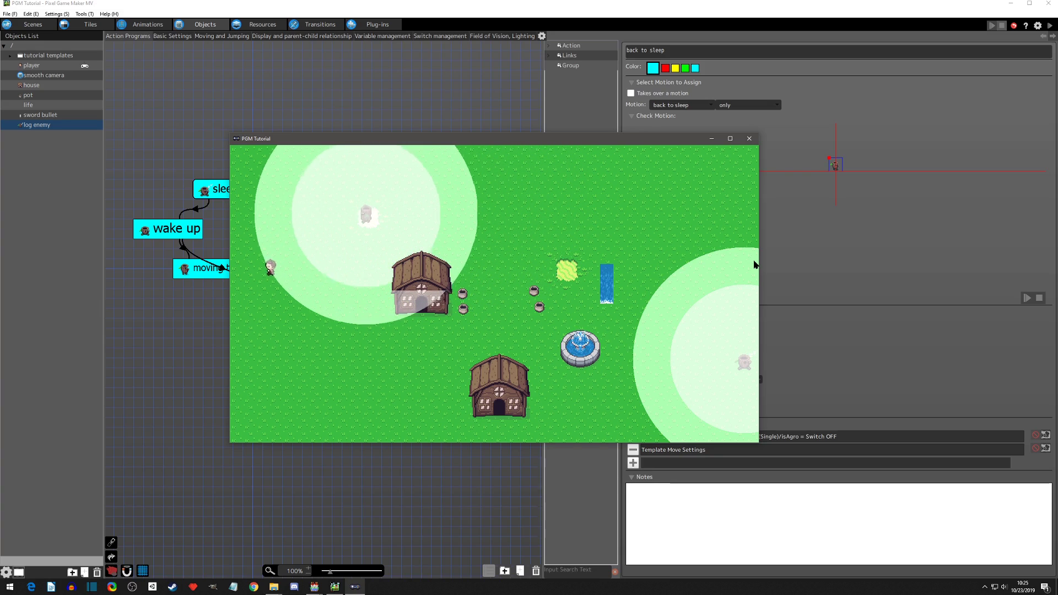
# - Test the log enemy's reaction to attacks from the south by repeatedly approaching it and retreating below the upper house
pyautogui.press('Right')
pyautogui.press('Up')
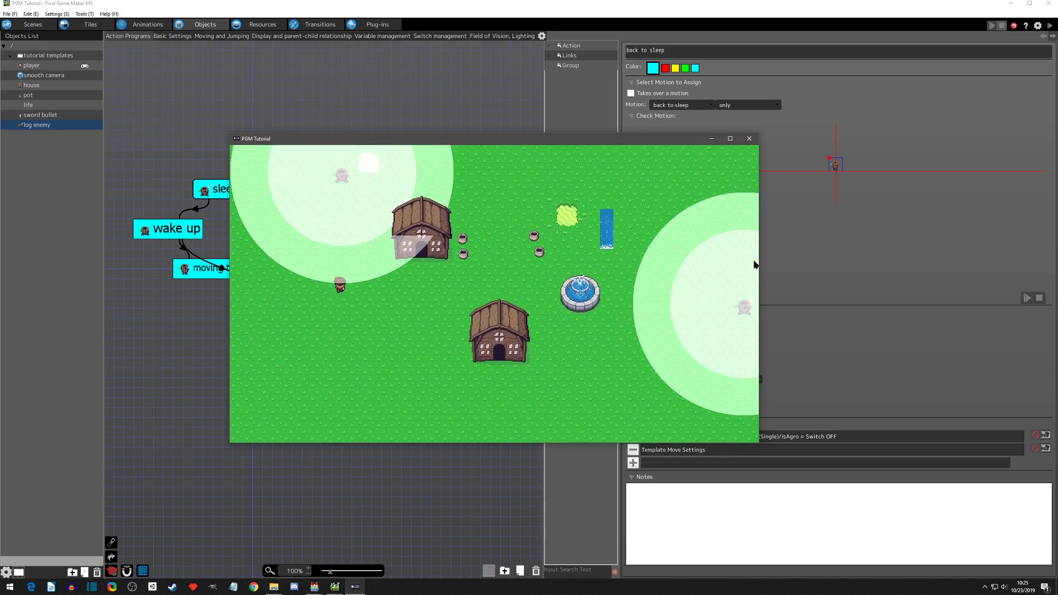
pyautogui.press('Down')
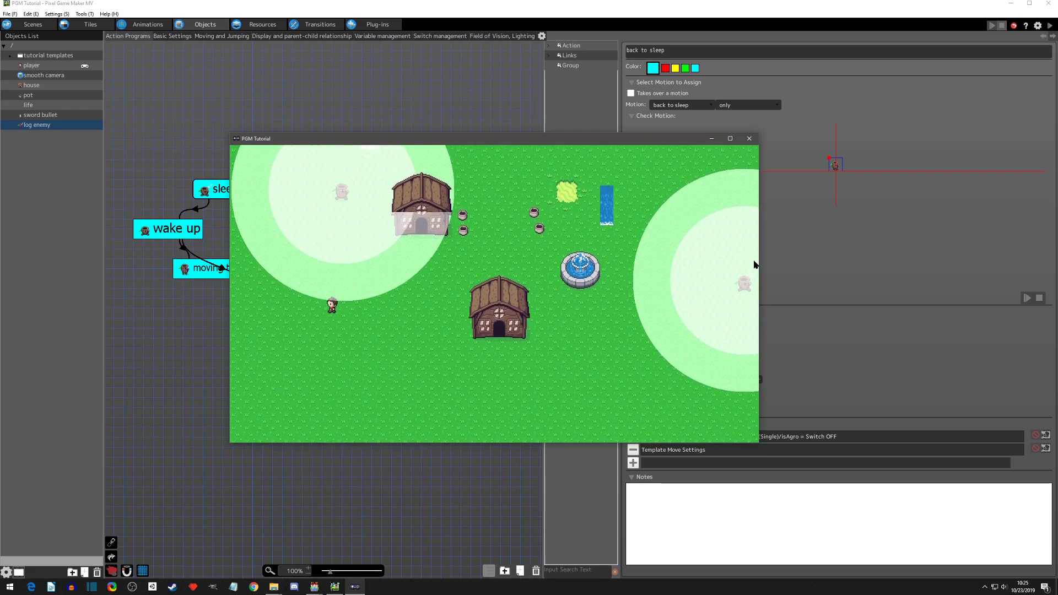
pyautogui.press('Up')
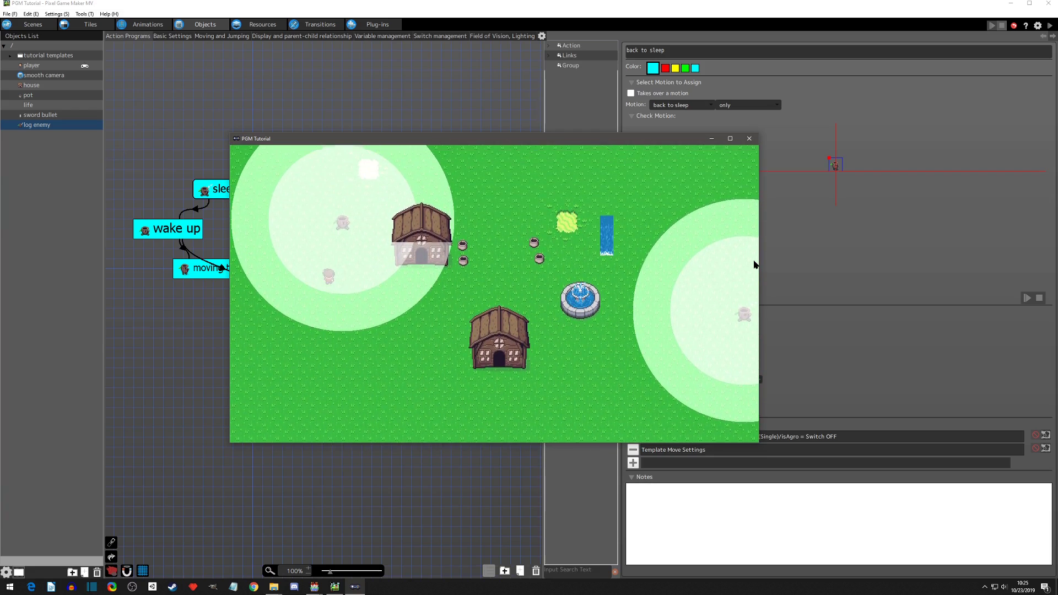
pyautogui.press('Down')
pyautogui.press('Down')
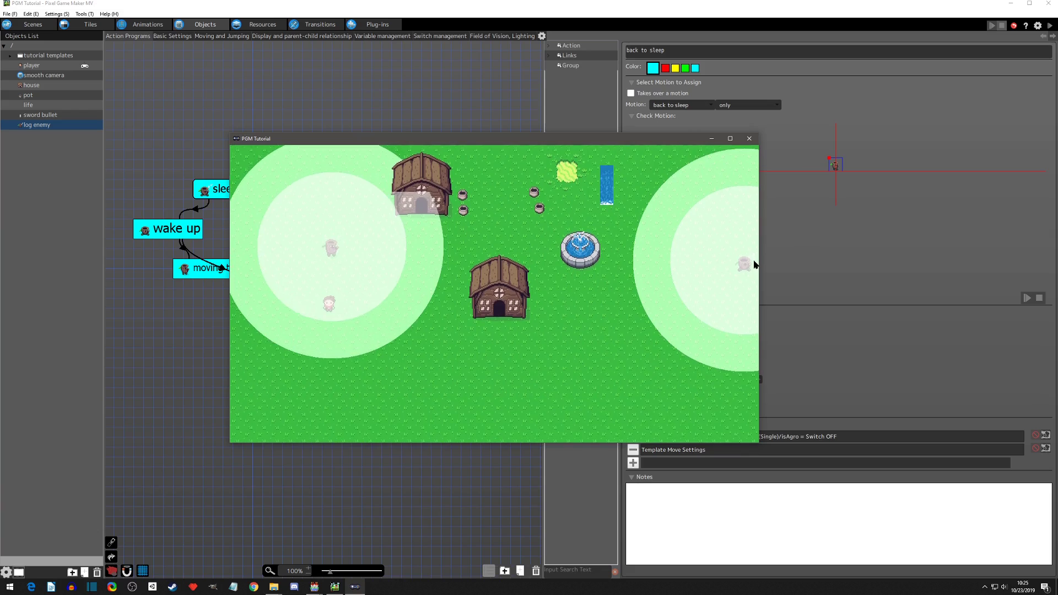
pyautogui.press('Up')
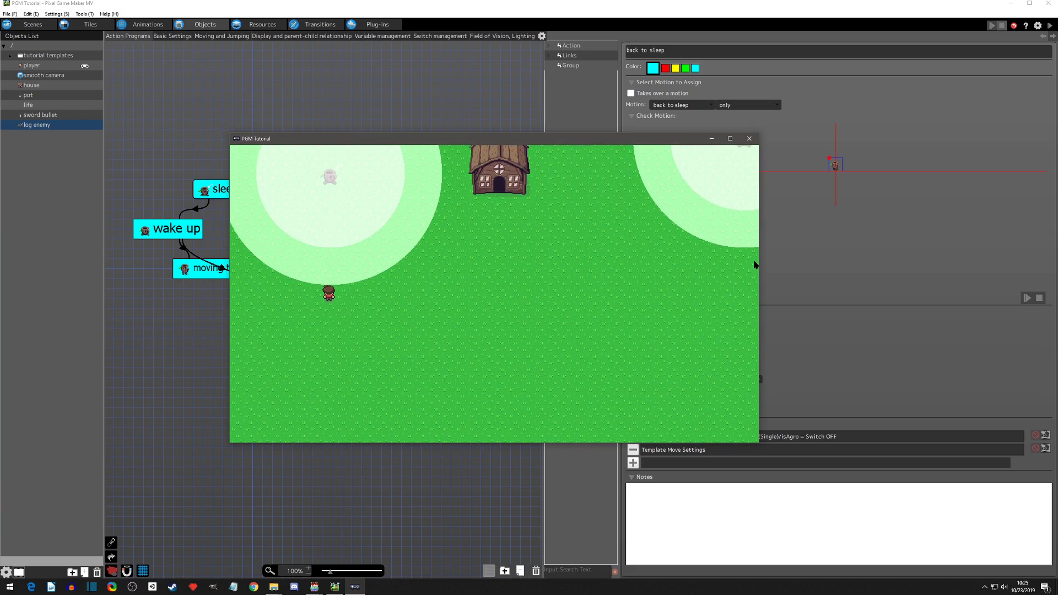
pyautogui.press('Right')
pyautogui.press('Up')
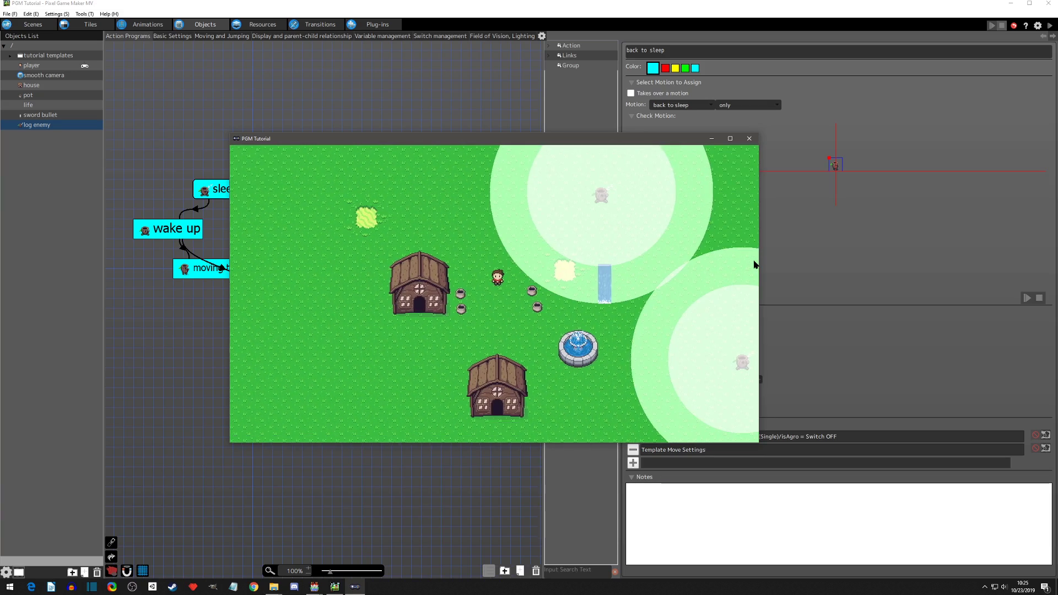
# - Repeat the test from the starting position by attacking the northern log enemy from outside its view range and luring it west
pyautogui.press('Up')
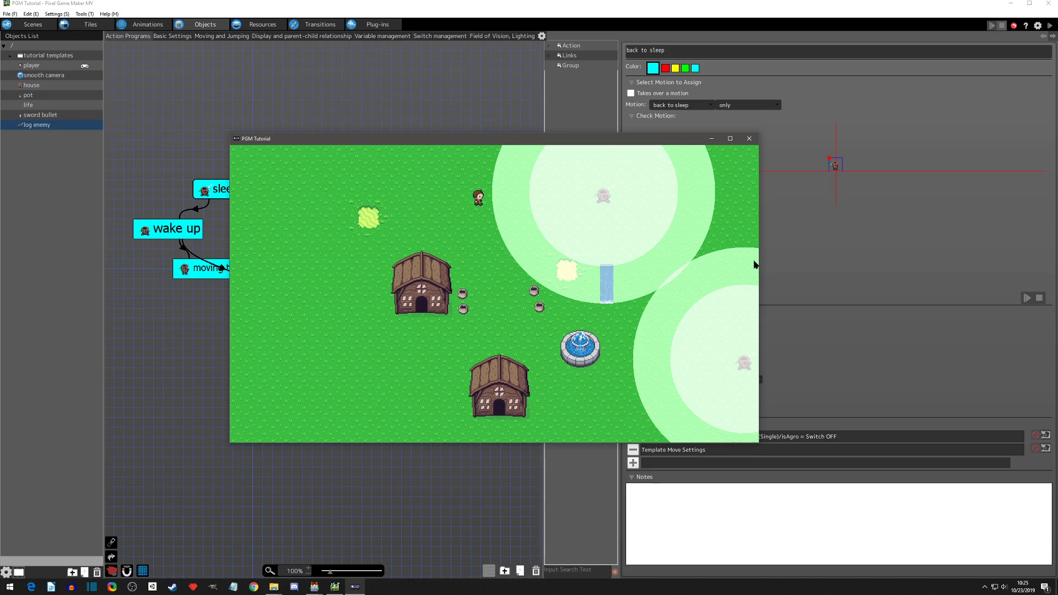
pyautogui.press('Right')
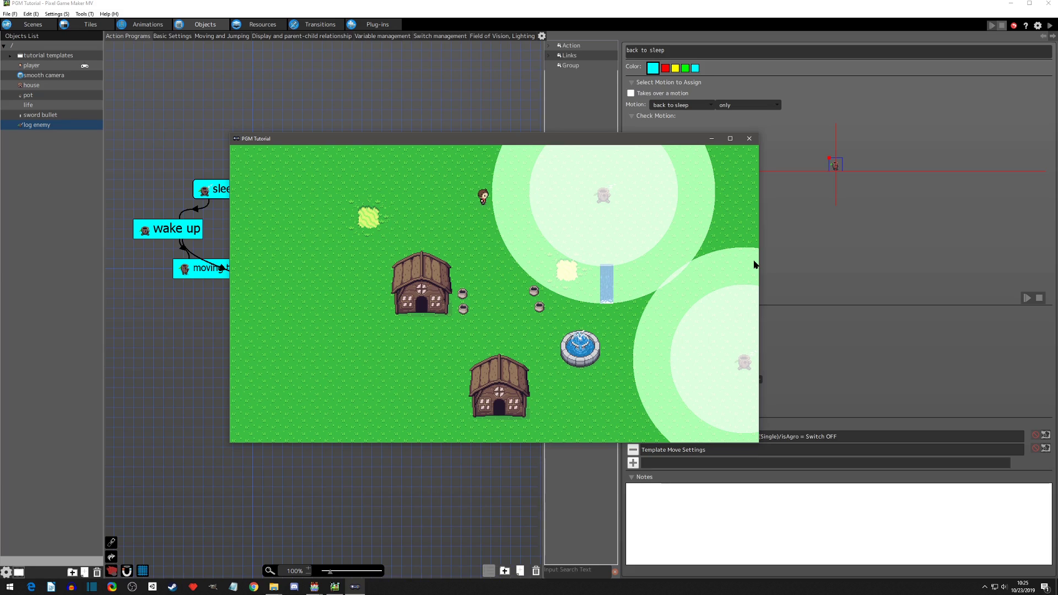
pyautogui.press('Left')
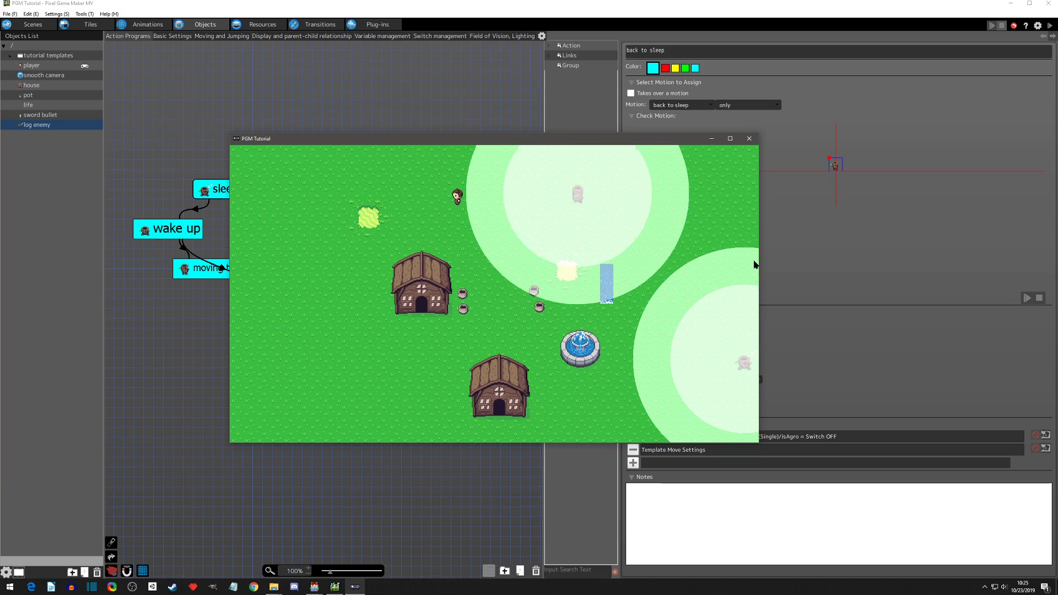
pyautogui.press('Right')
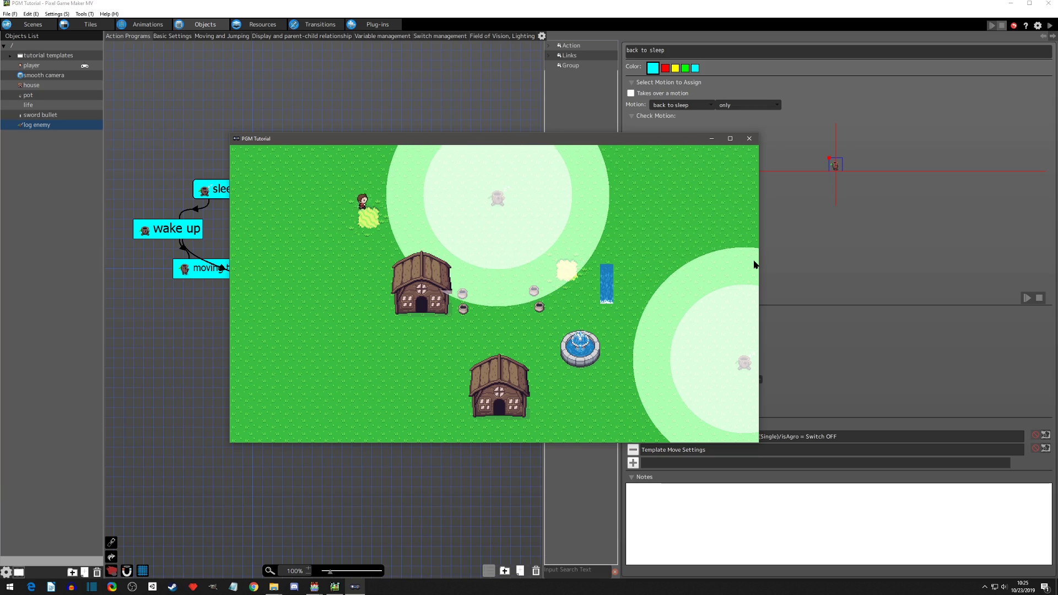
# - Attack the log enemy again beside the grass patch, outrun it towards the lower house, and end the test play
pyautogui.press('z')
pyautogui.press('Left')
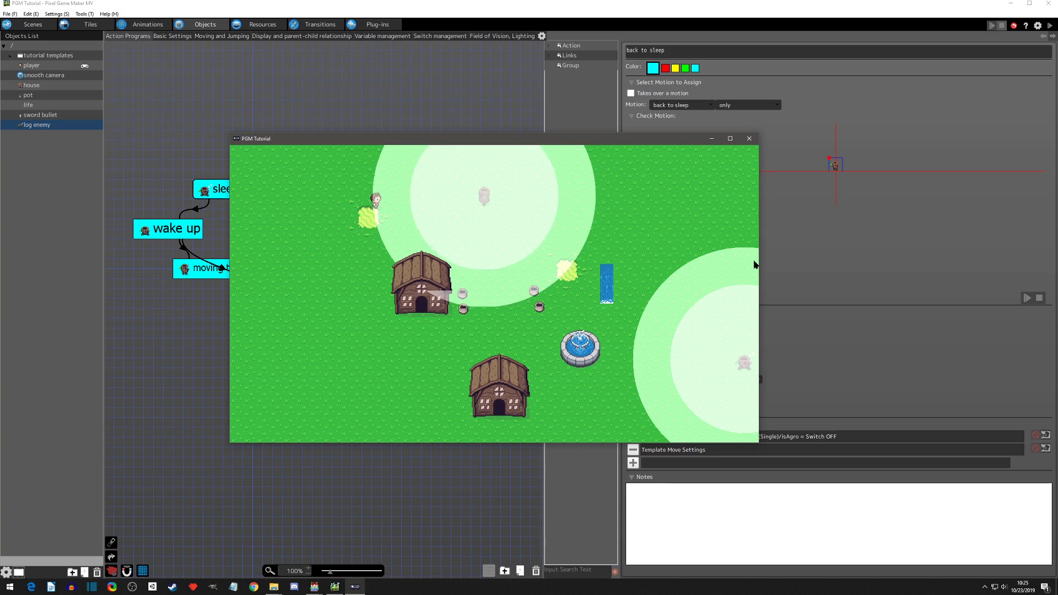
pyautogui.press('Down')
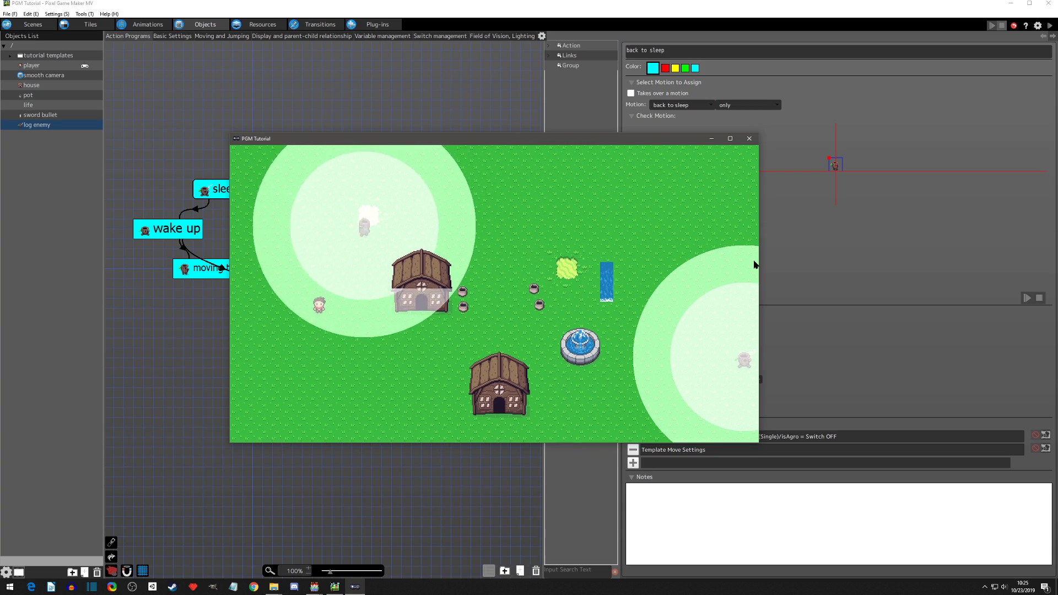
pyautogui.press('Down')
pyautogui.press('Right')
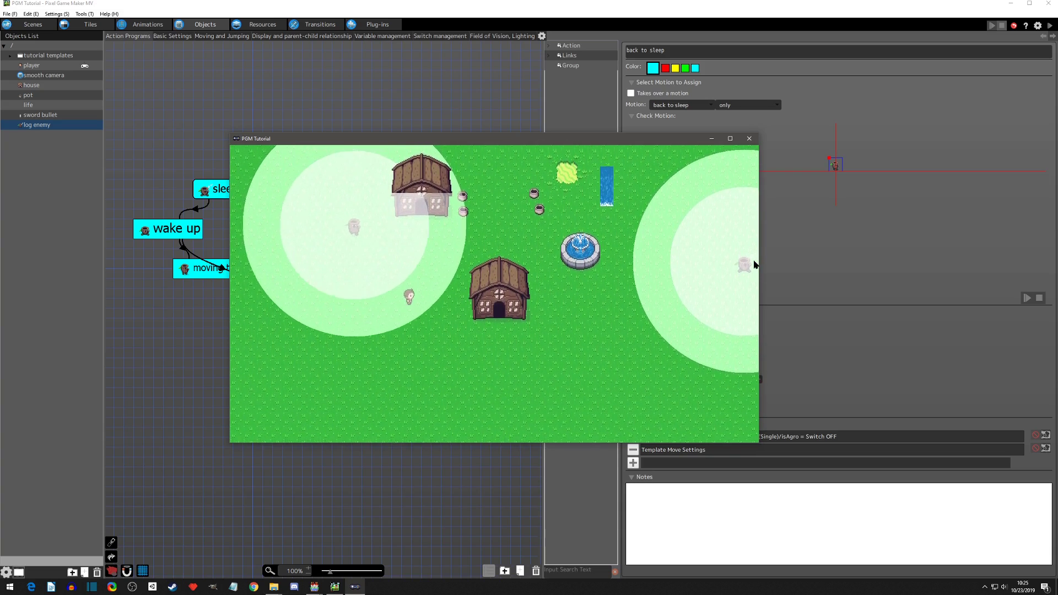
pyautogui.press('Right')
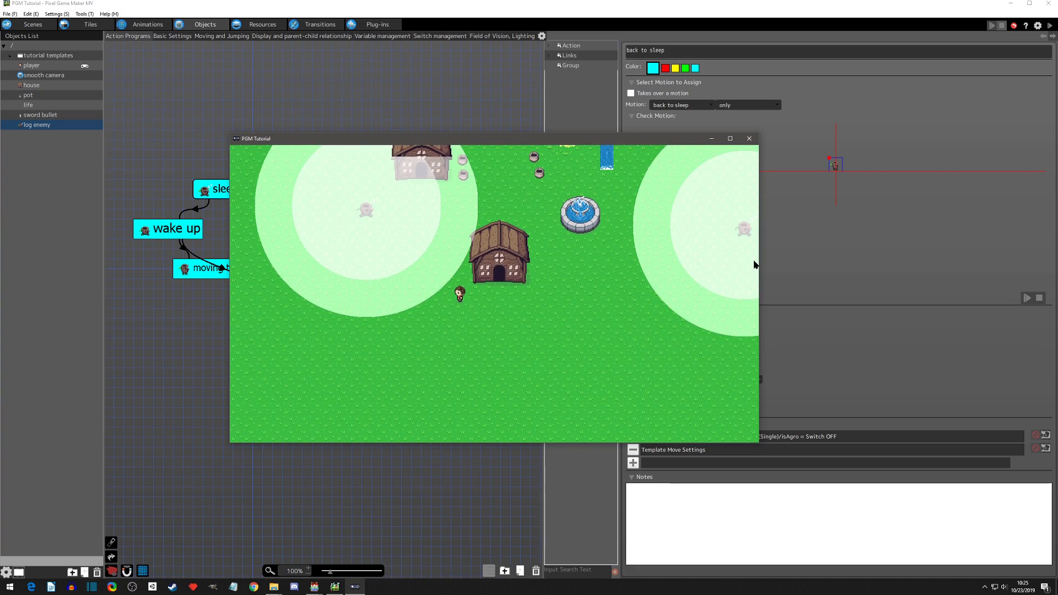
pyautogui.click(749, 139)
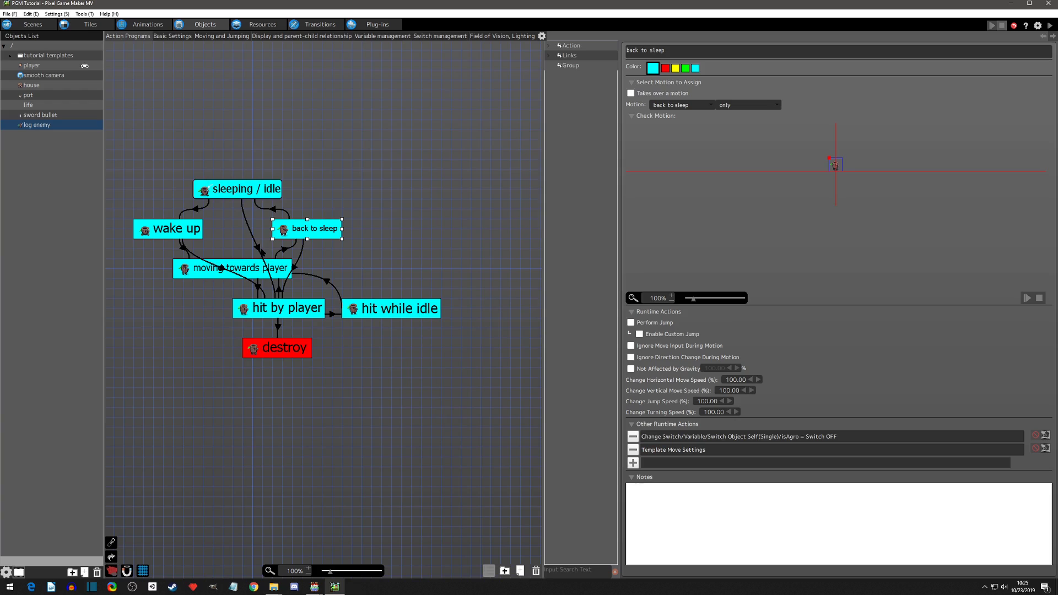